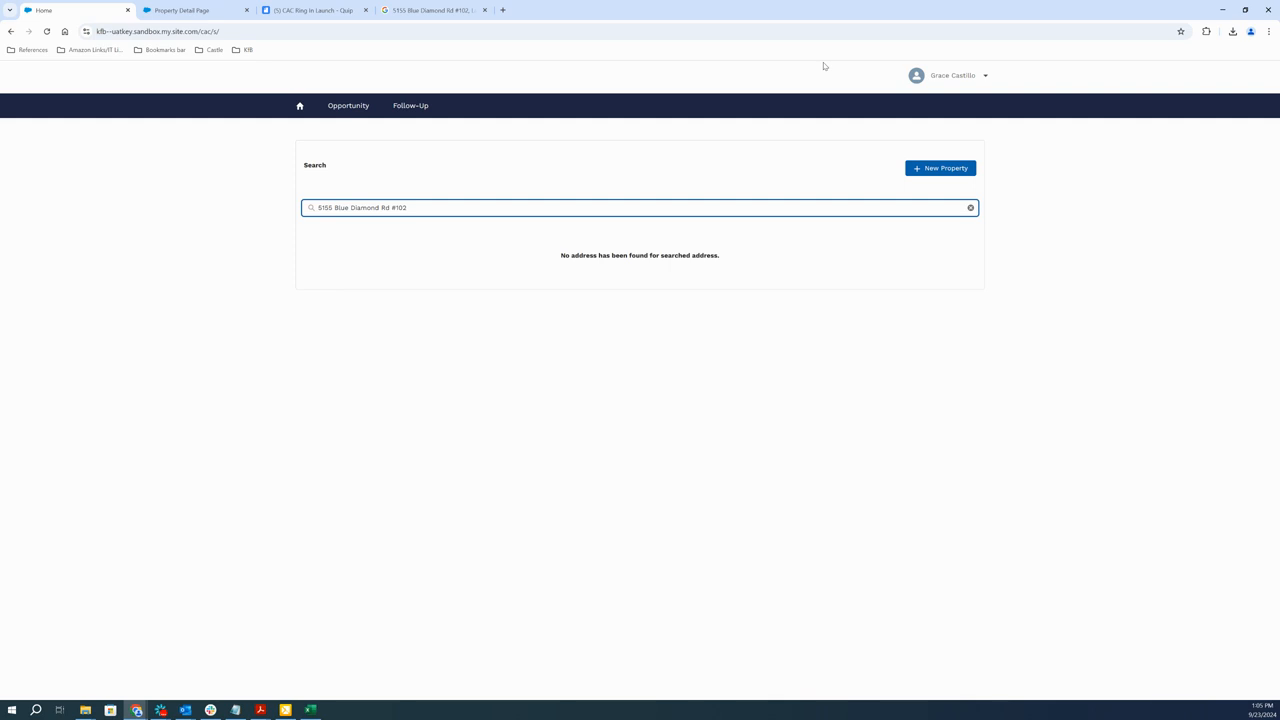
Start a new property with country code US, enter the property's ZIP code and validate it
click(951, 168)
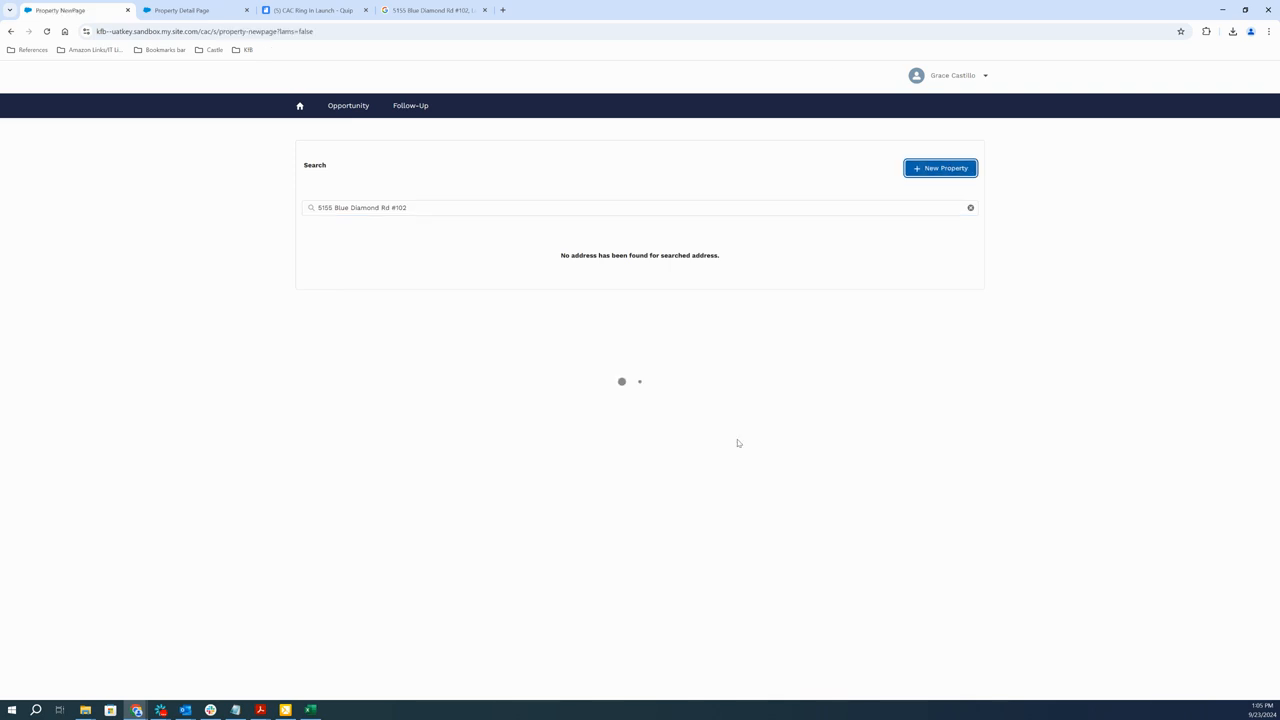
click(363, 206)
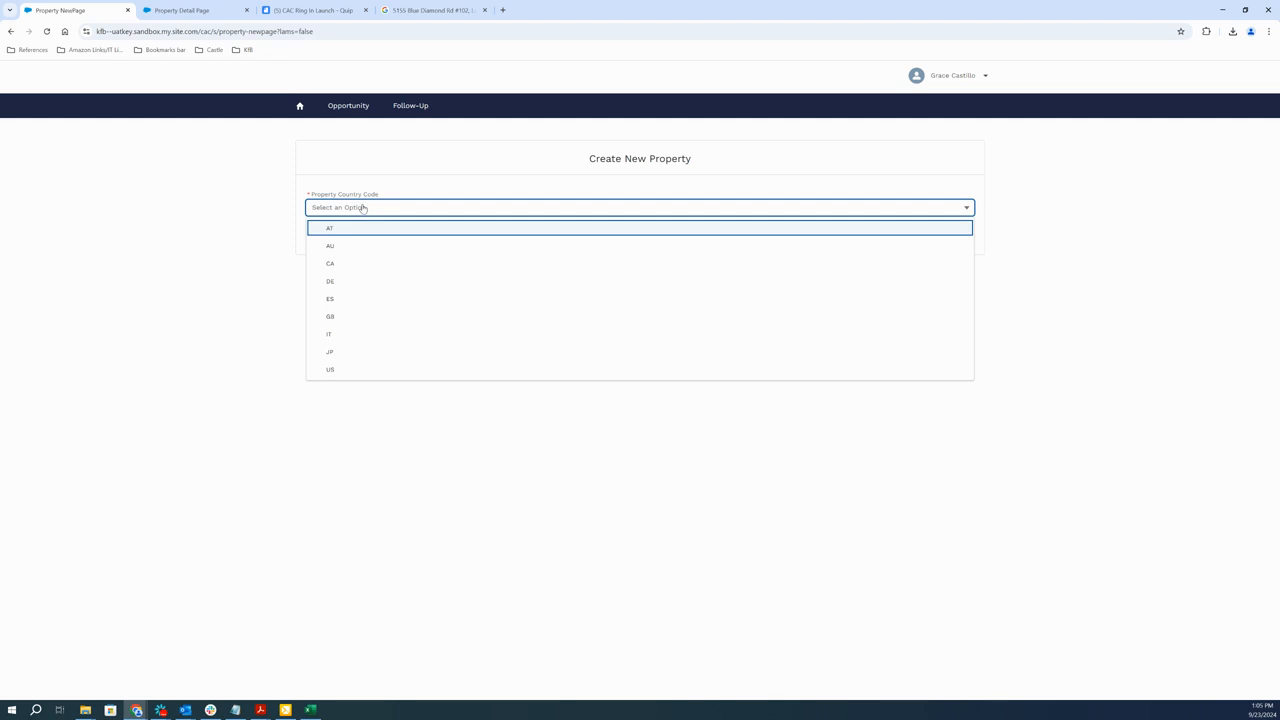
click(340, 372)
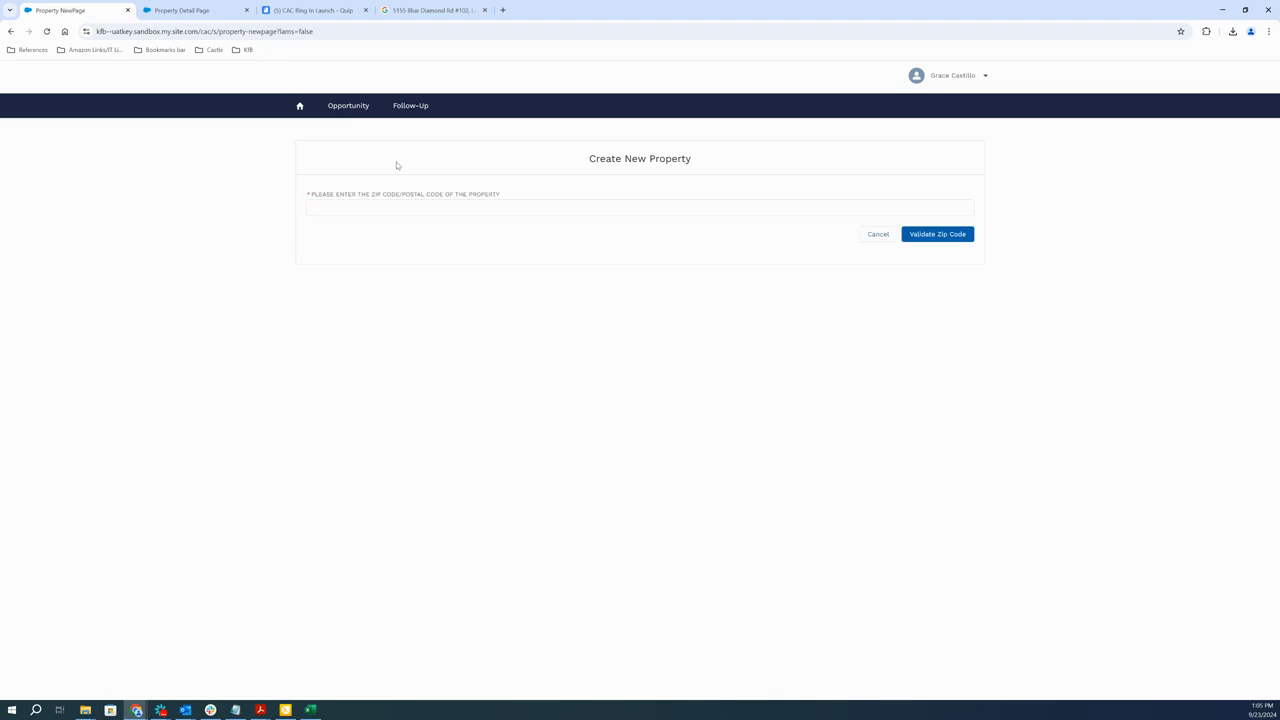
click(381, 211)
text(89119)
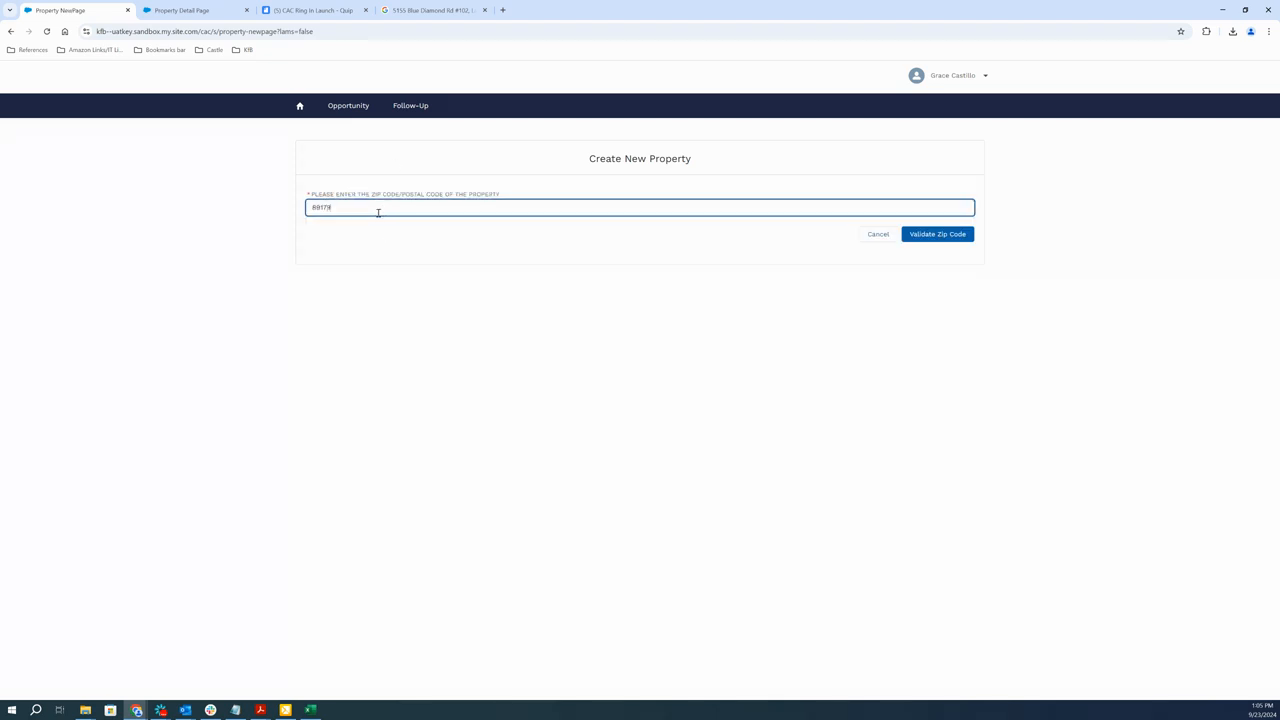
click(937, 239)
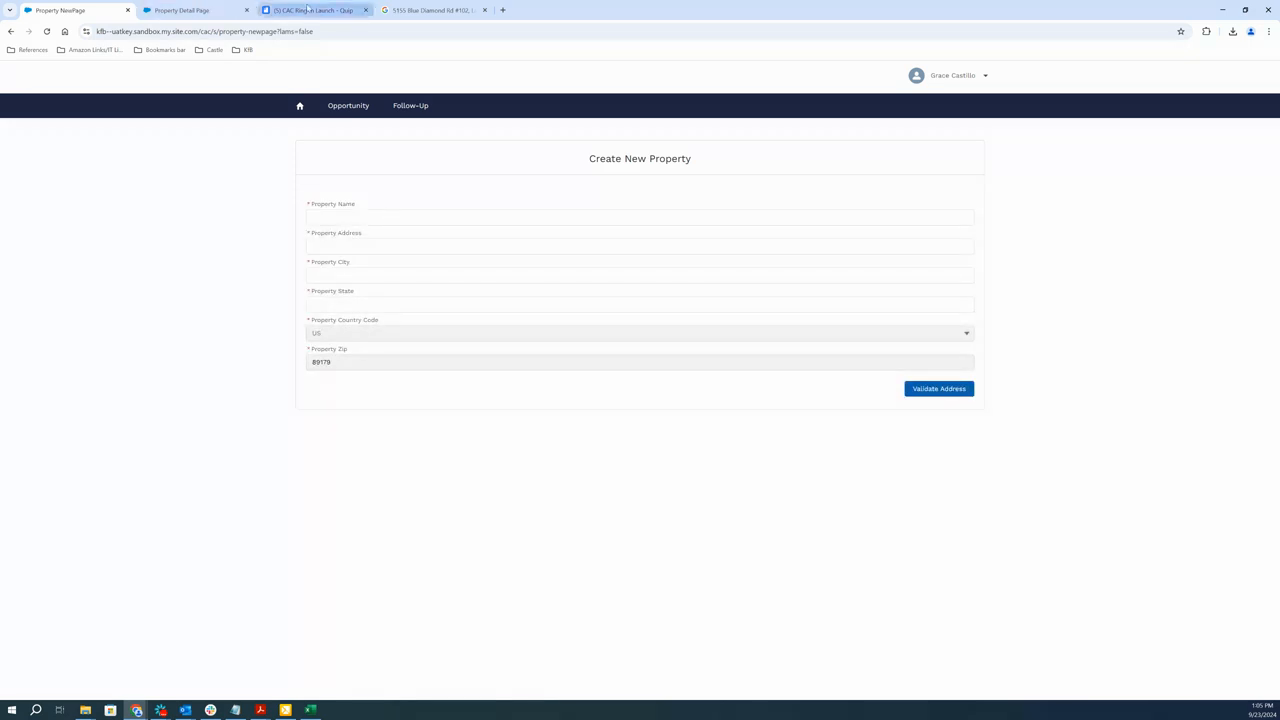
Fill in both the property name and the property address with the street address from the Google search
click(395, 9)
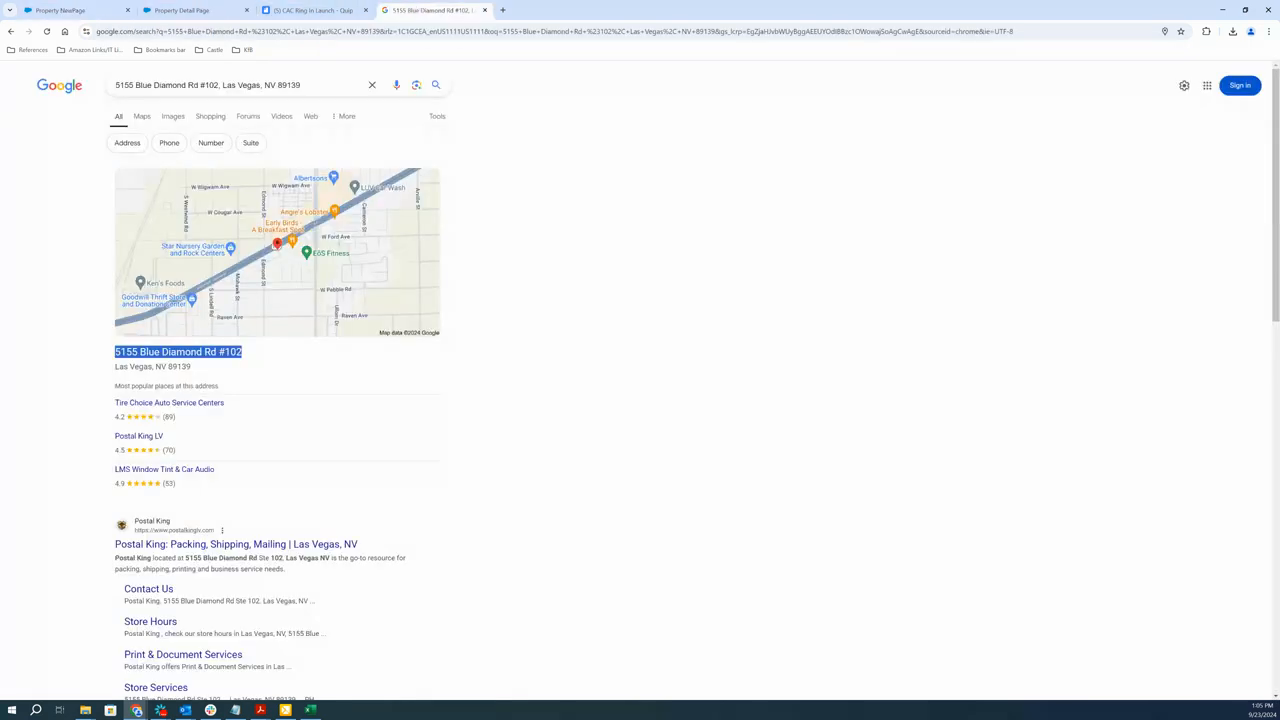
click(52, 9)
click(348, 216)
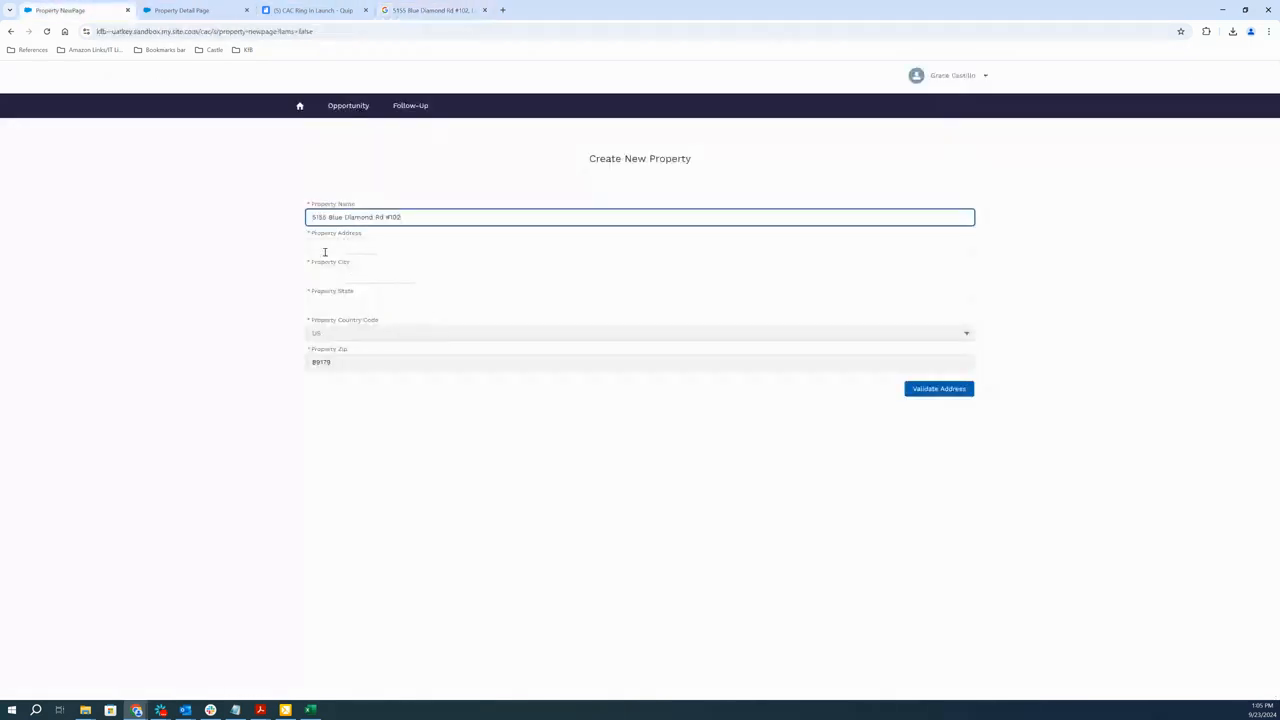
click(325, 248)
Set the property city to Las Vegas and the state to NV, and validate the address
click(325, 273)
text(Las Vegas)
click(337, 302)
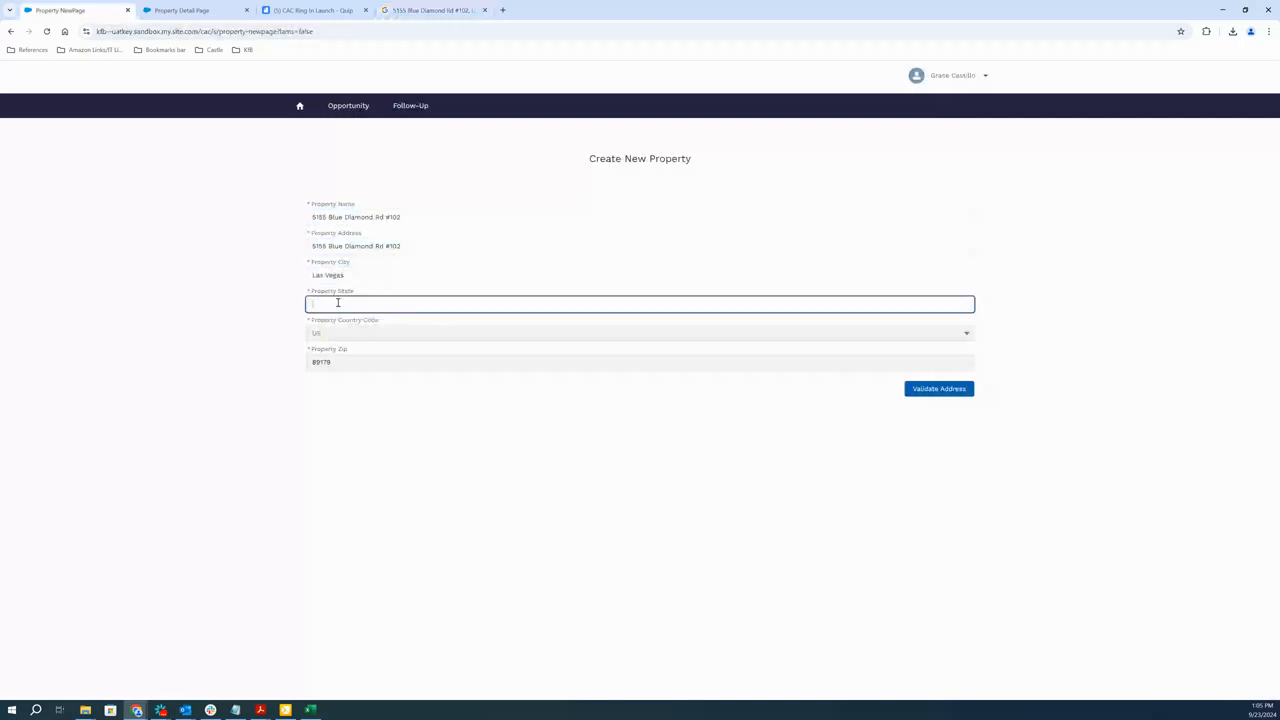
text(Nv)
click(951, 391)
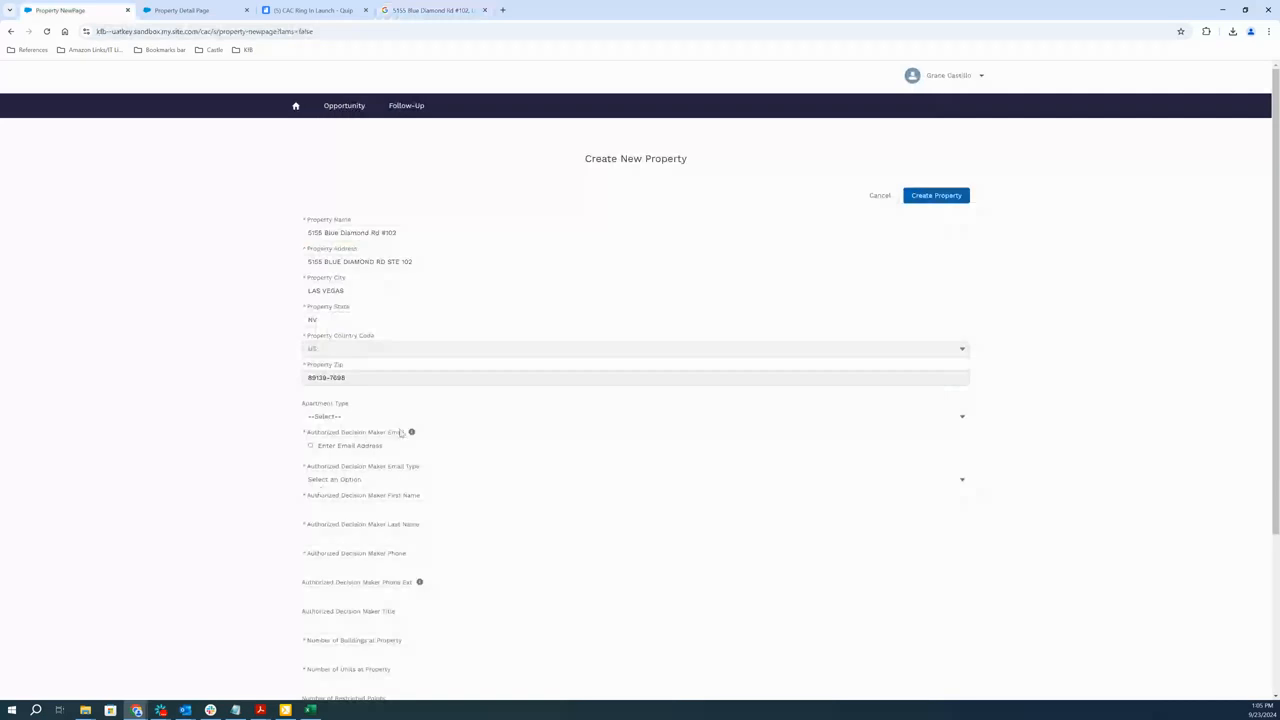
Enter the authorized decision maker's email address and set the email type to Individual
scroll(321, 490, down, 1)
click(347, 346)
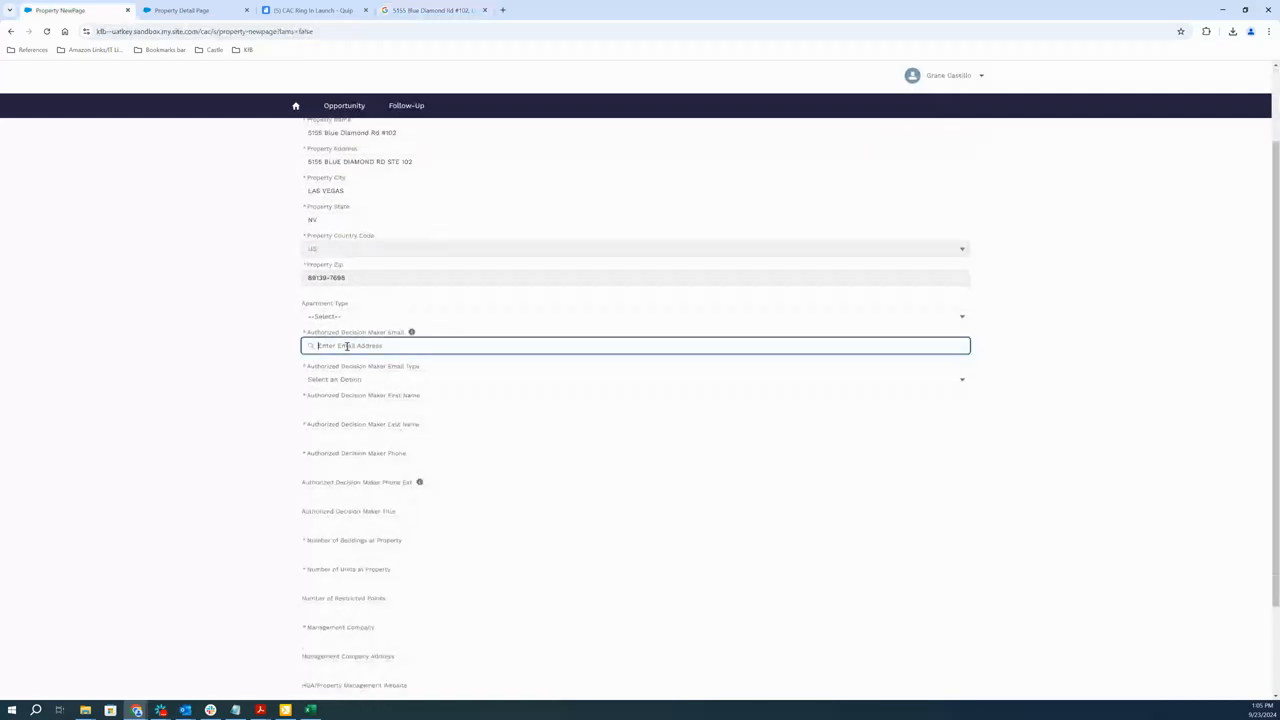
key(ctrl+a)
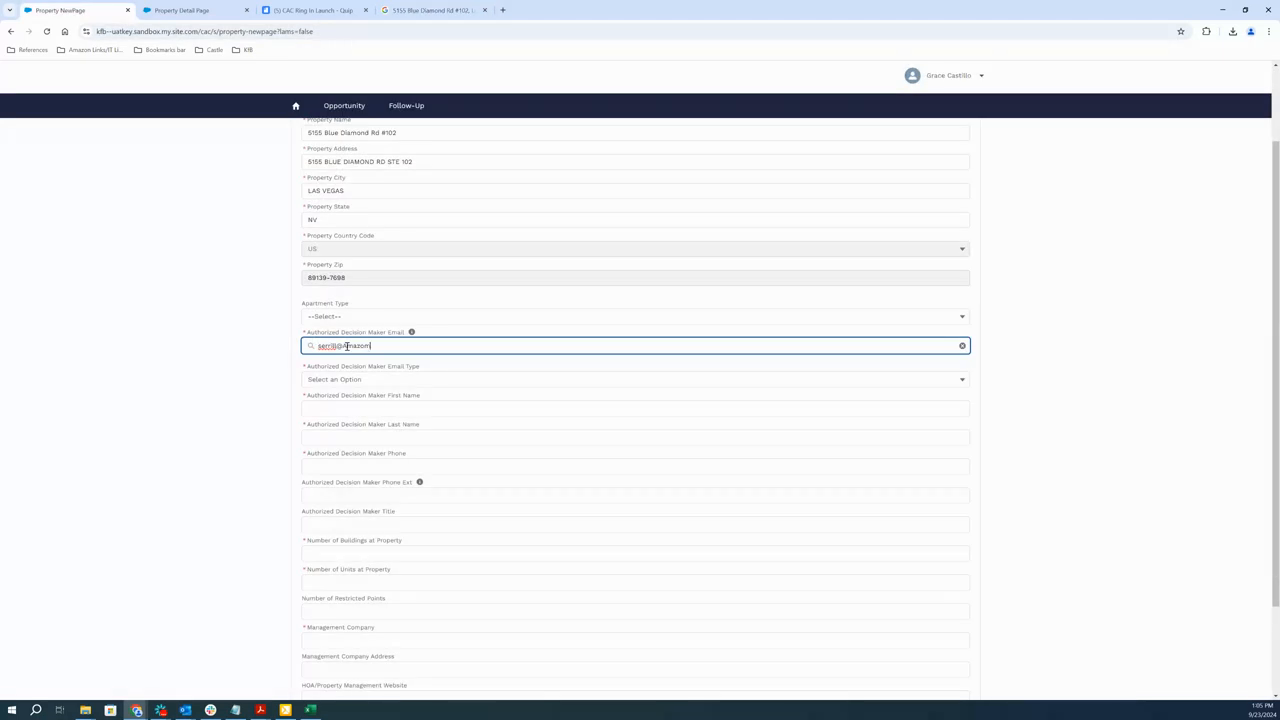
click(337, 383)
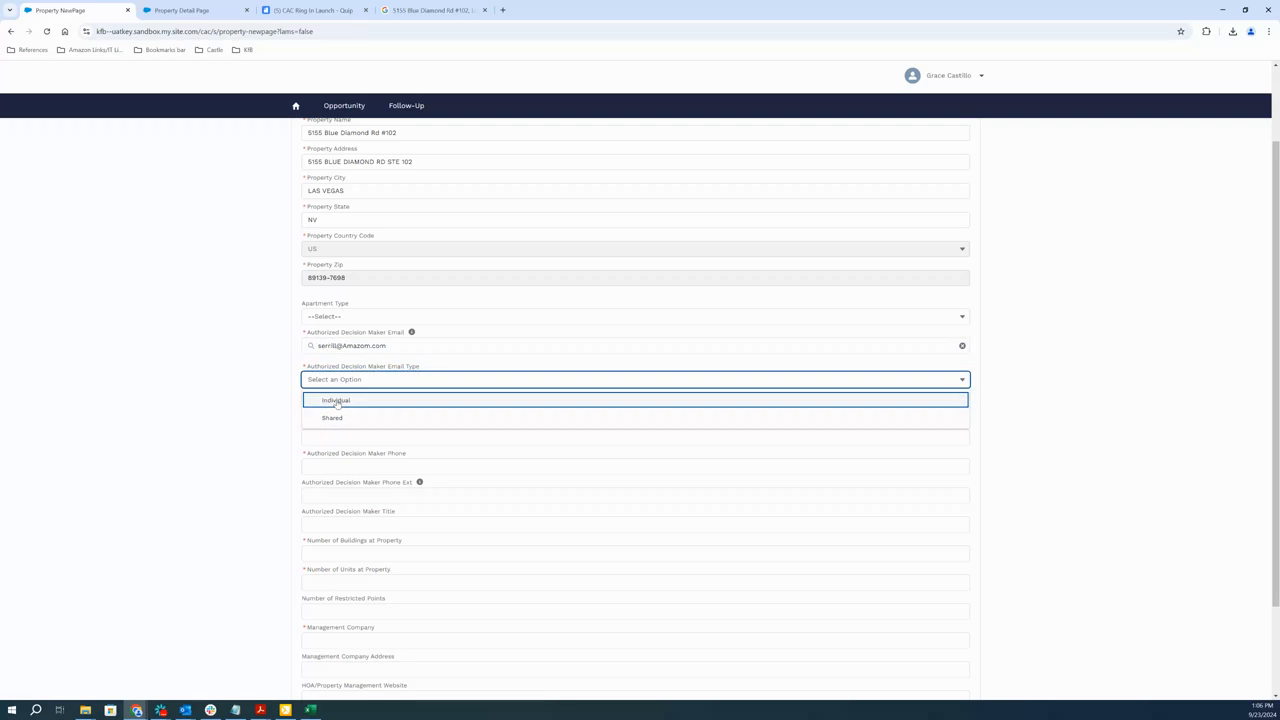
click(337, 401)
Enter the authorized decision maker's first and last name
click(343, 408)
key(Tab)
Enter 2 buildings, 100 units and the management company Test, and try to create the property
scroll(517, 534, down, 1)
click(364, 451)
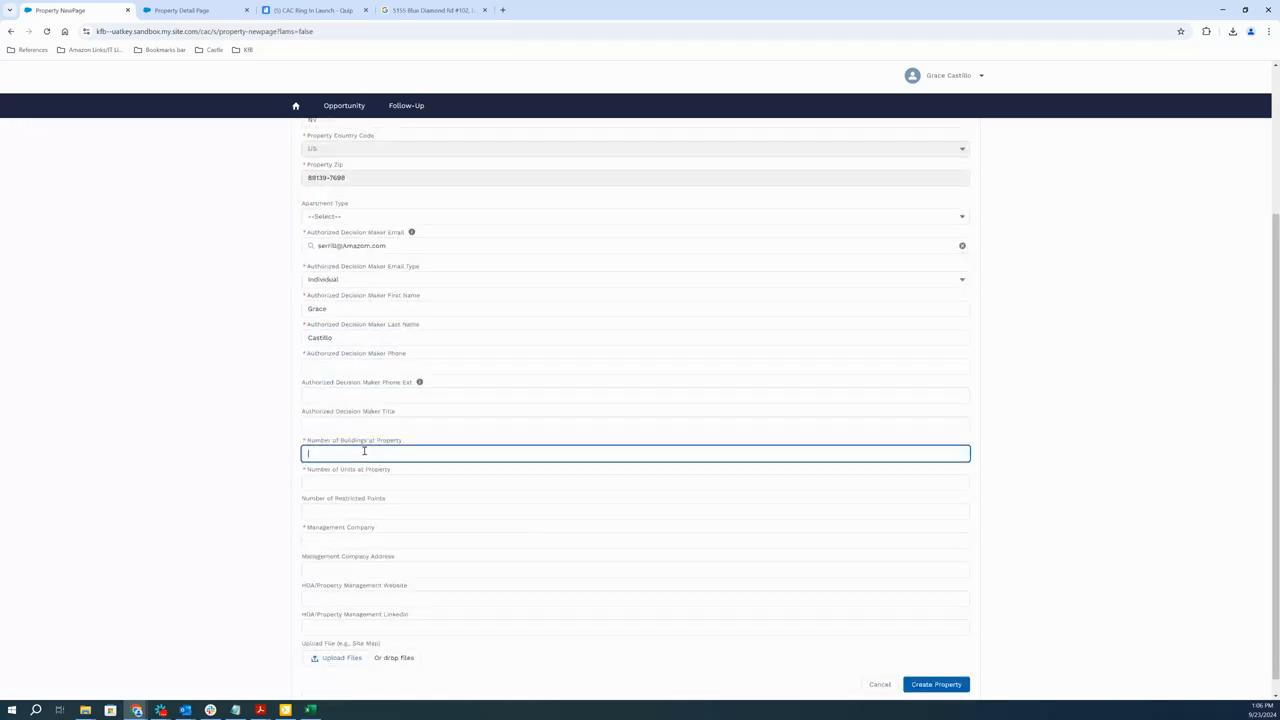
text(2)
click(356, 482)
text(100)
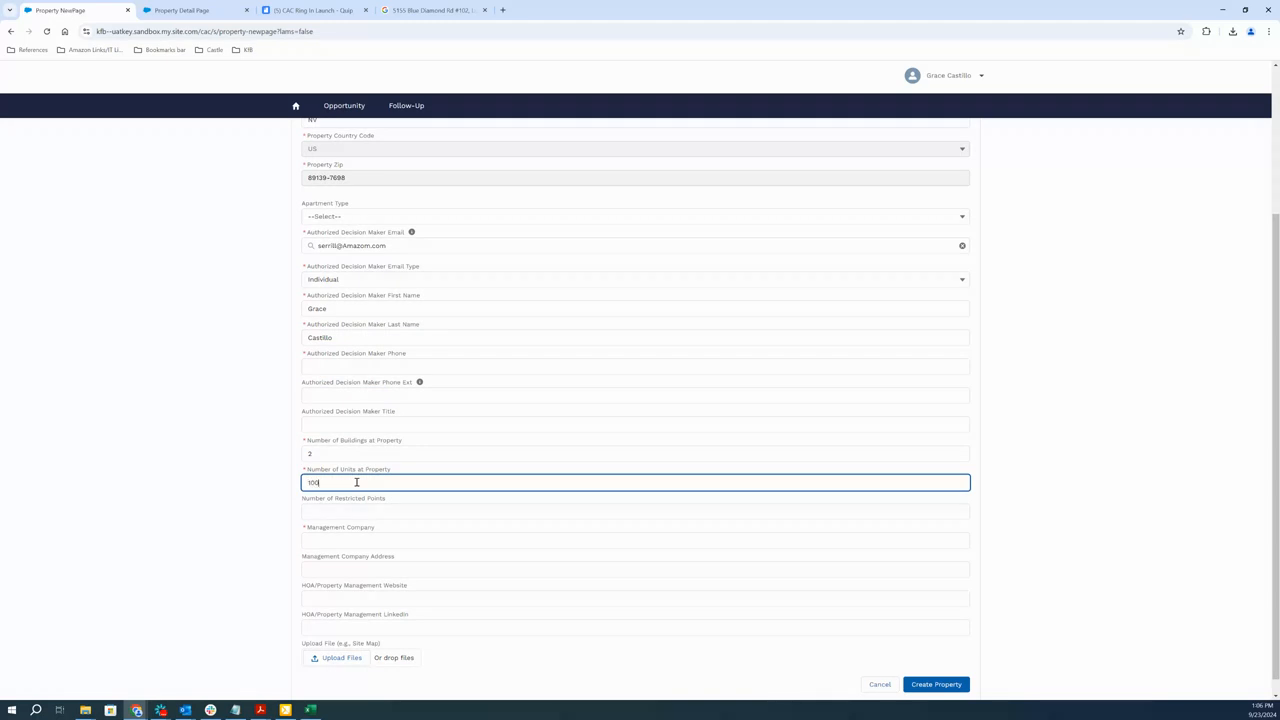
click(330, 540)
text(Test)
scroll(576, 594, down, 1)
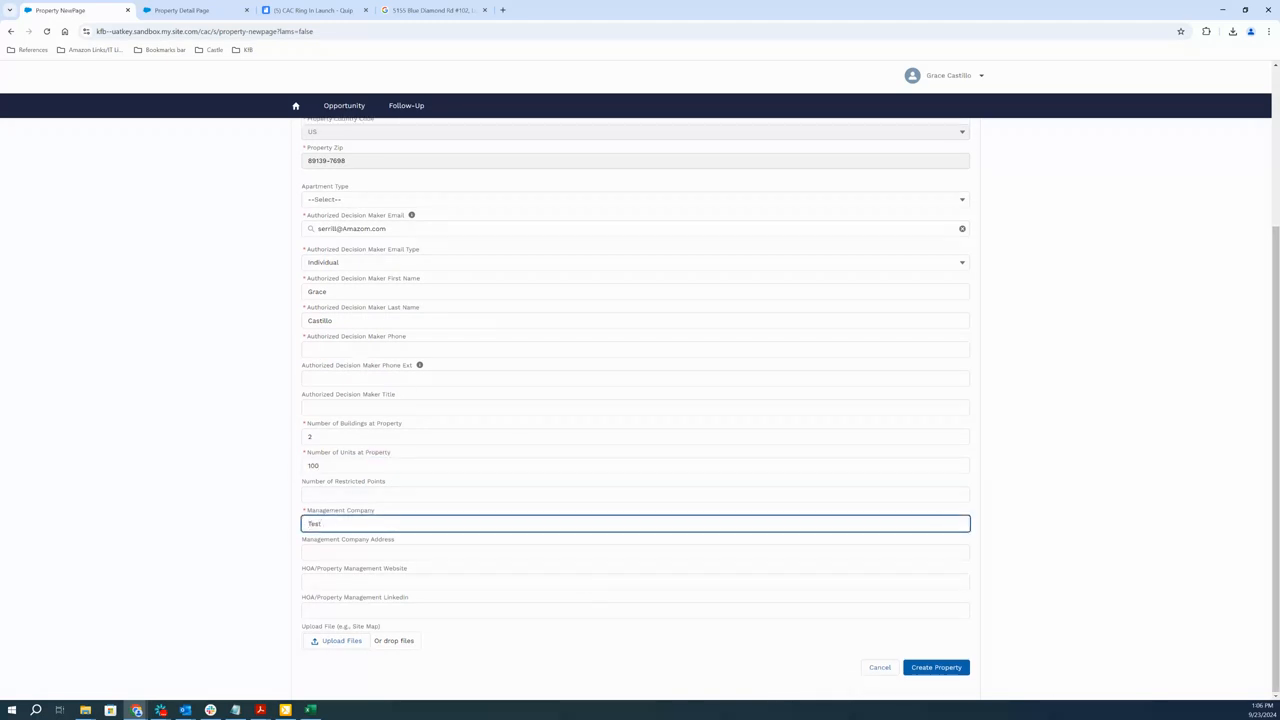
click(950, 670)
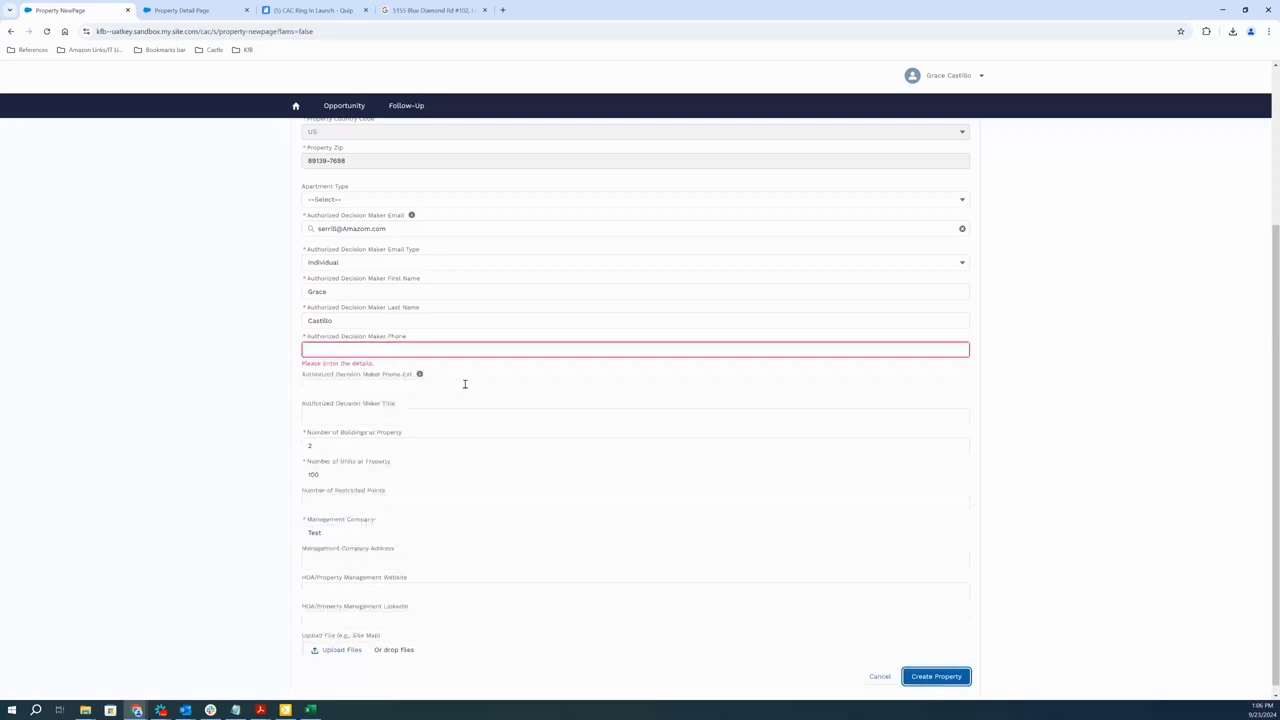
Enter the authorized decision maker's phone number and correct the email's domain to amazon.com
click(335, 347)
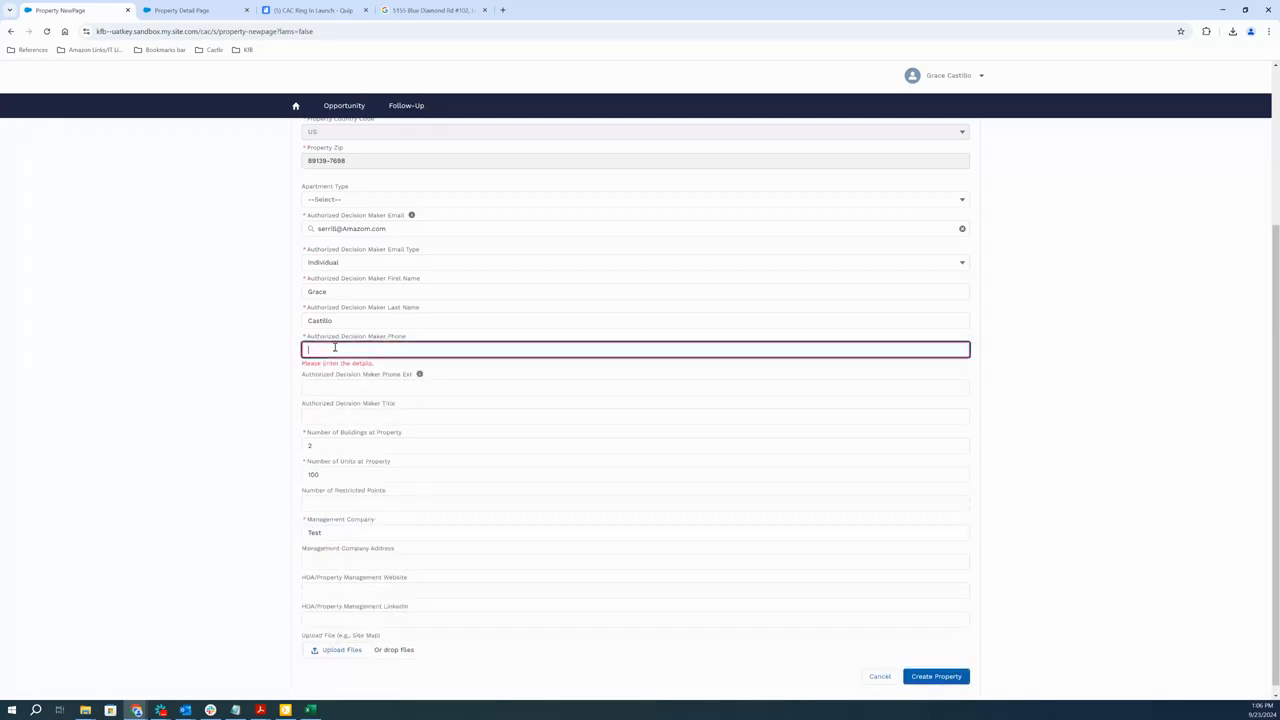
text(12345)
click(370, 226)
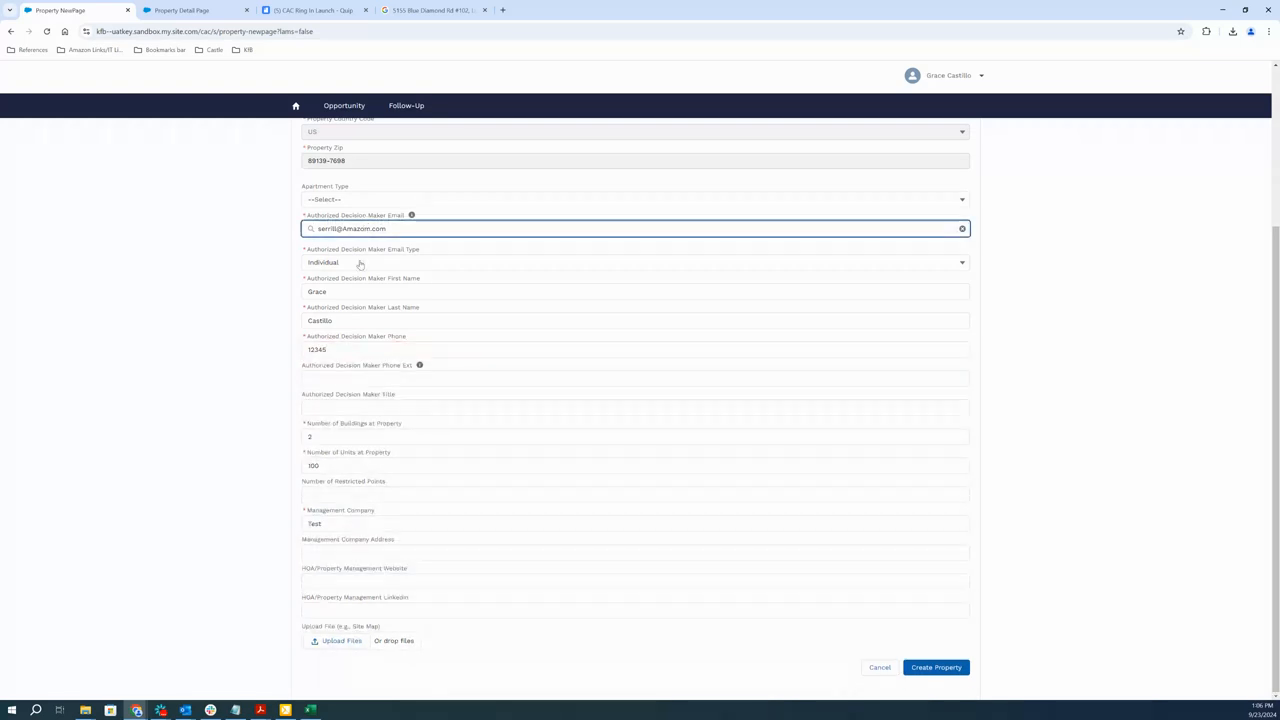
key(F12)
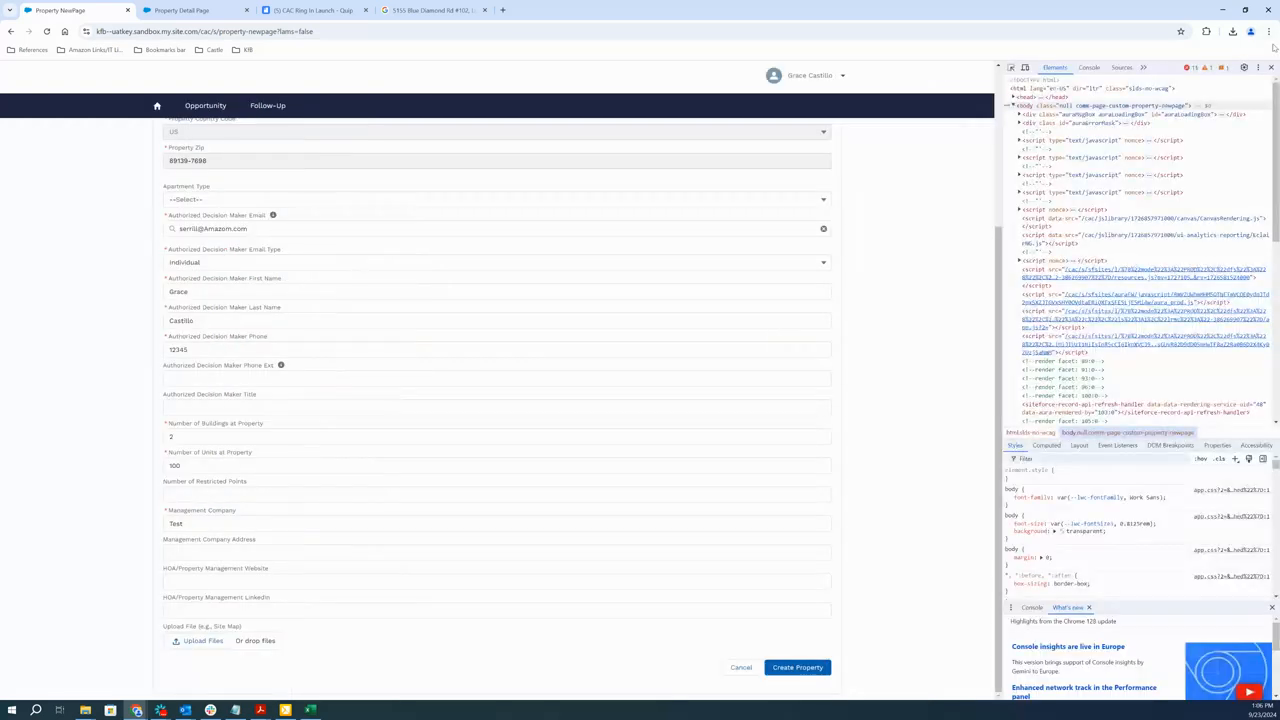
click(1271, 67)
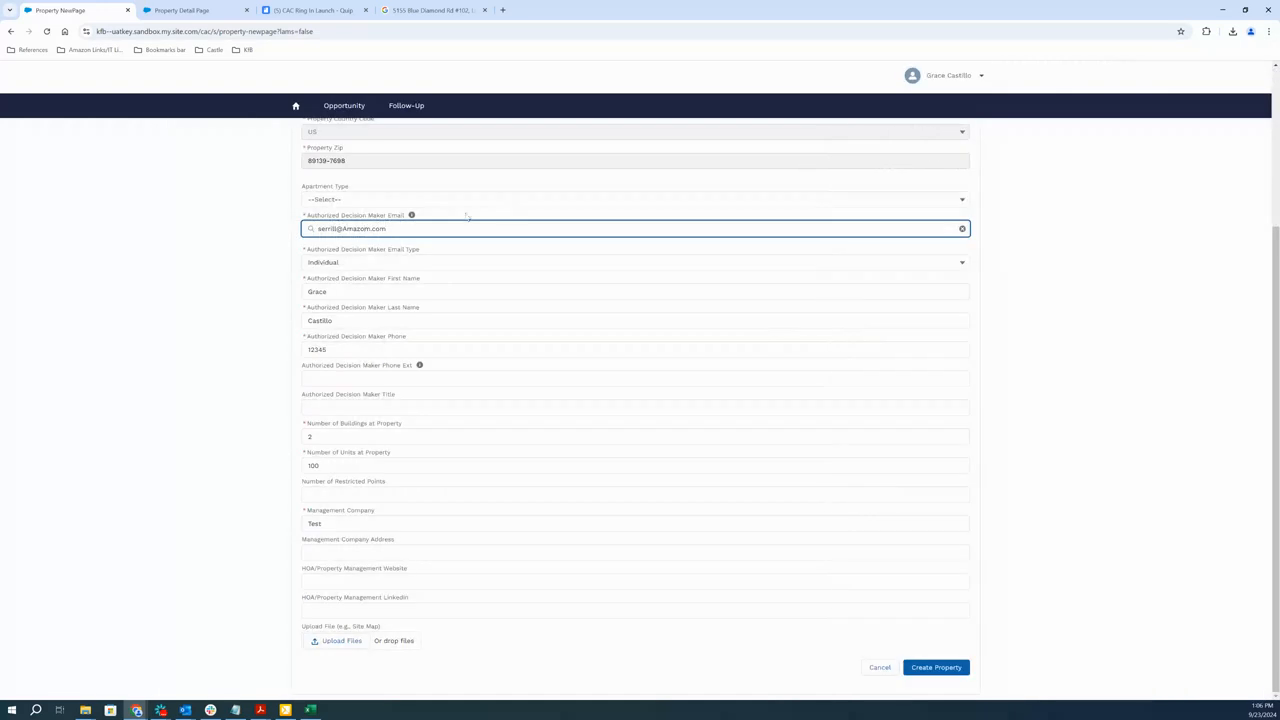
click(371, 252)
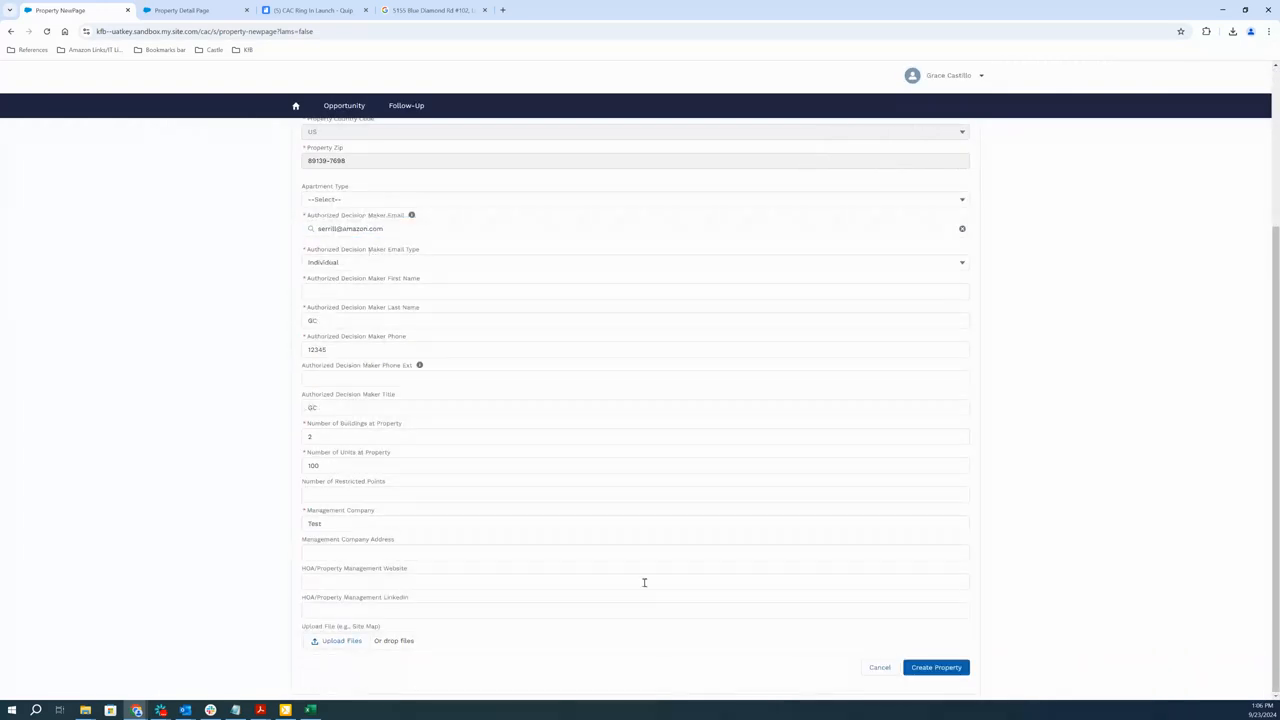
Re-enter the authorized decision maker's first name and create the property
click(935, 668)
click(386, 290)
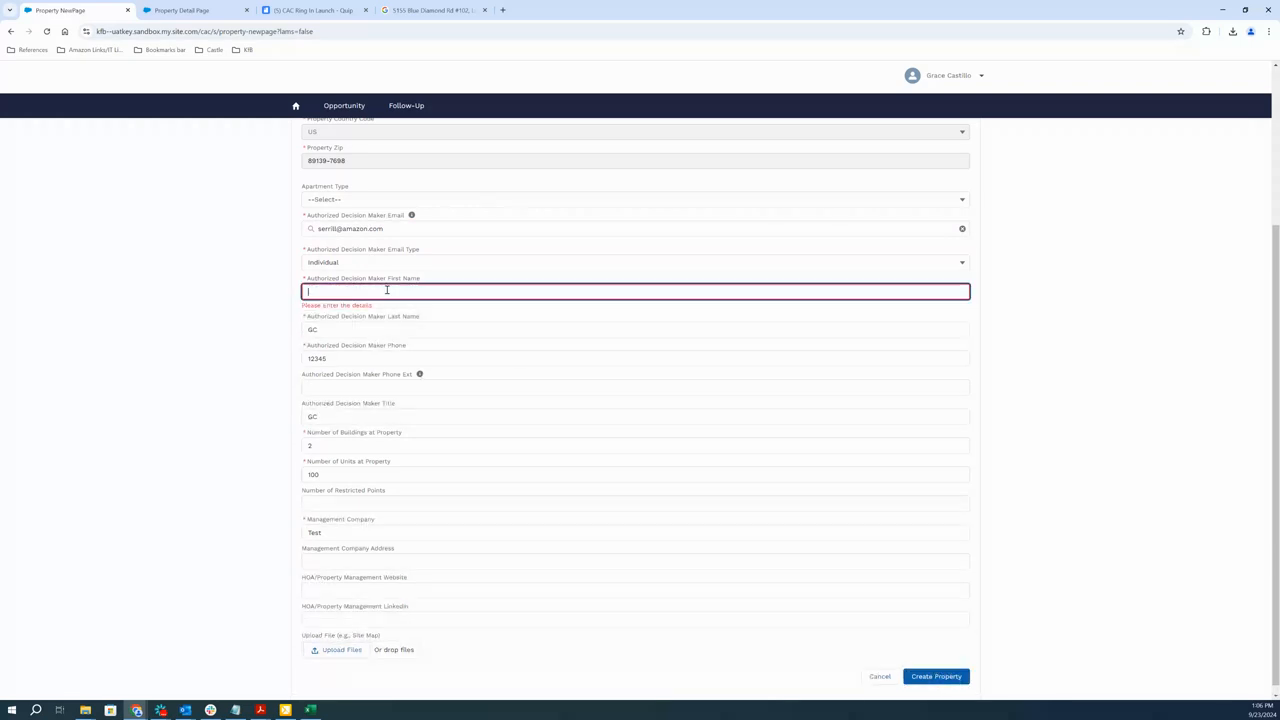
text(Grace)
click(933, 676)
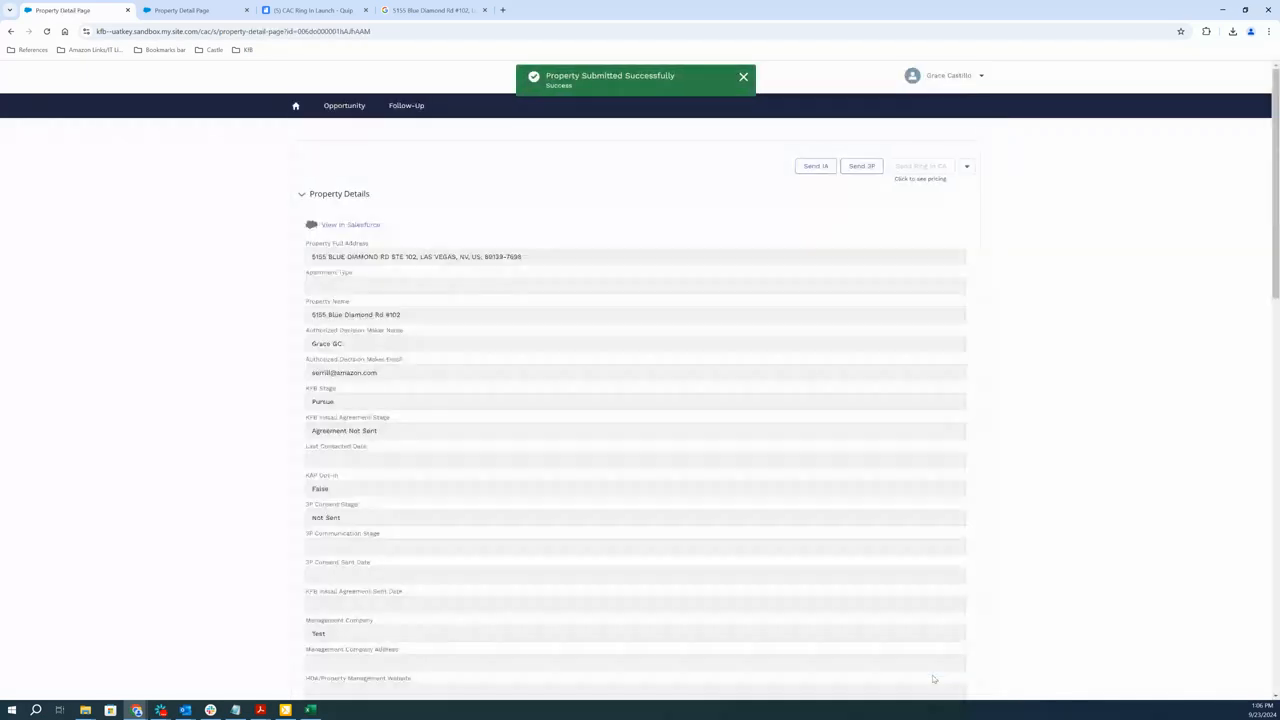
Examine the new property's details, its Ring In section, the requirements for sending the Ring In CA and the additional property actions
scroll(480, 514, down, 15)
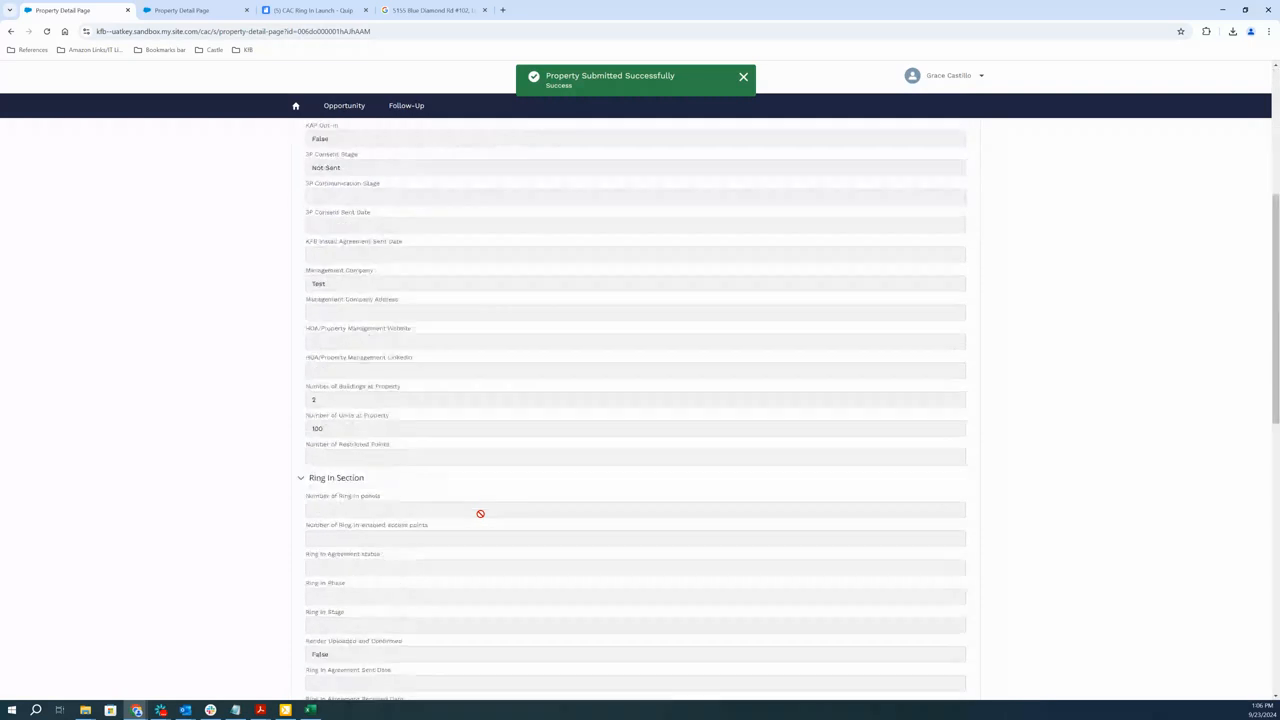
scroll(481, 523, up, 15)
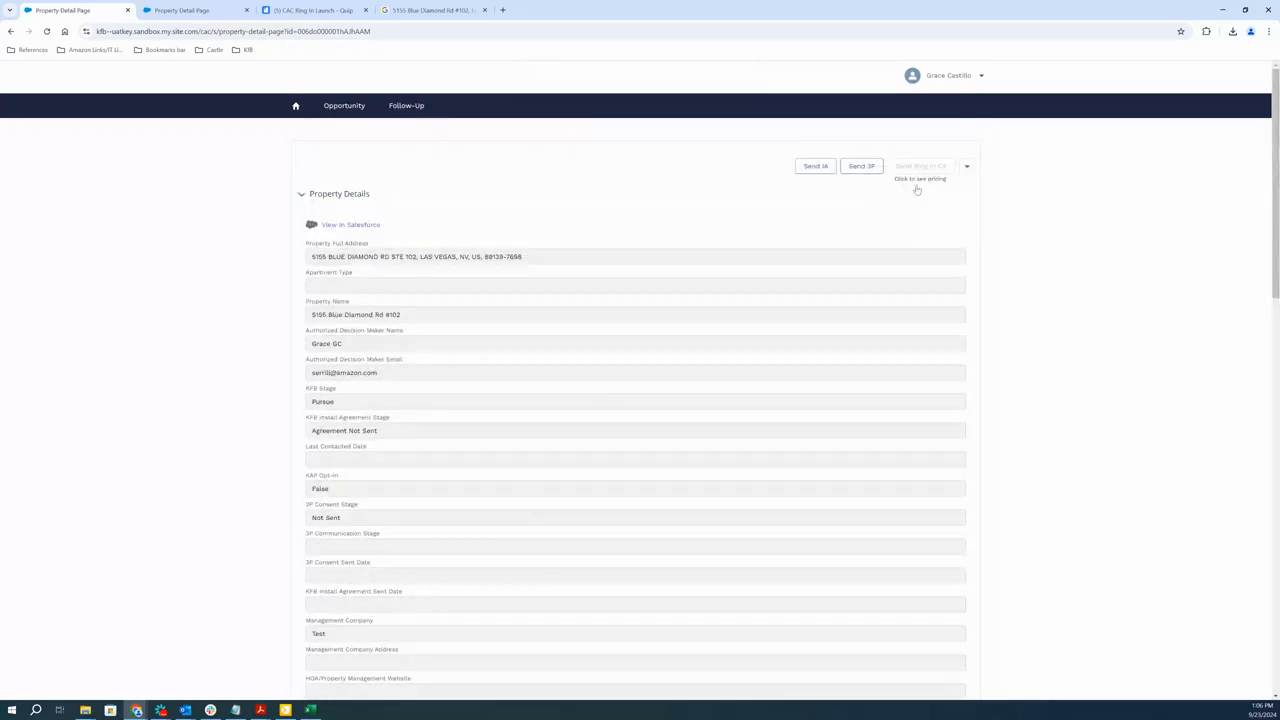
mouse_move(912, 176)
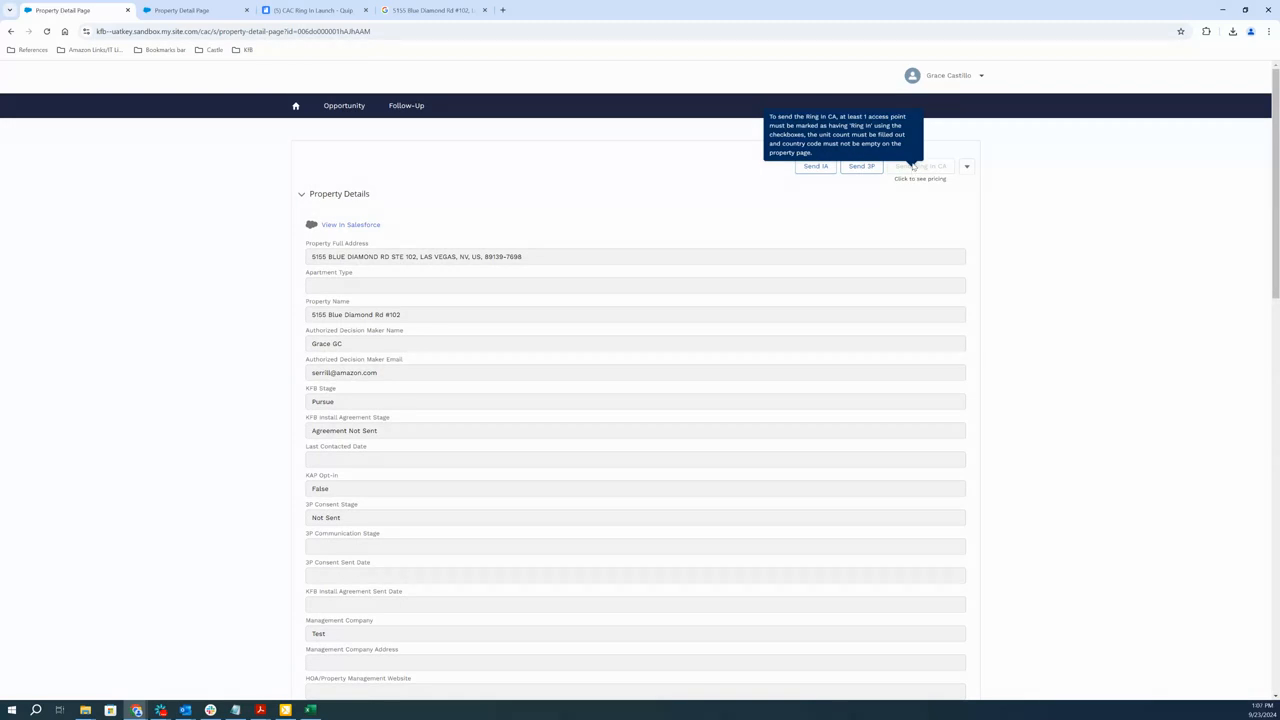
click(909, 196)
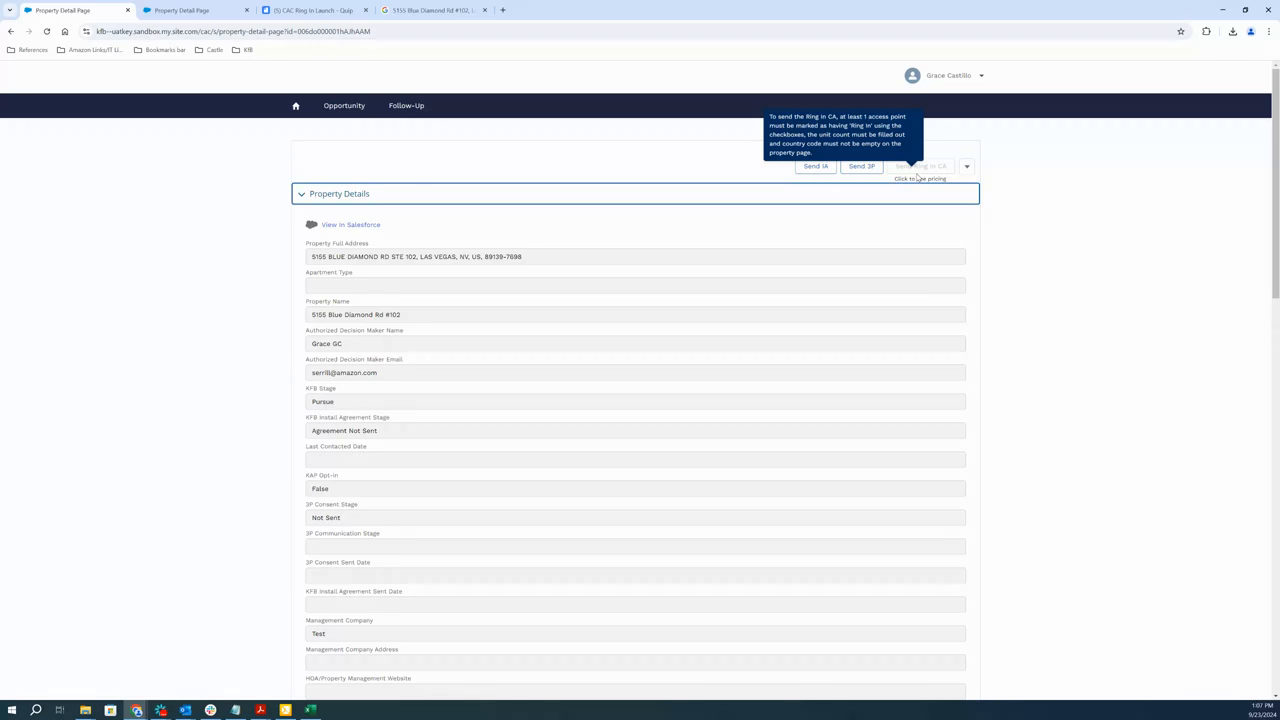
scroll(483, 452, down, 5)
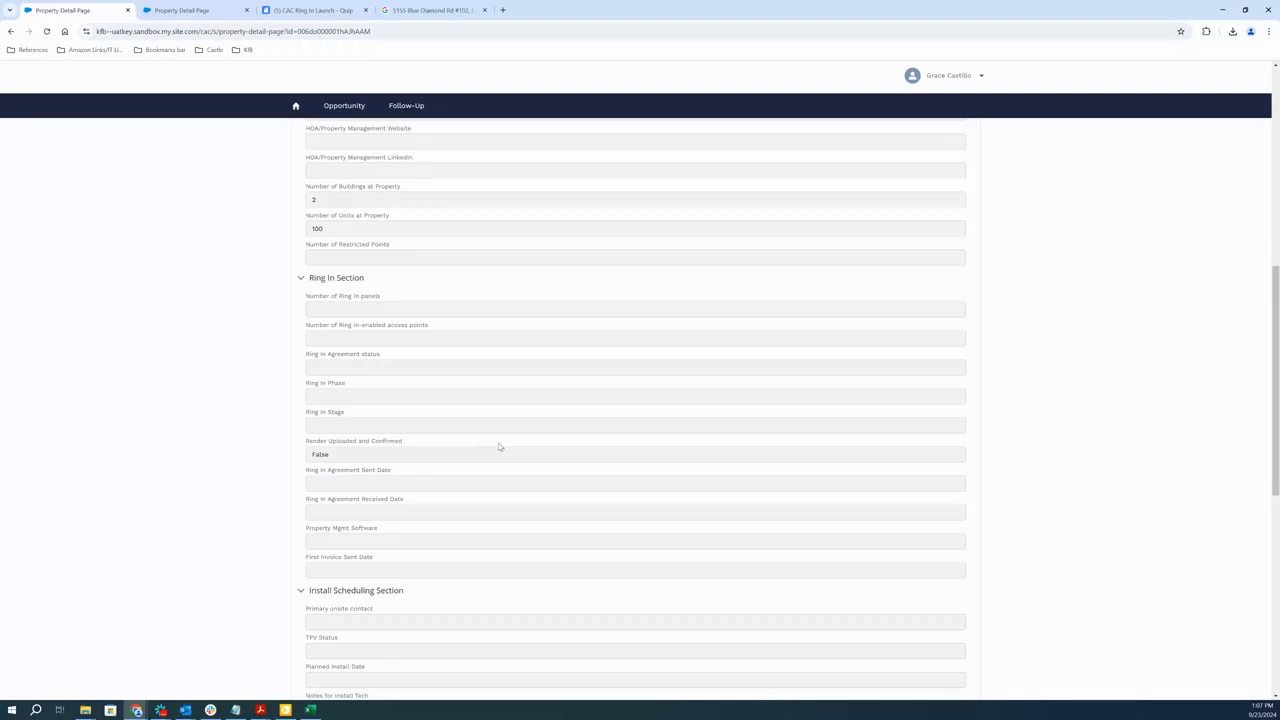
scroll(506, 437, up, 10)
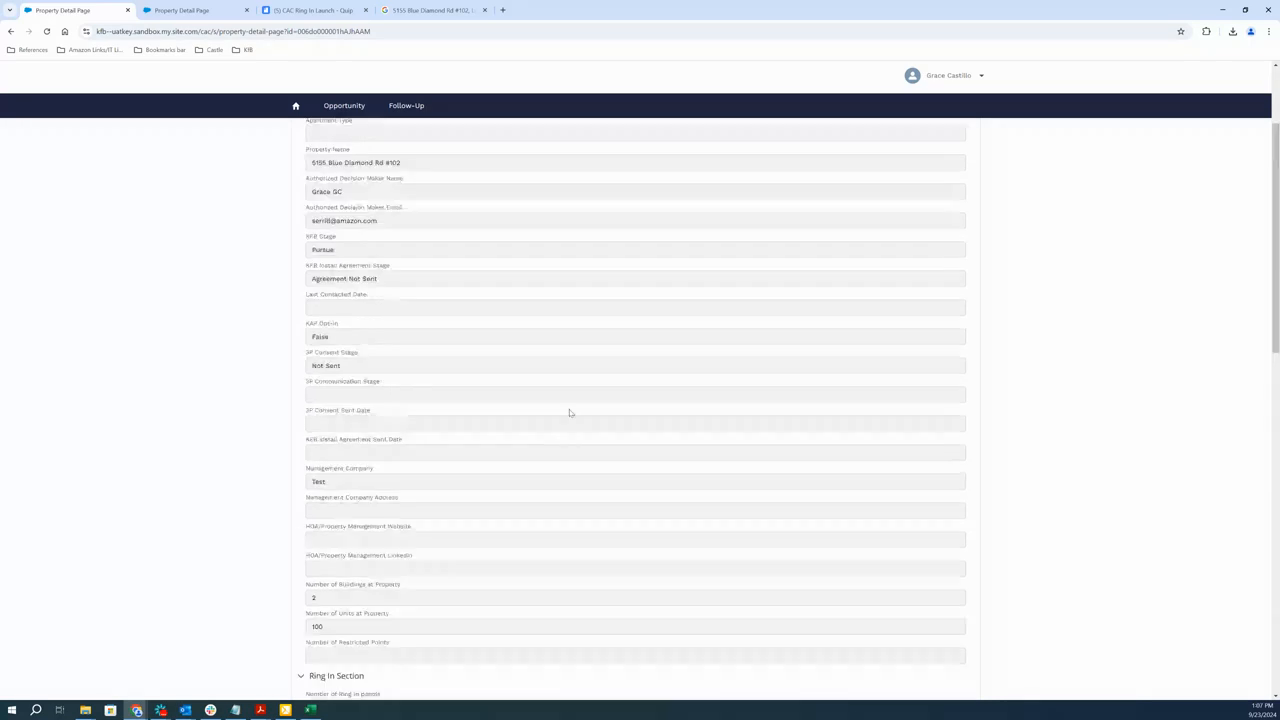
click(966, 166)
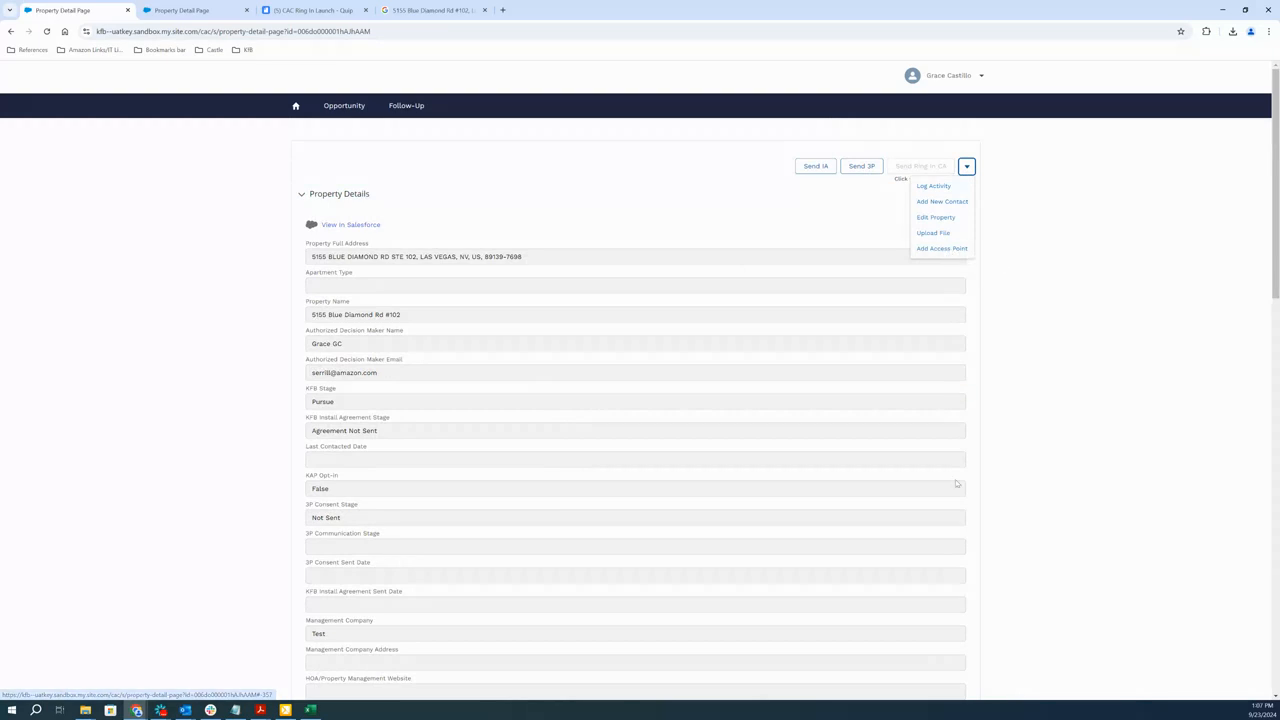
scroll(951, 474, down, 10)
scroll(951, 474, down, 4)
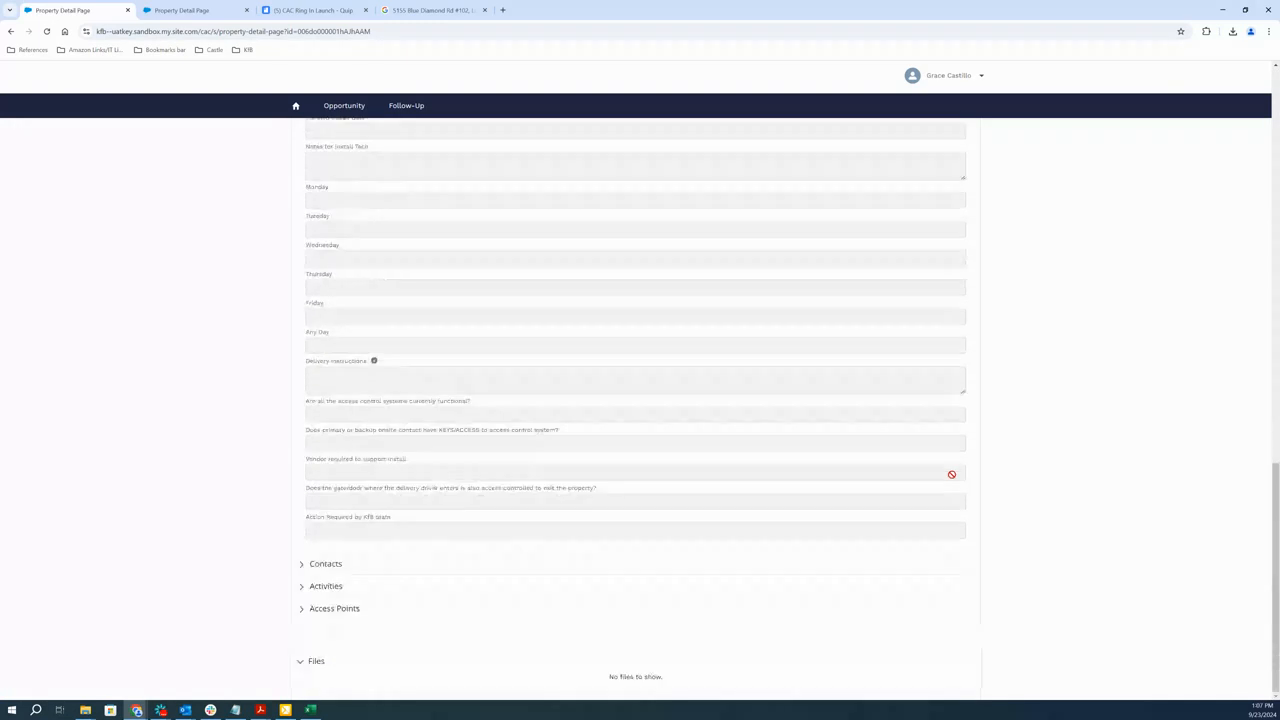
Expand the property's access points and add an access point named AP1 with Ring In and NFC Panel enabled
click(318, 609)
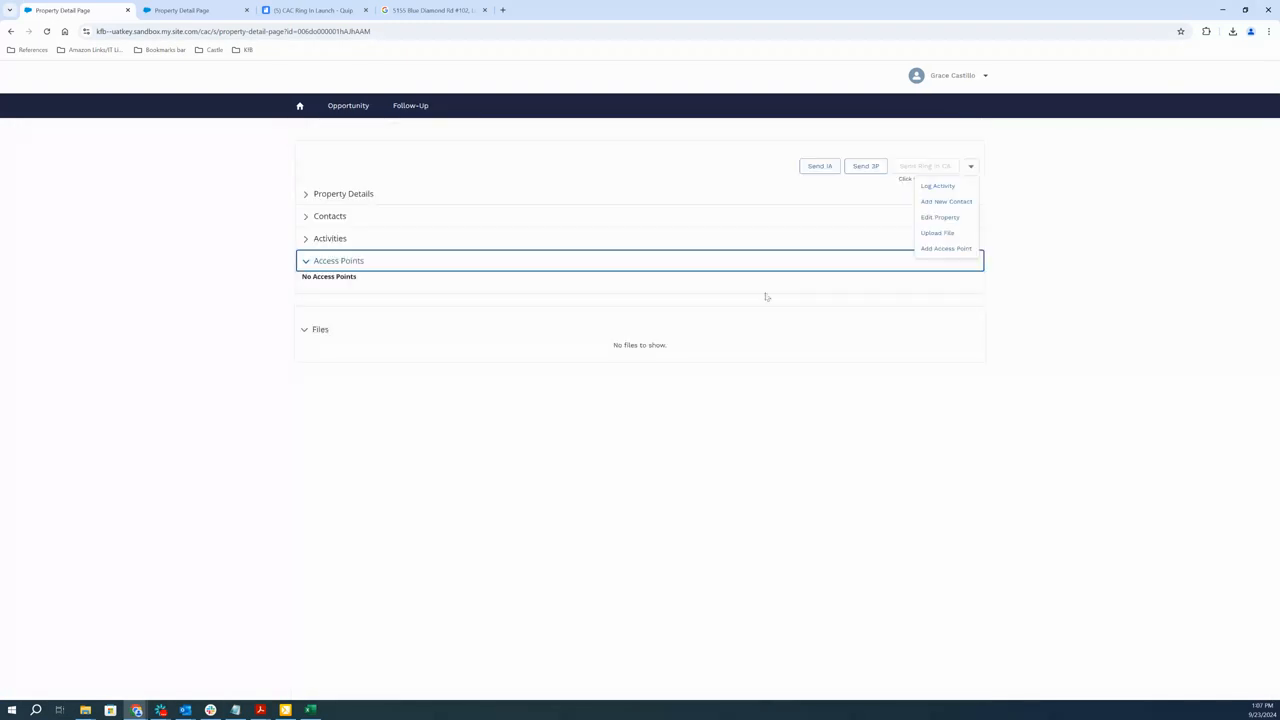
click(945, 249)
click(531, 232)
text(AP)
text(T)
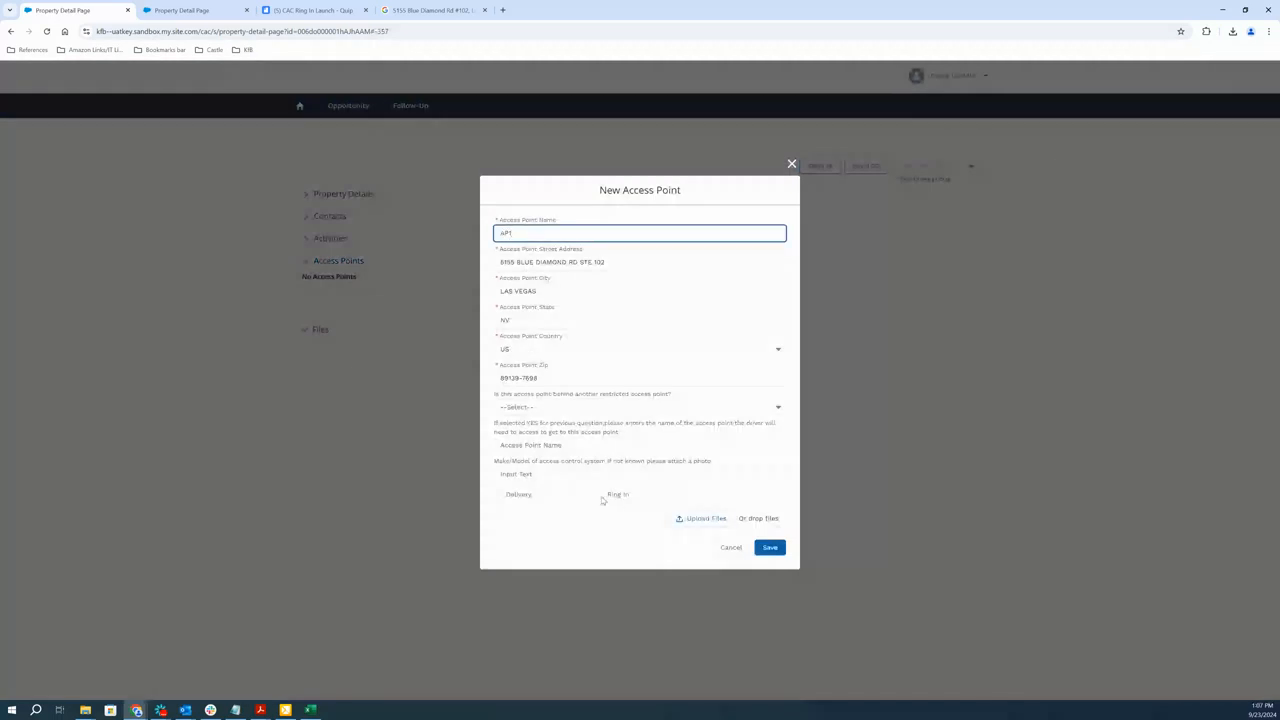
click(600, 496)
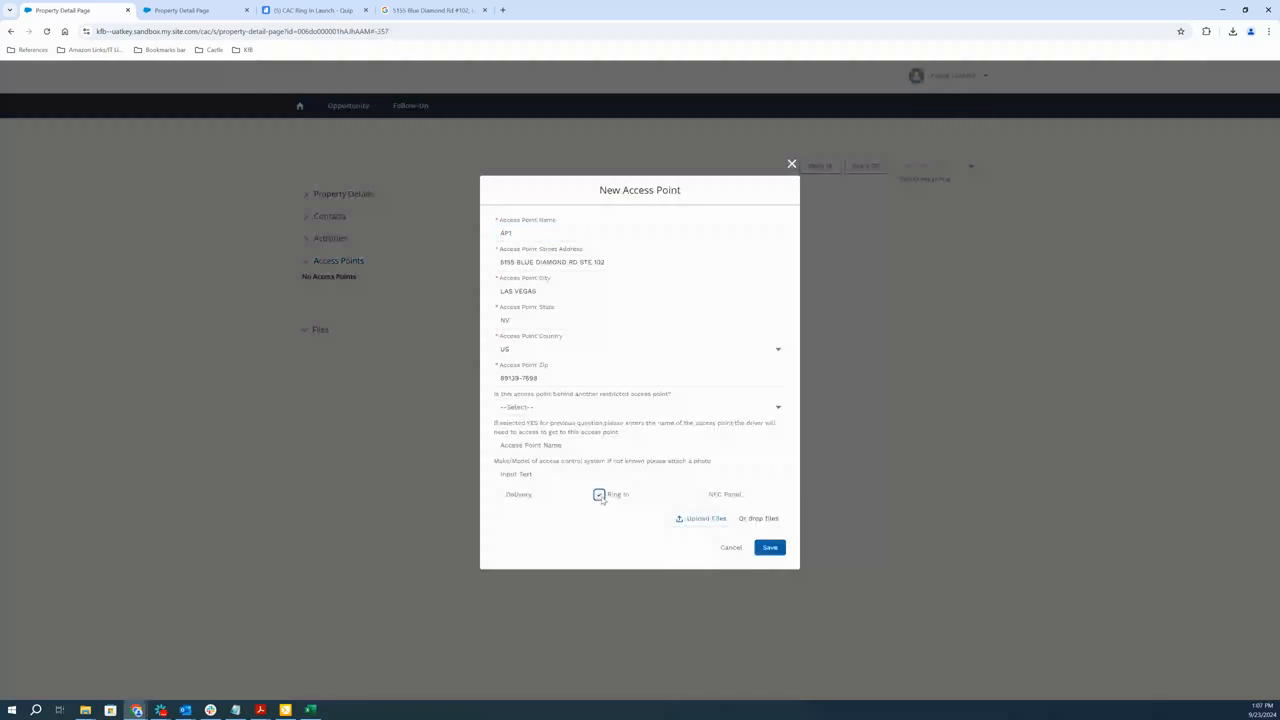
click(700, 495)
click(768, 548)
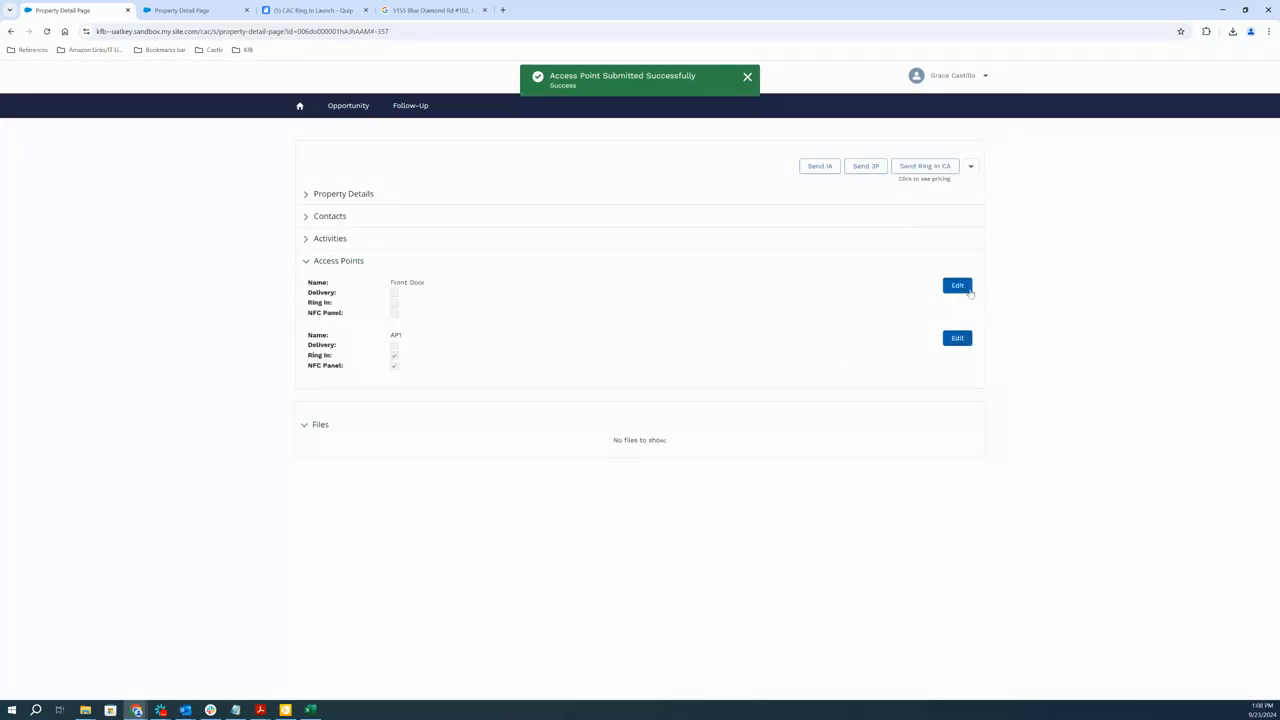
Rename the Front Door access point to AP2, enable Ring In and NFC Panel for it, and save it
click(960, 287)
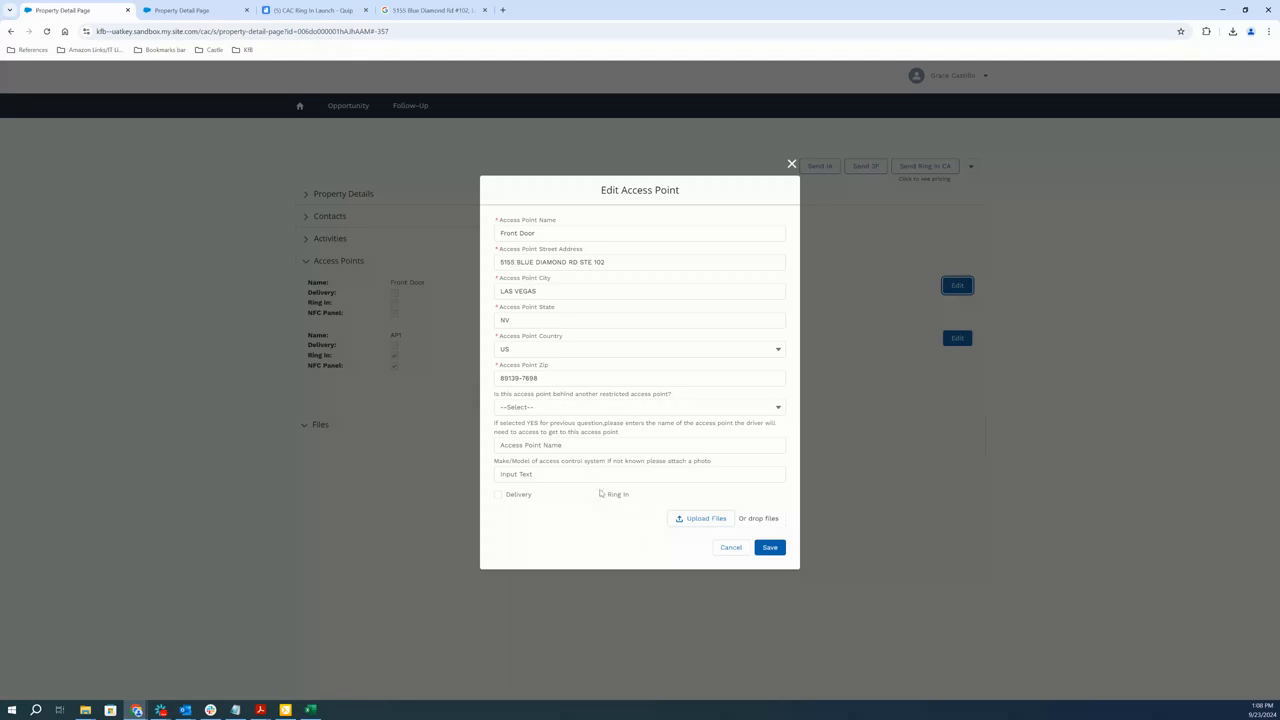
key(Tab)
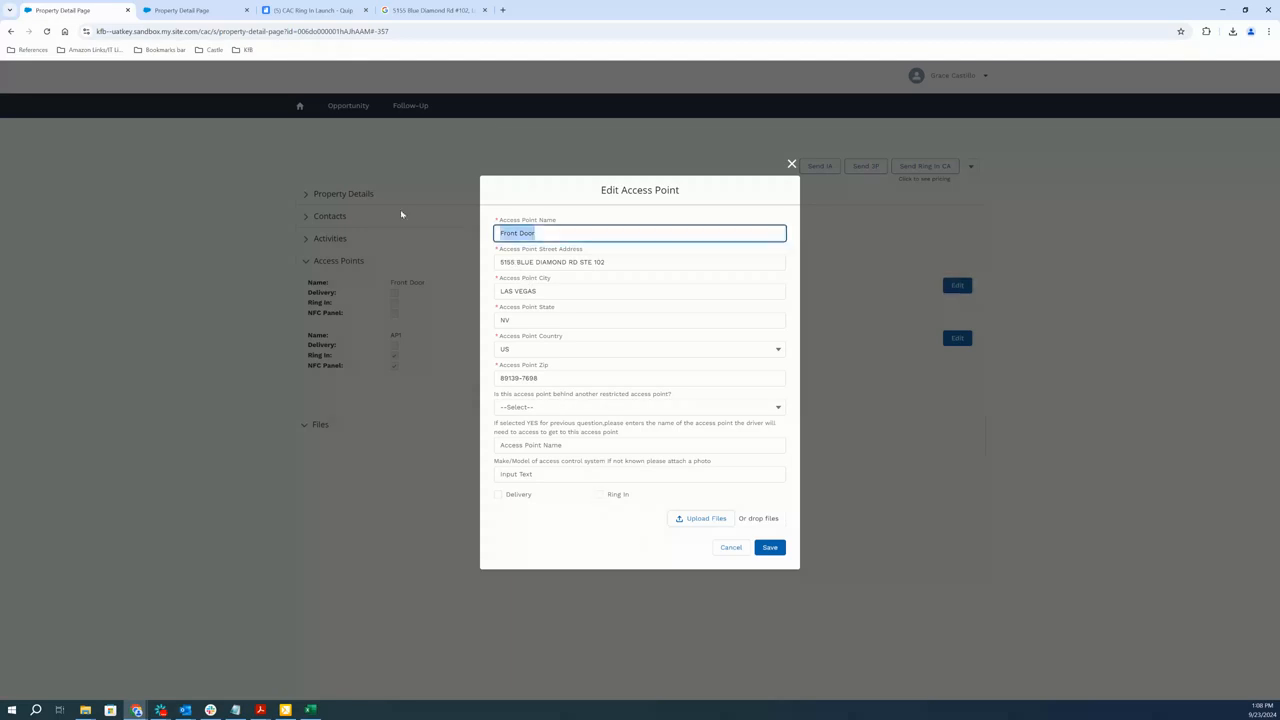
text(AP2)
click(599, 495)
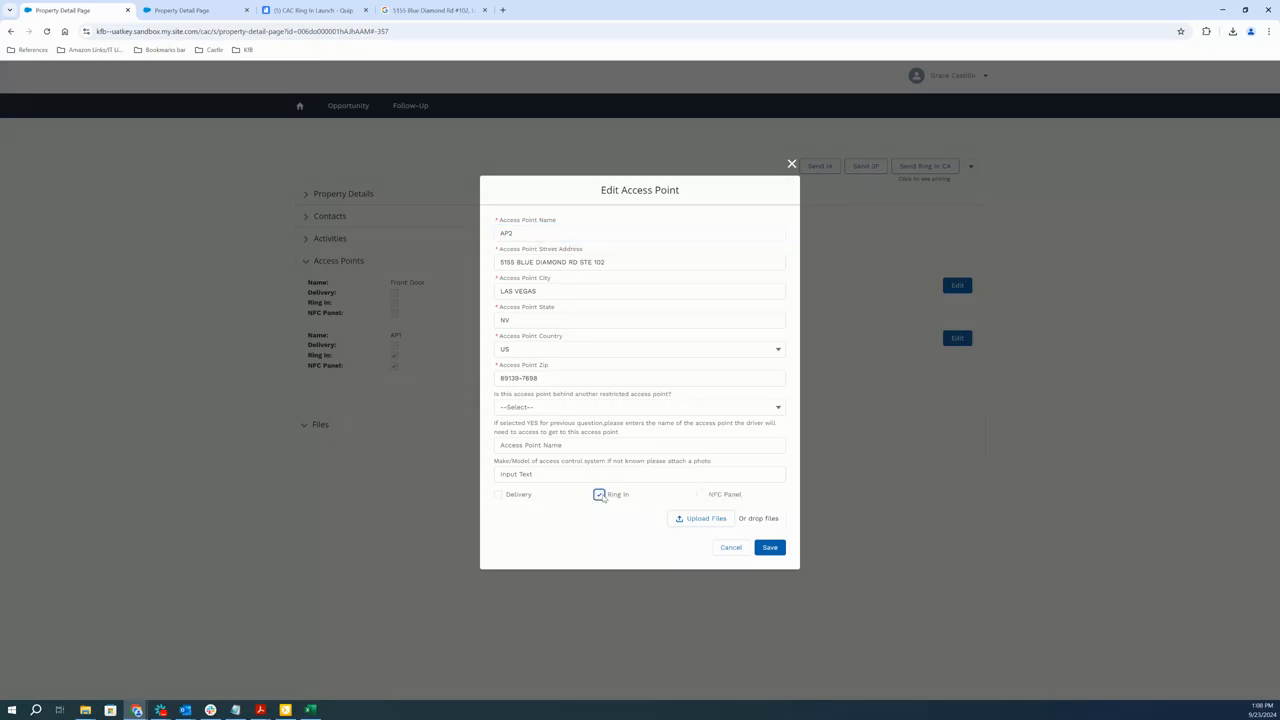
click(700, 494)
click(764, 549)
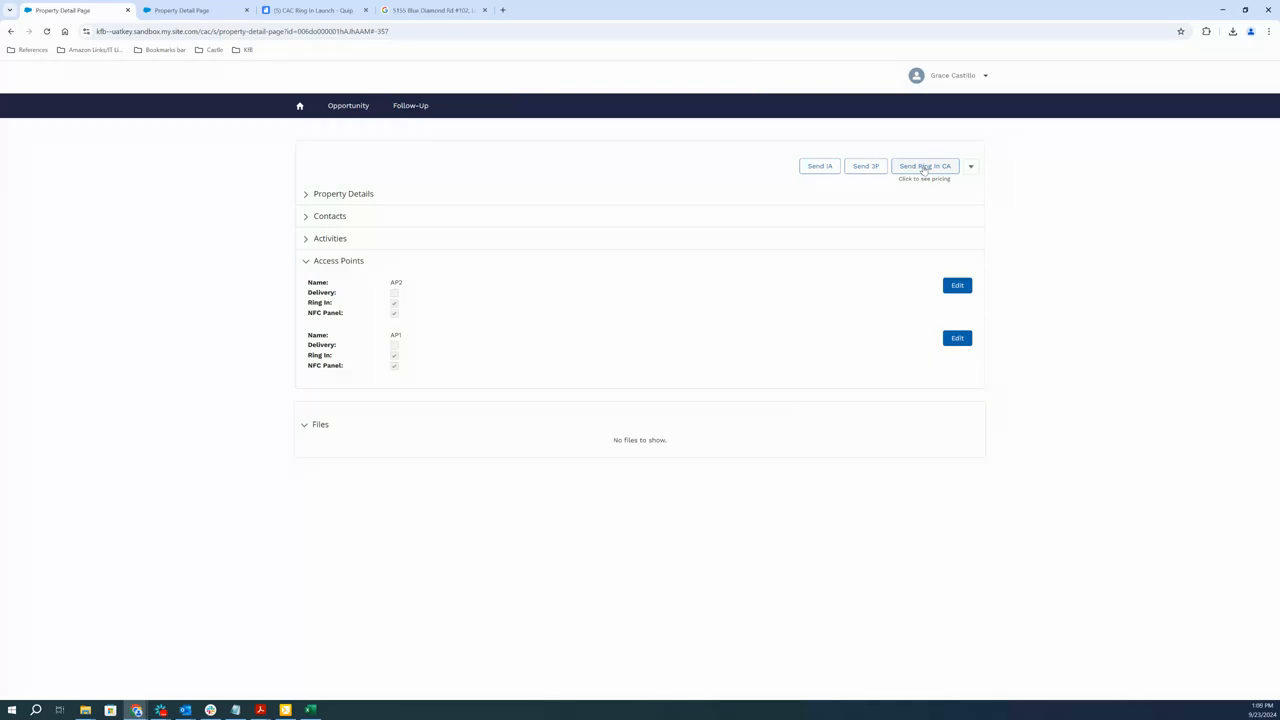
Review the Ring In Commercial Agreement pricing with NFC panels on both access points, and close it without sending
click(913, 169)
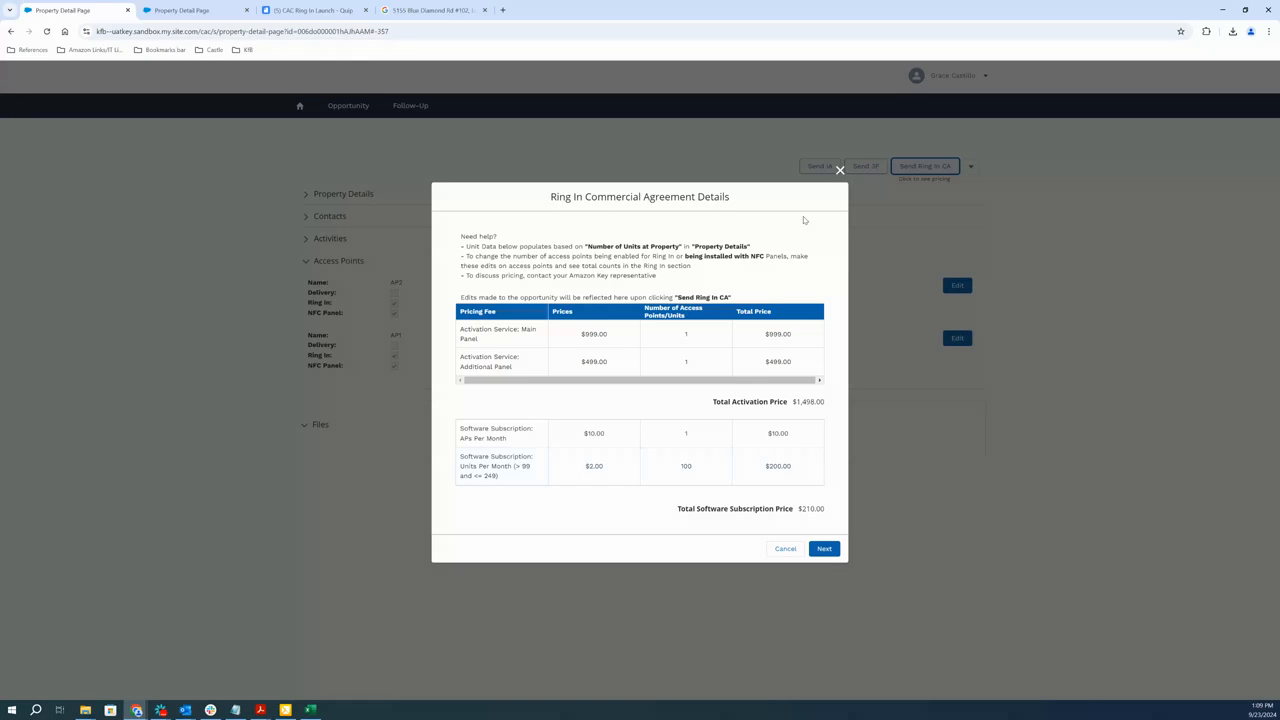
click(840, 171)
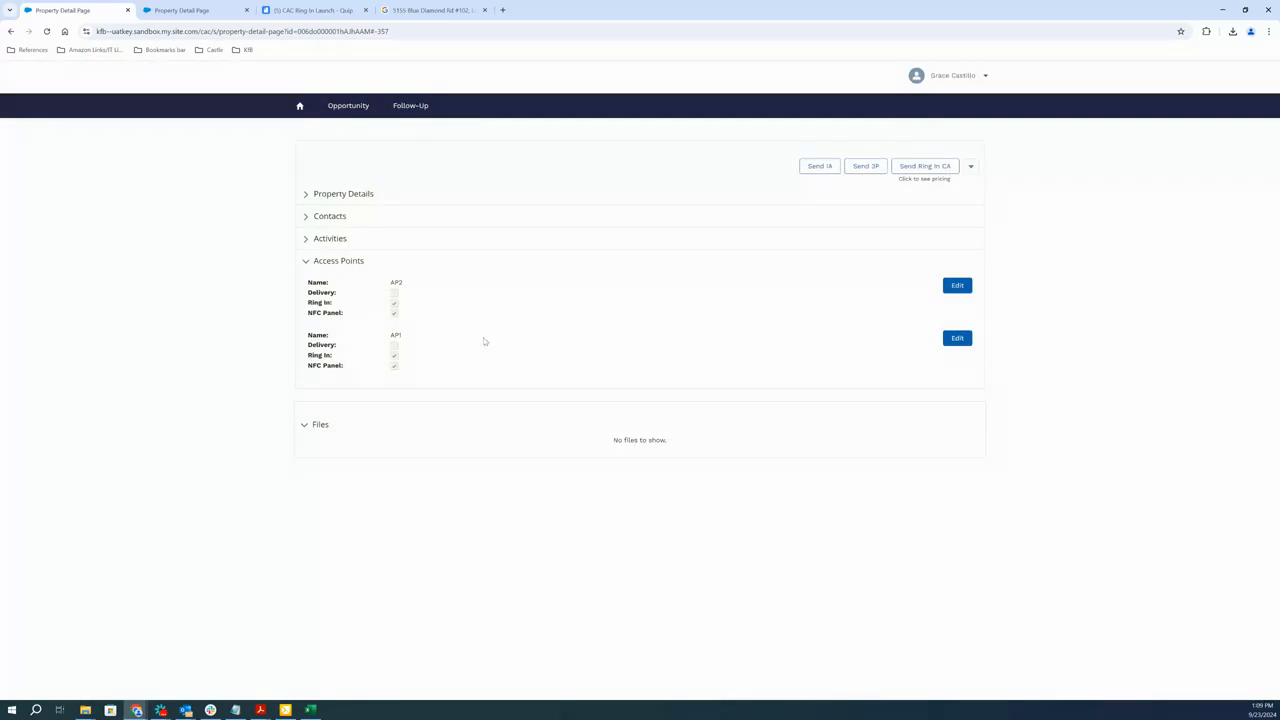
Disable NFC Panel on access points AP2 and AP1, saving each one
click(958, 289)
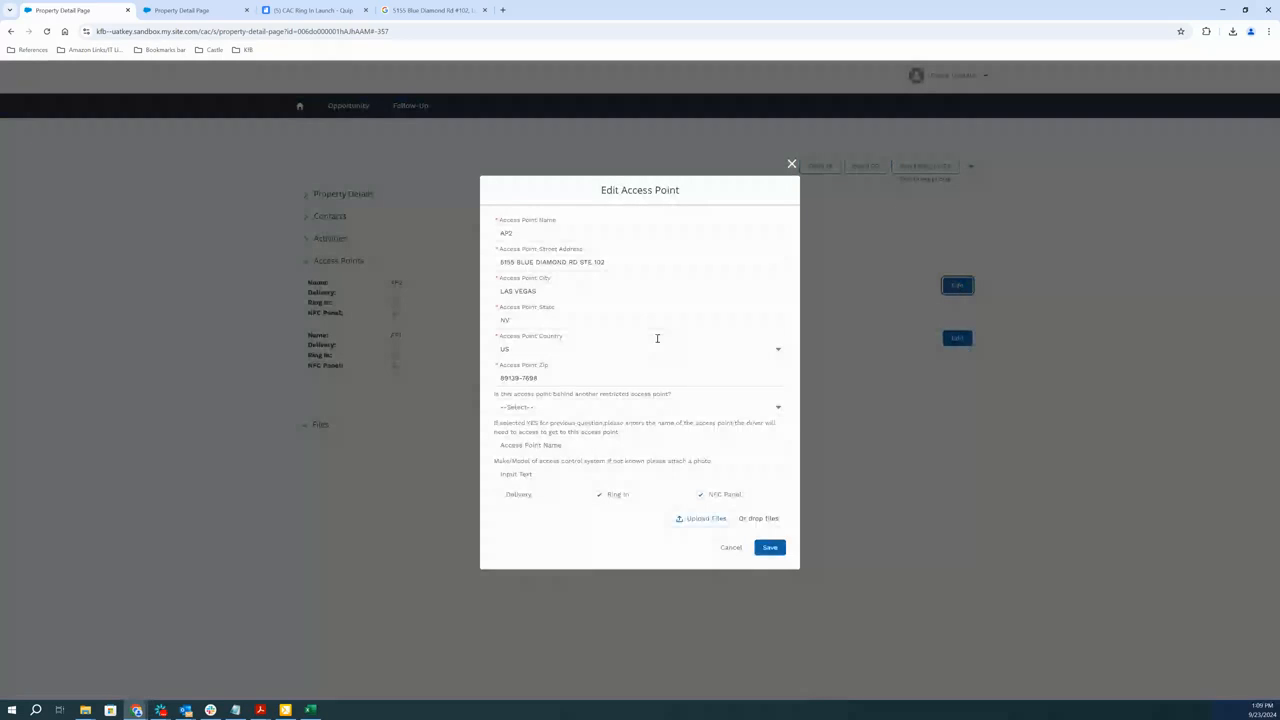
click(700, 496)
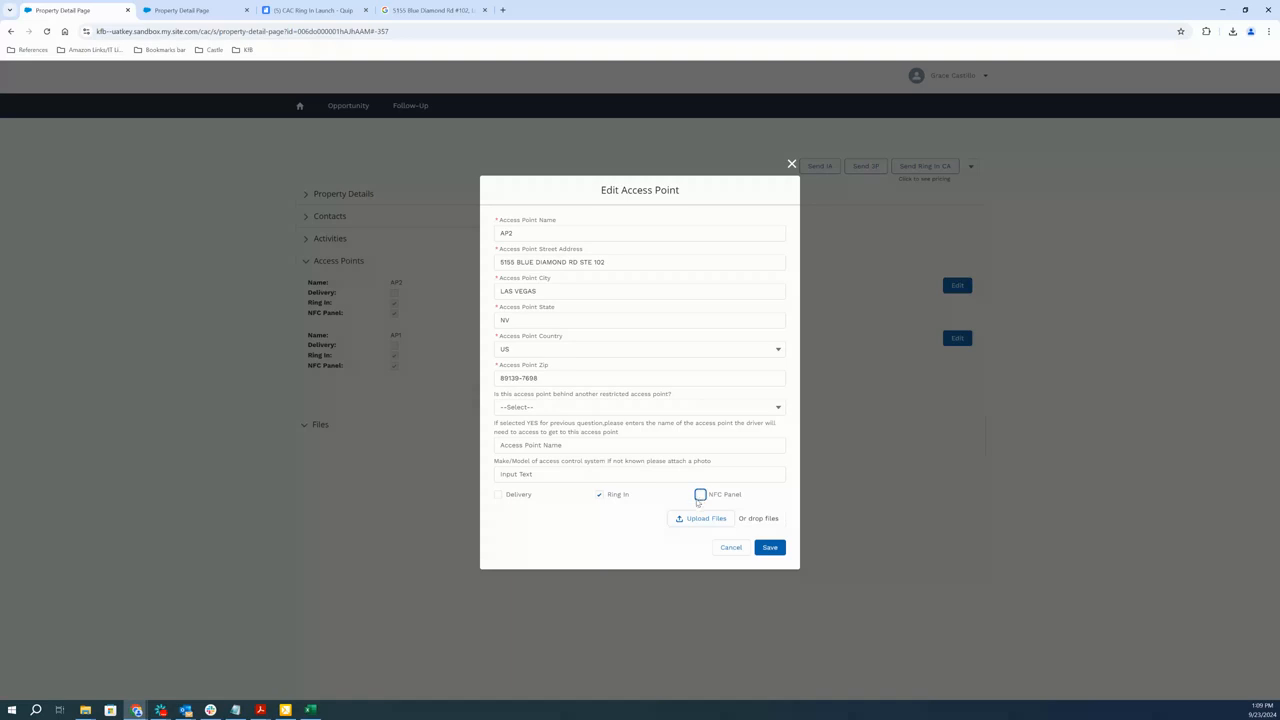
click(770, 548)
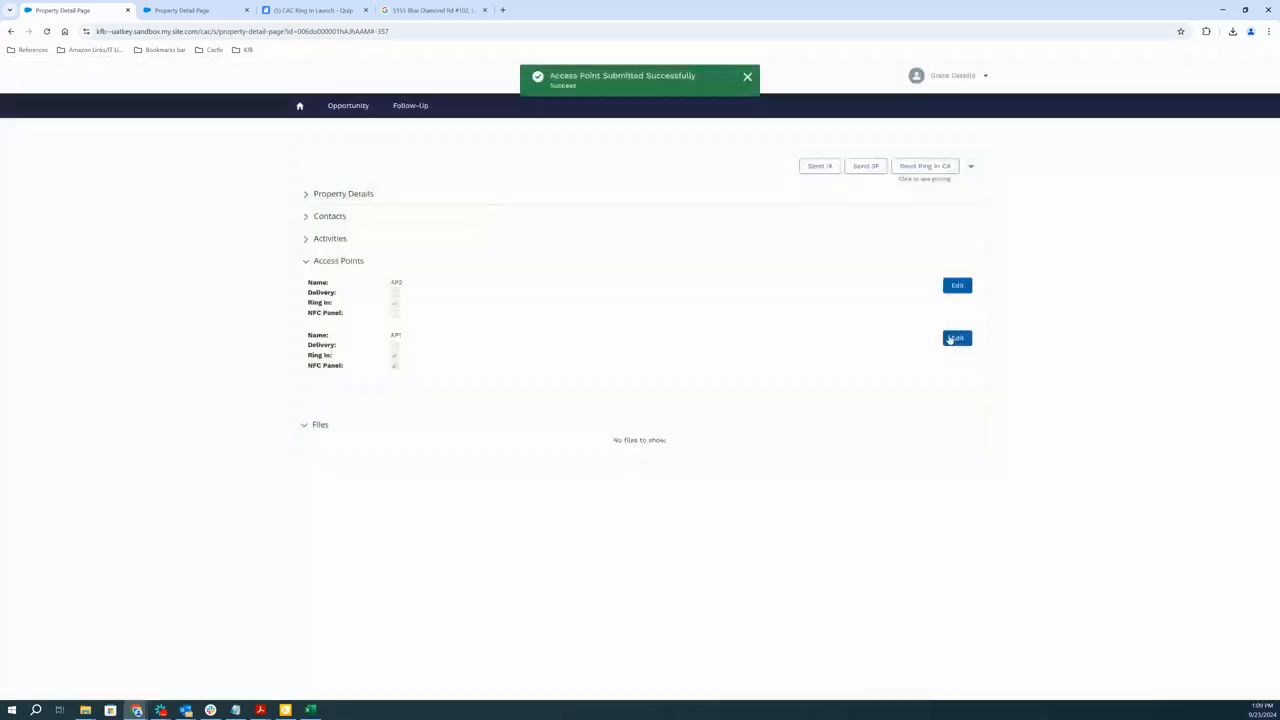
click(957, 338)
click(701, 496)
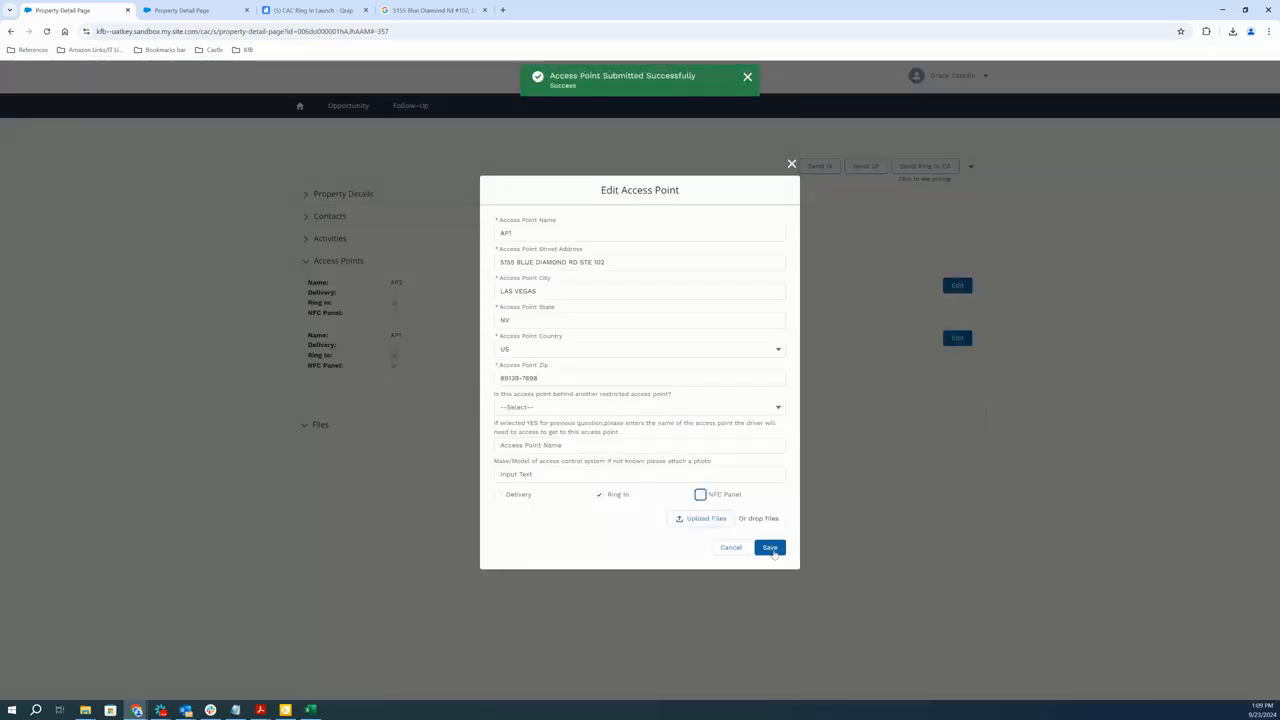
click(772, 549)
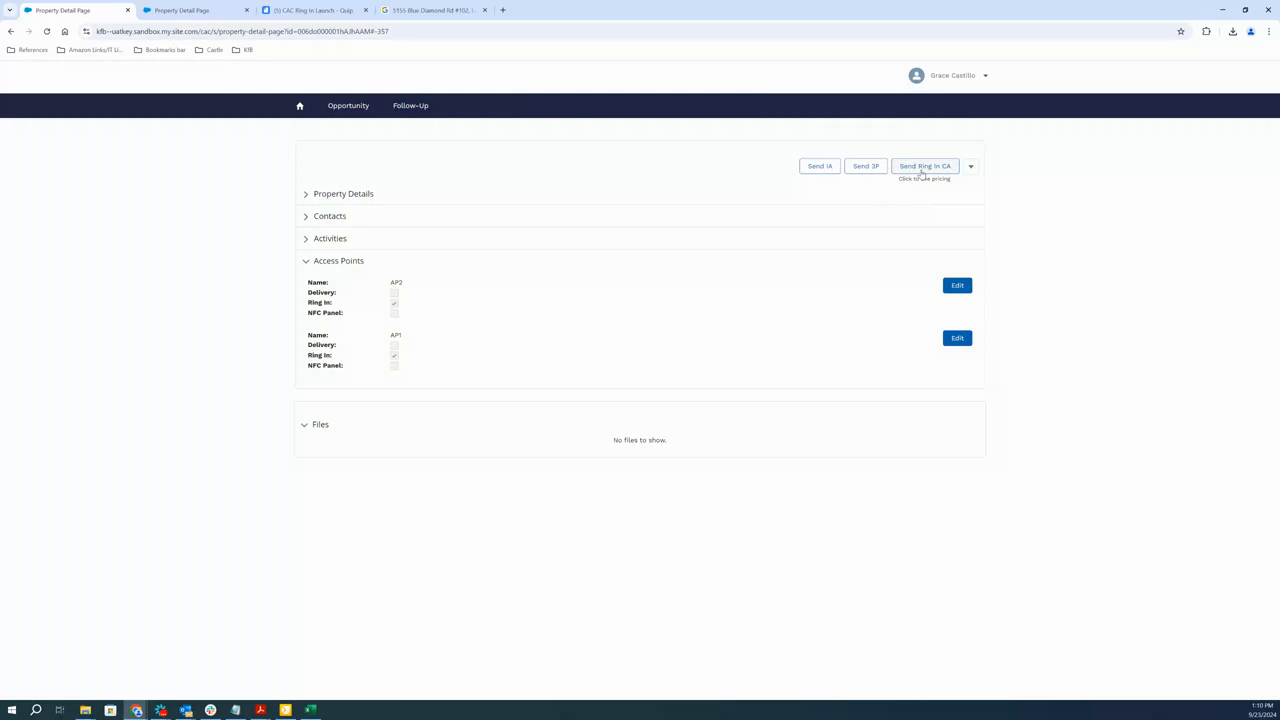
Examine the Ring In Commercial Agreement's virtual key activation price and monthly subscription fees without NFC panels, and cancel the agreement
click(922, 172)
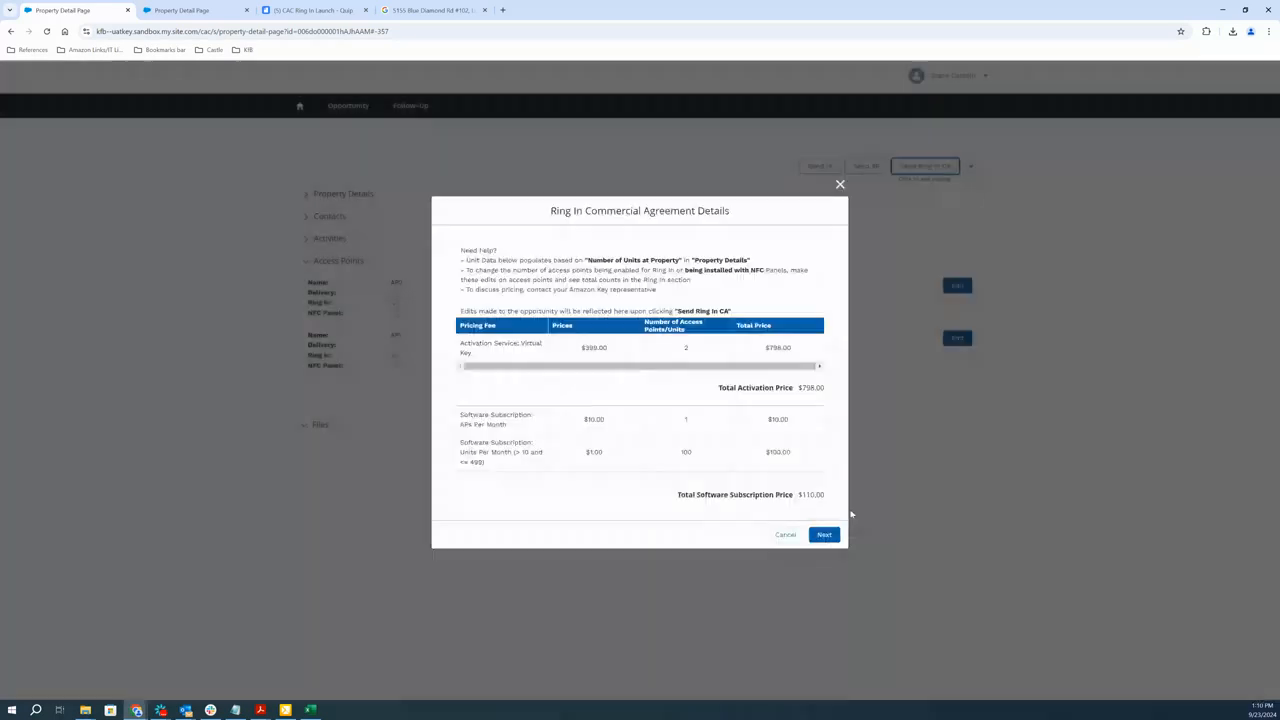
drag(581, 347, 625, 351)
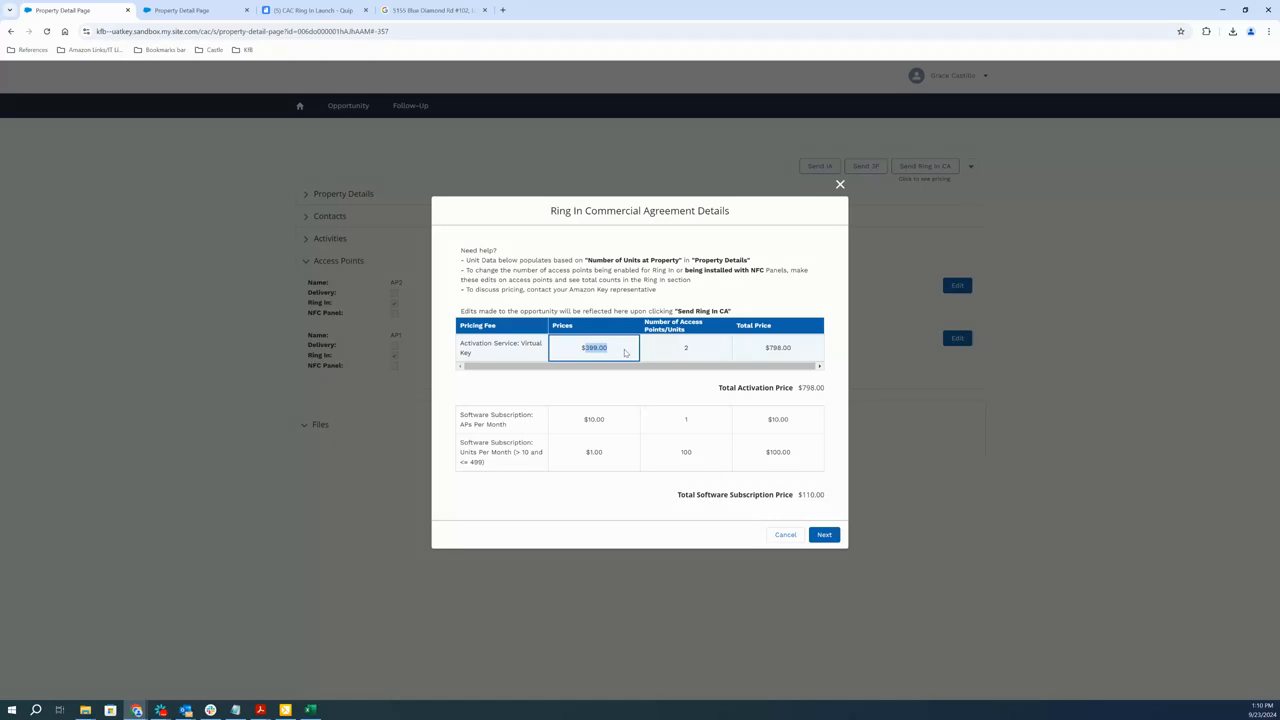
click(594, 348)
drag(590, 347, 619, 349)
click(584, 355)
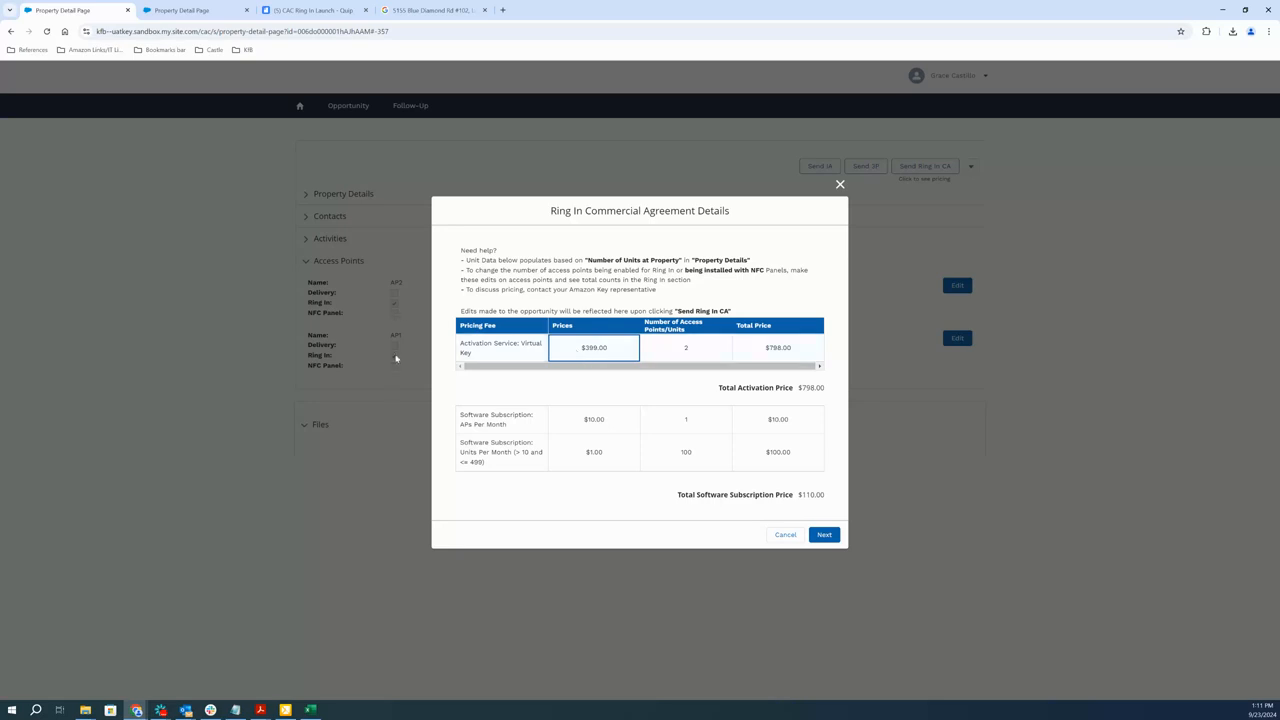
click(589, 347)
drag(583, 347, 614, 350)
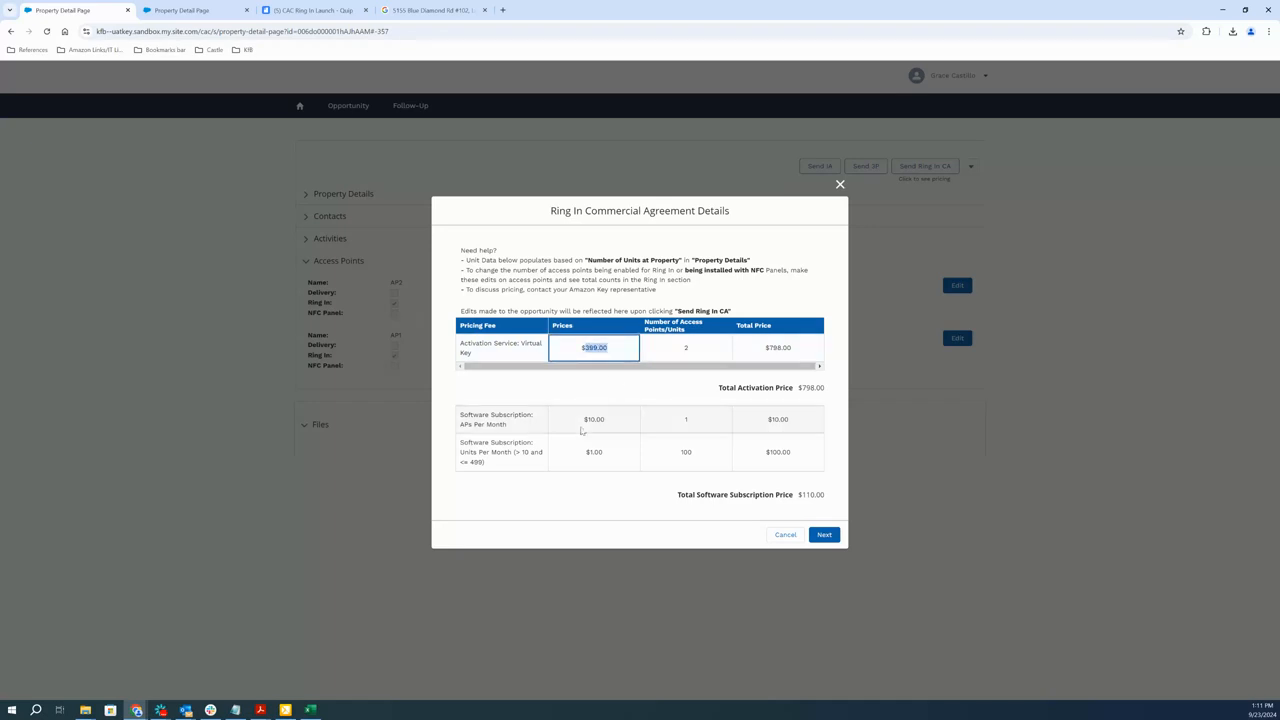
drag(584, 427, 617, 422)
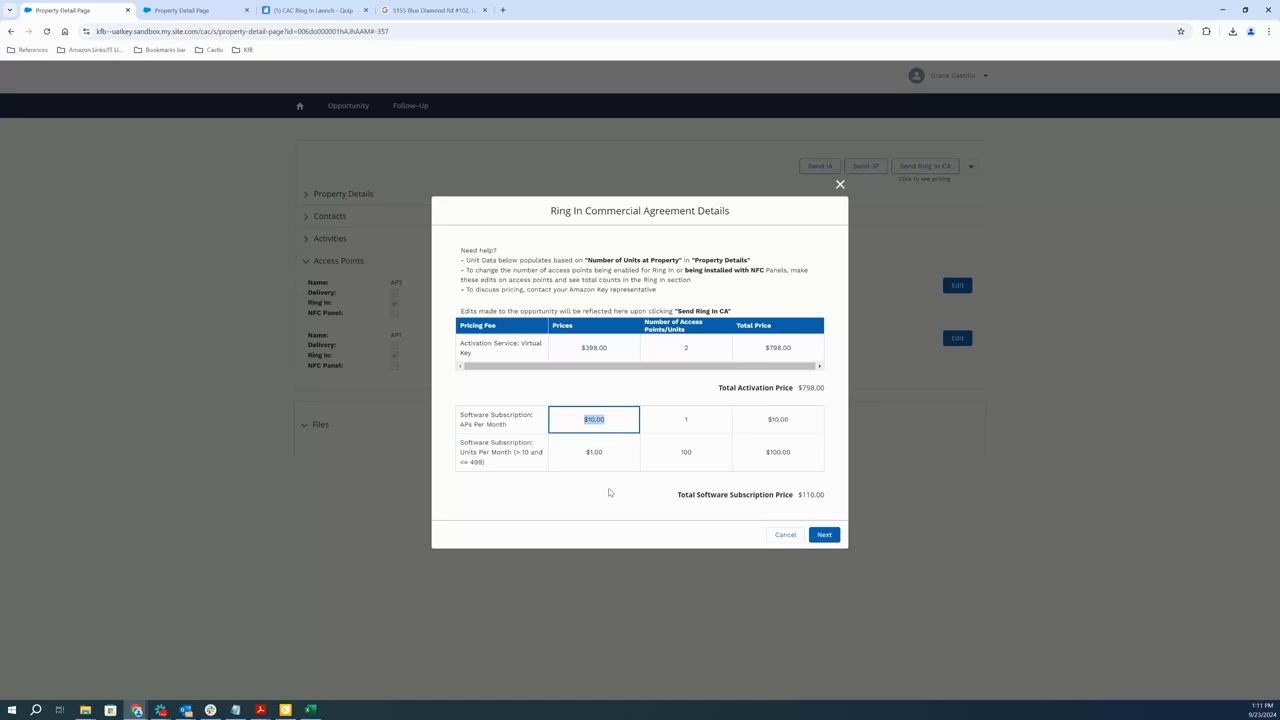
drag(489, 443, 537, 462)
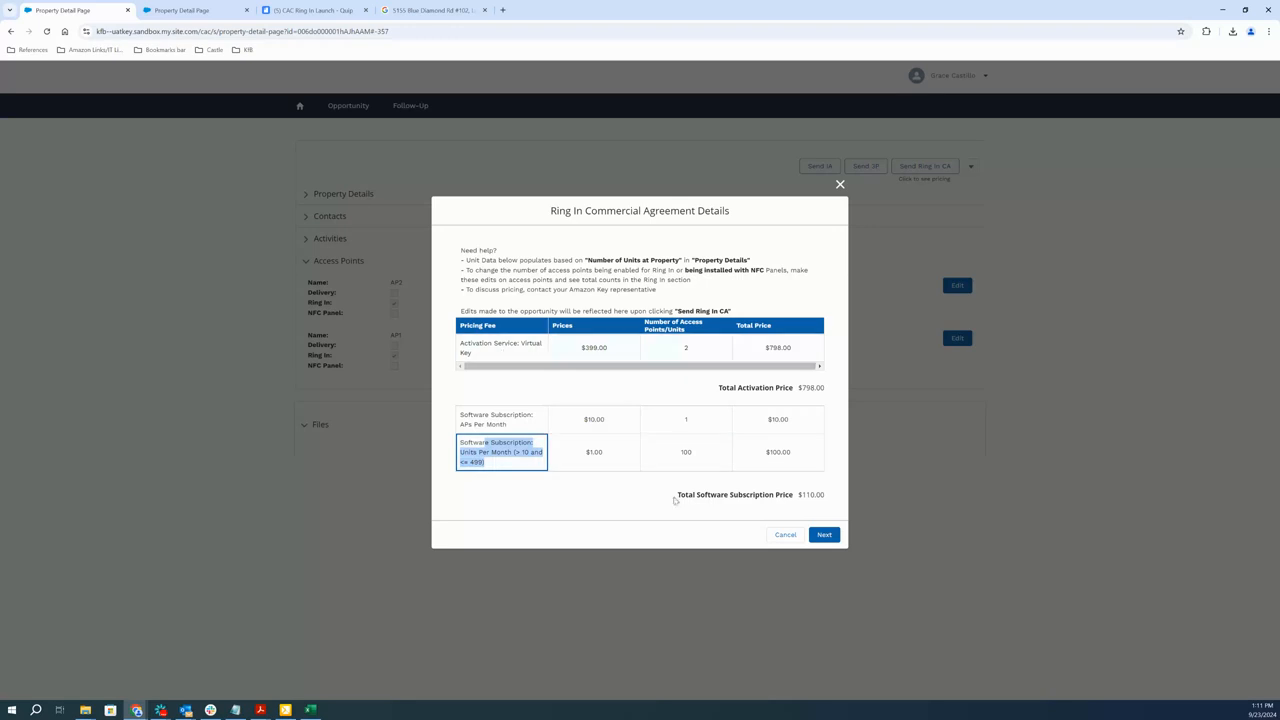
click(782, 536)
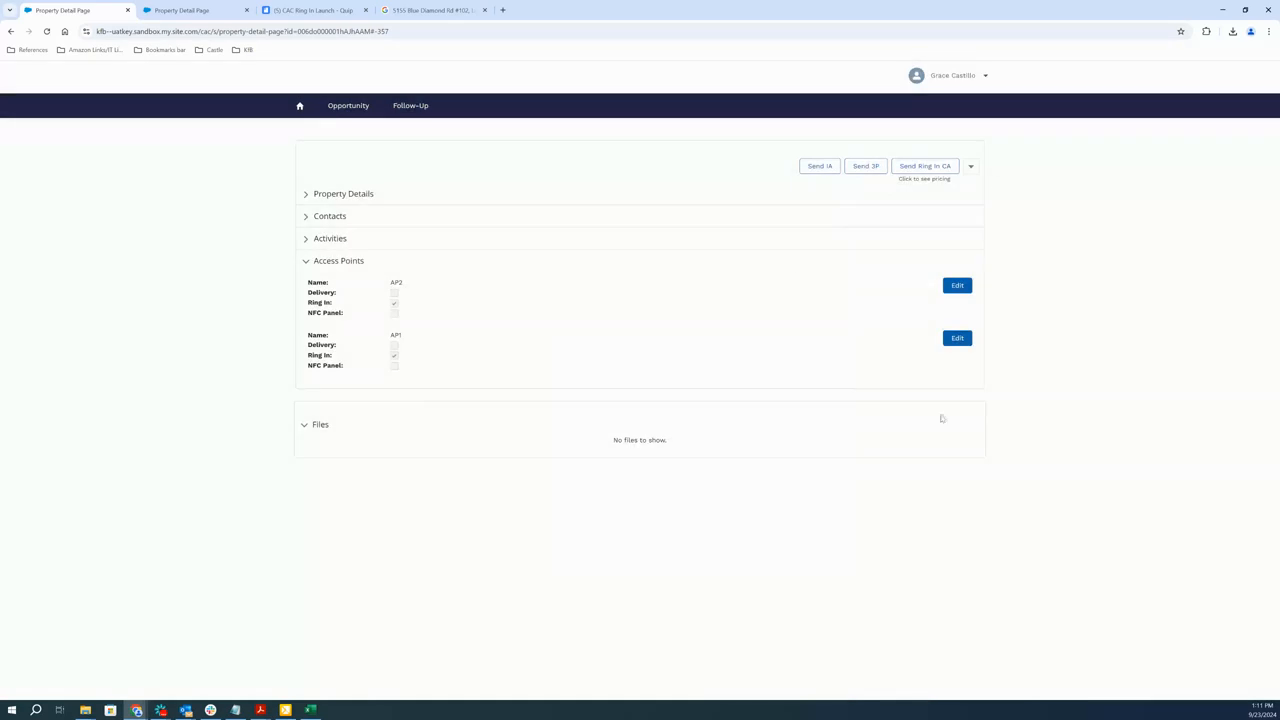
Enable NFC Panel again on access point AP2 and save it
click(949, 287)
click(700, 494)
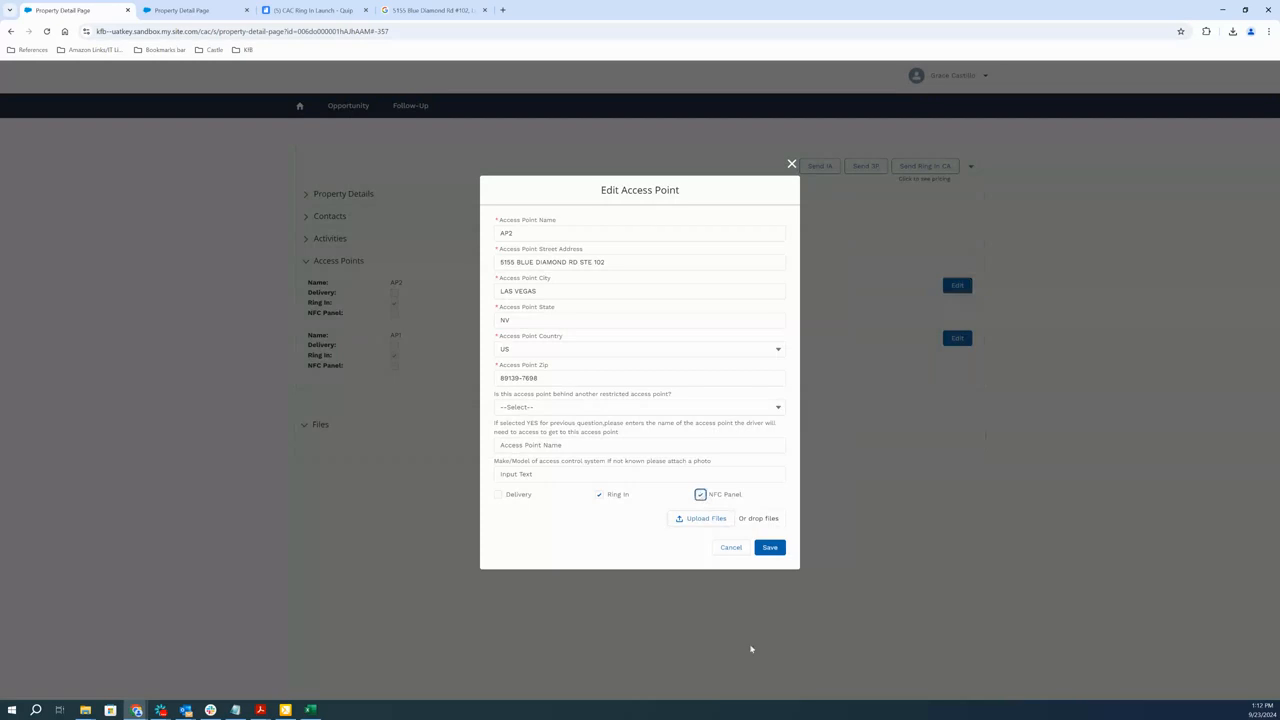
click(776, 547)
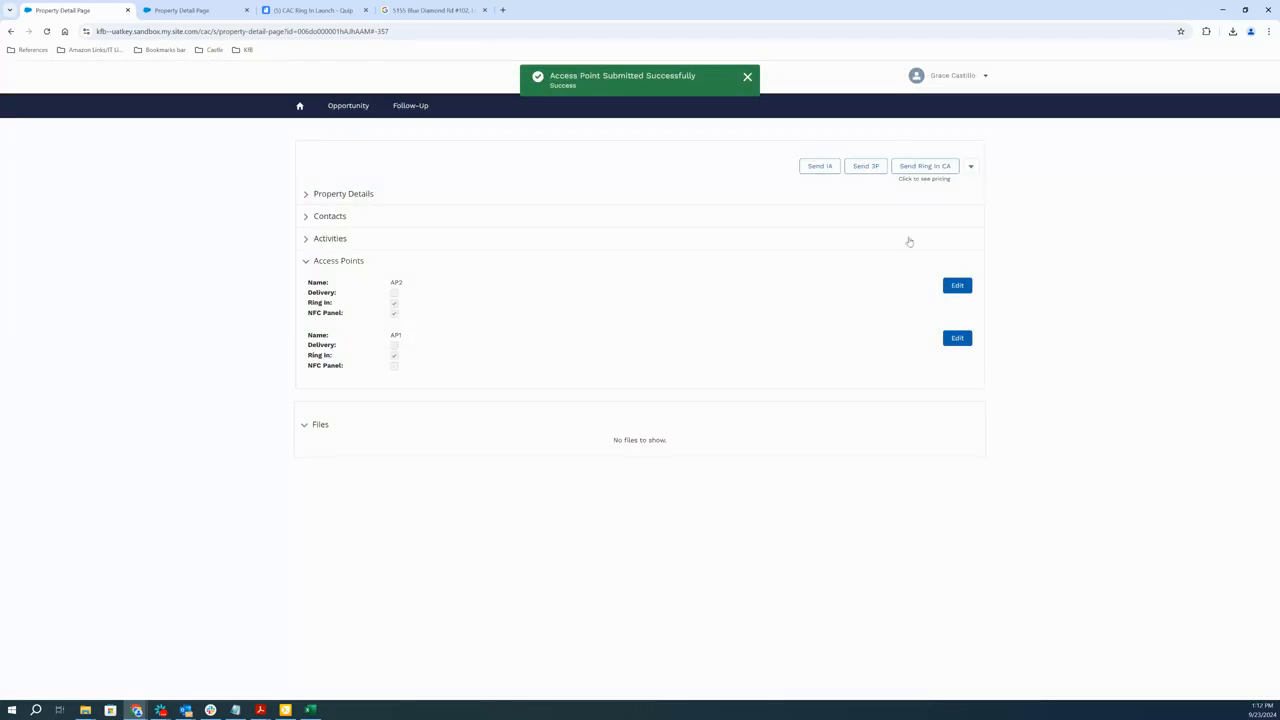
Examine the Ring In Commercial Agreement's main panel and virtual key activation prices and its subscription fees with one NFC panel
click(934, 166)
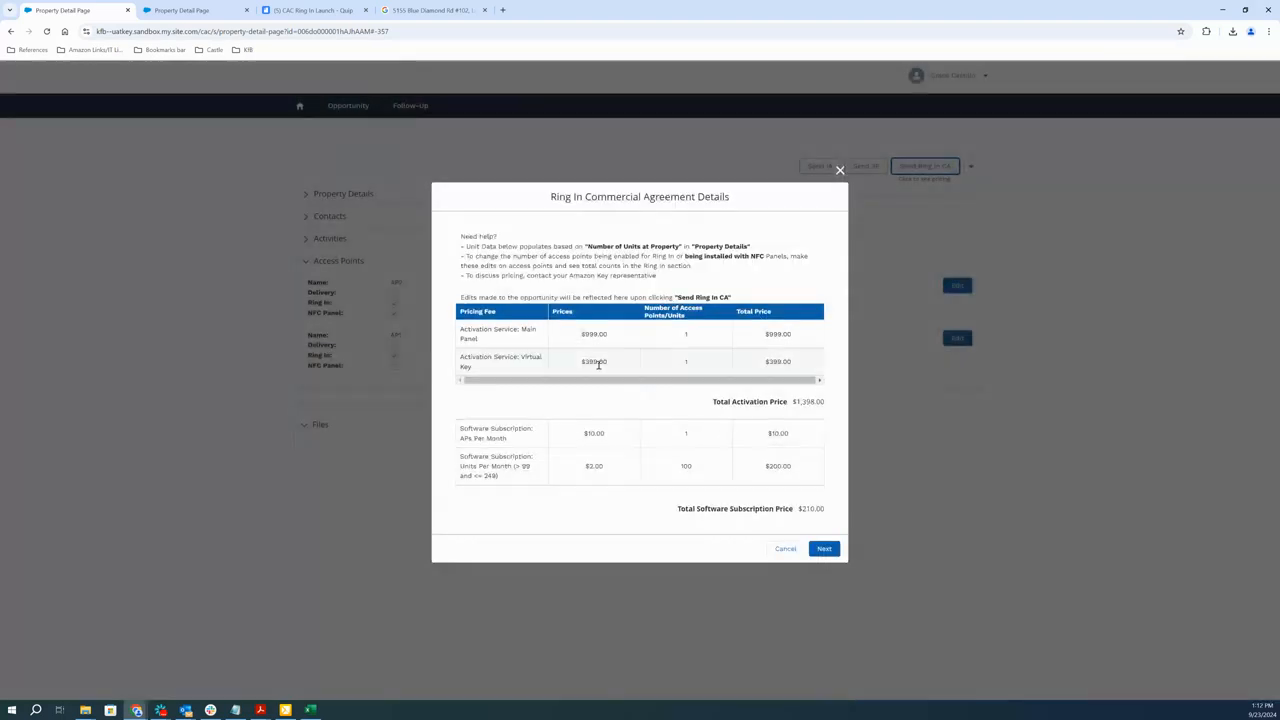
click(585, 336)
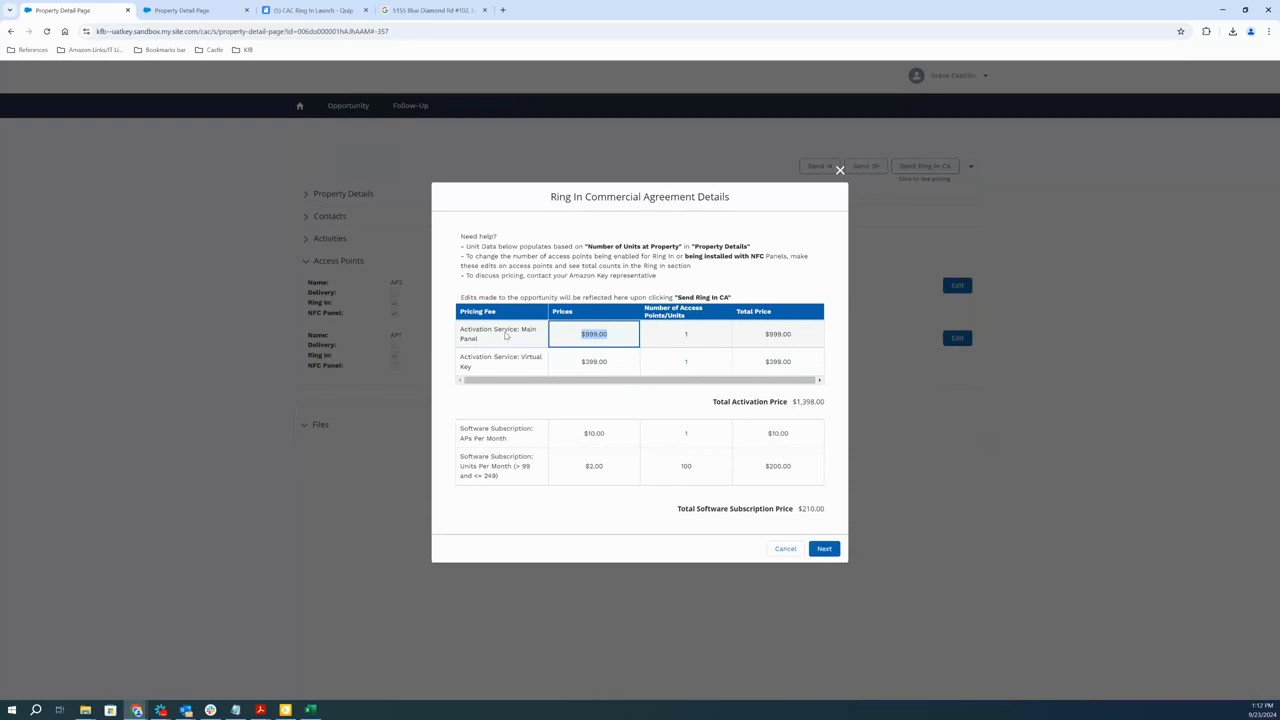
drag(528, 333, 478, 340)
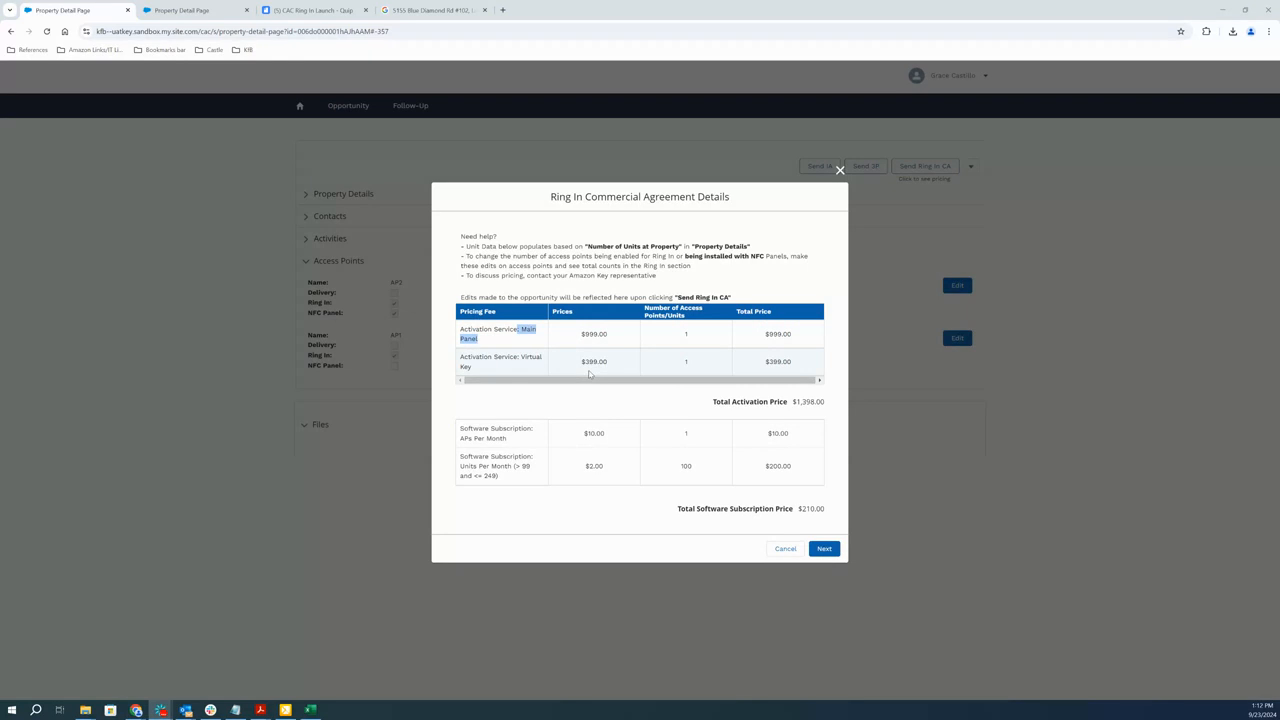
drag(481, 329, 534, 368)
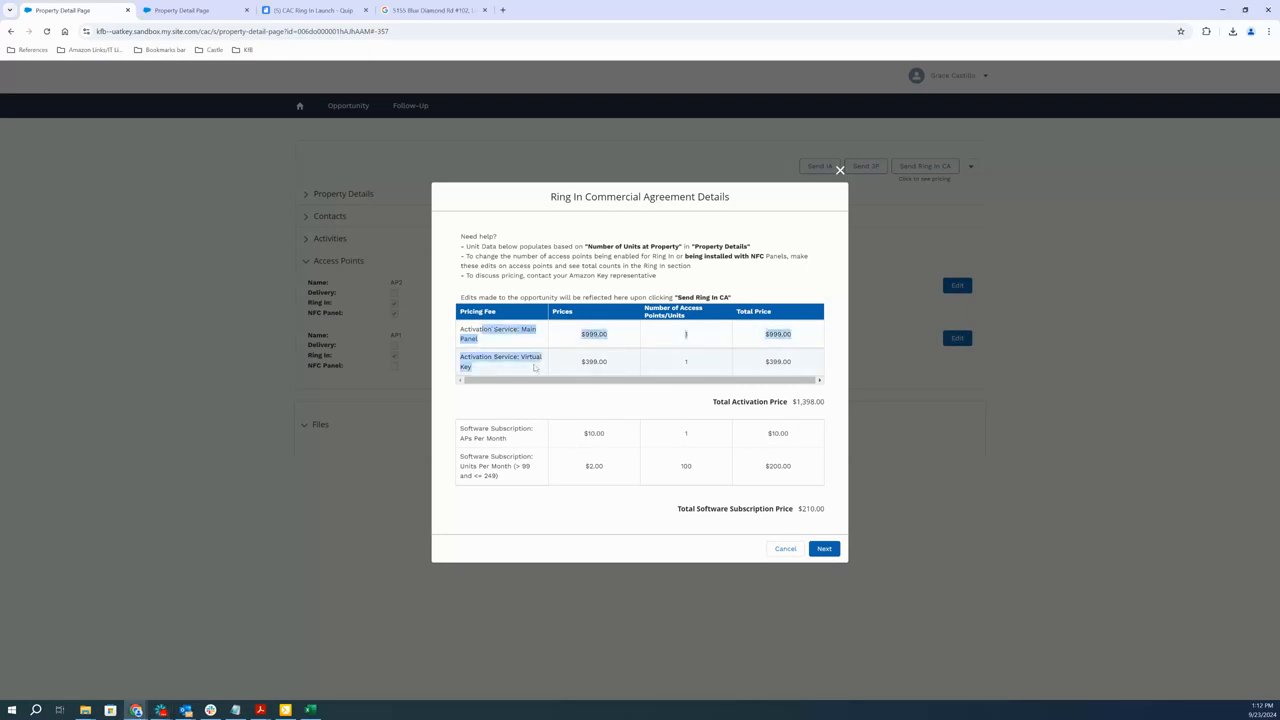
click(483, 337)
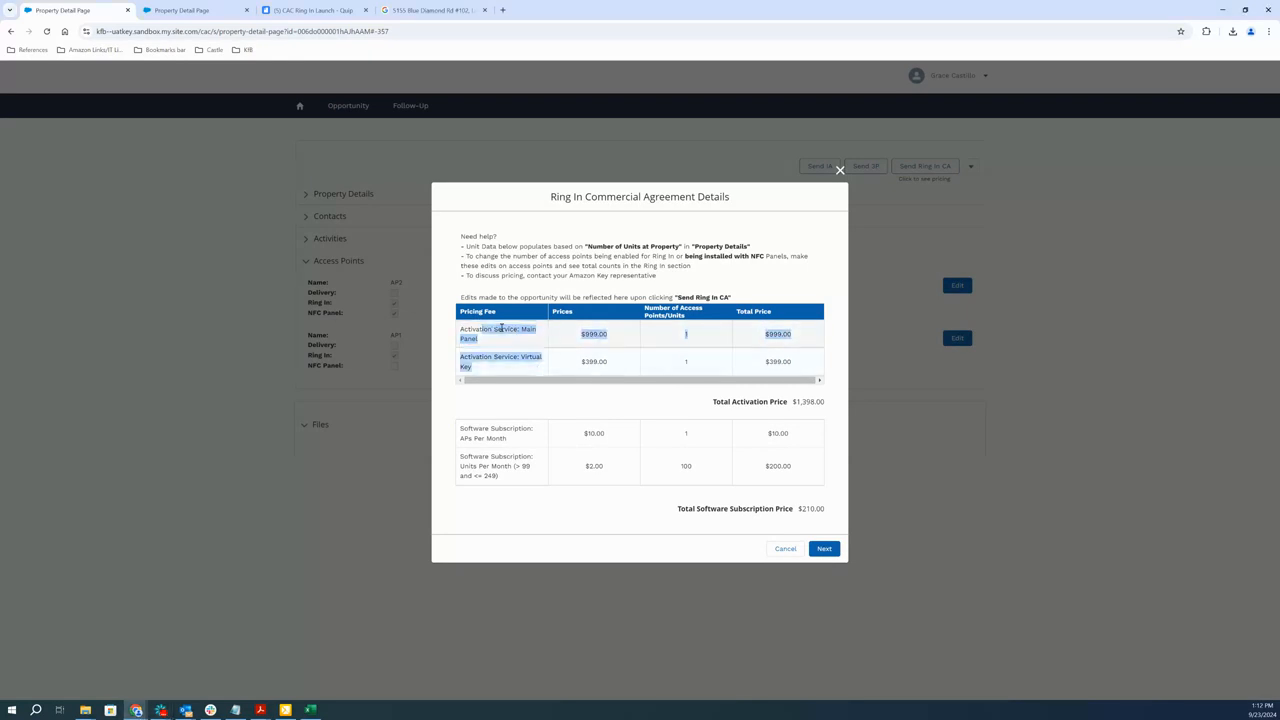
drag(483, 337, 649, 531)
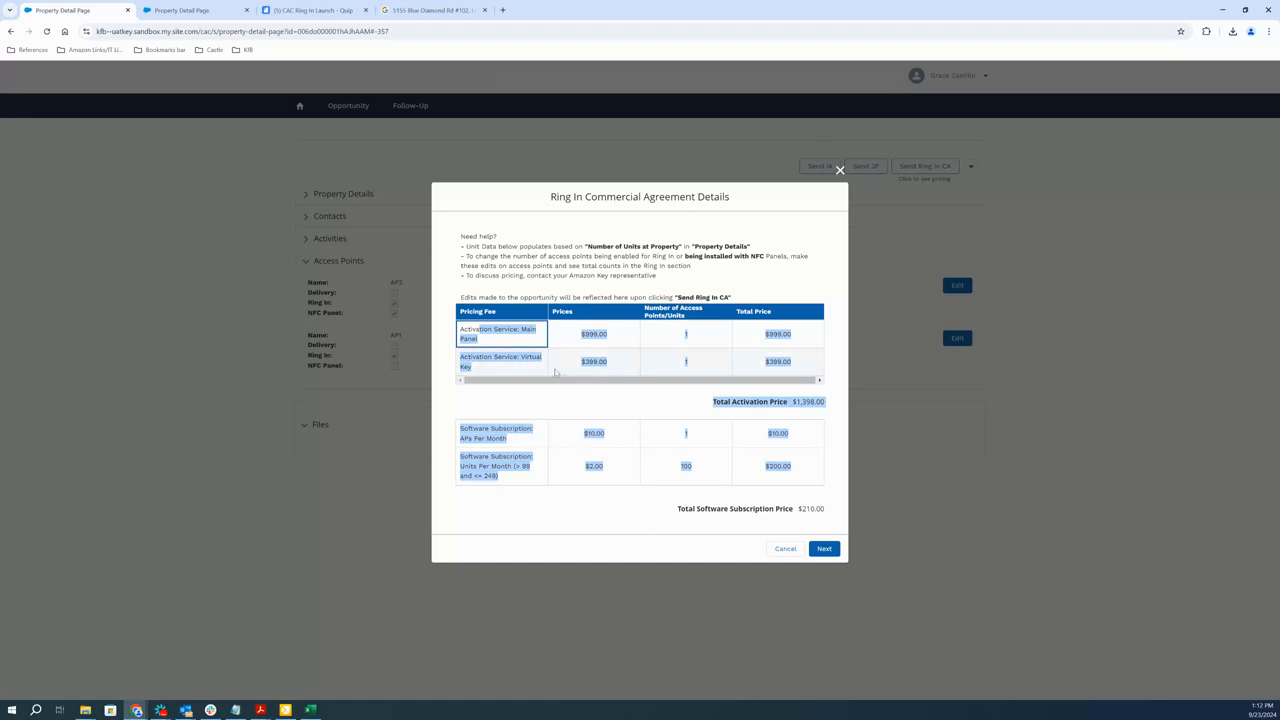
drag(582, 334, 451, 531)
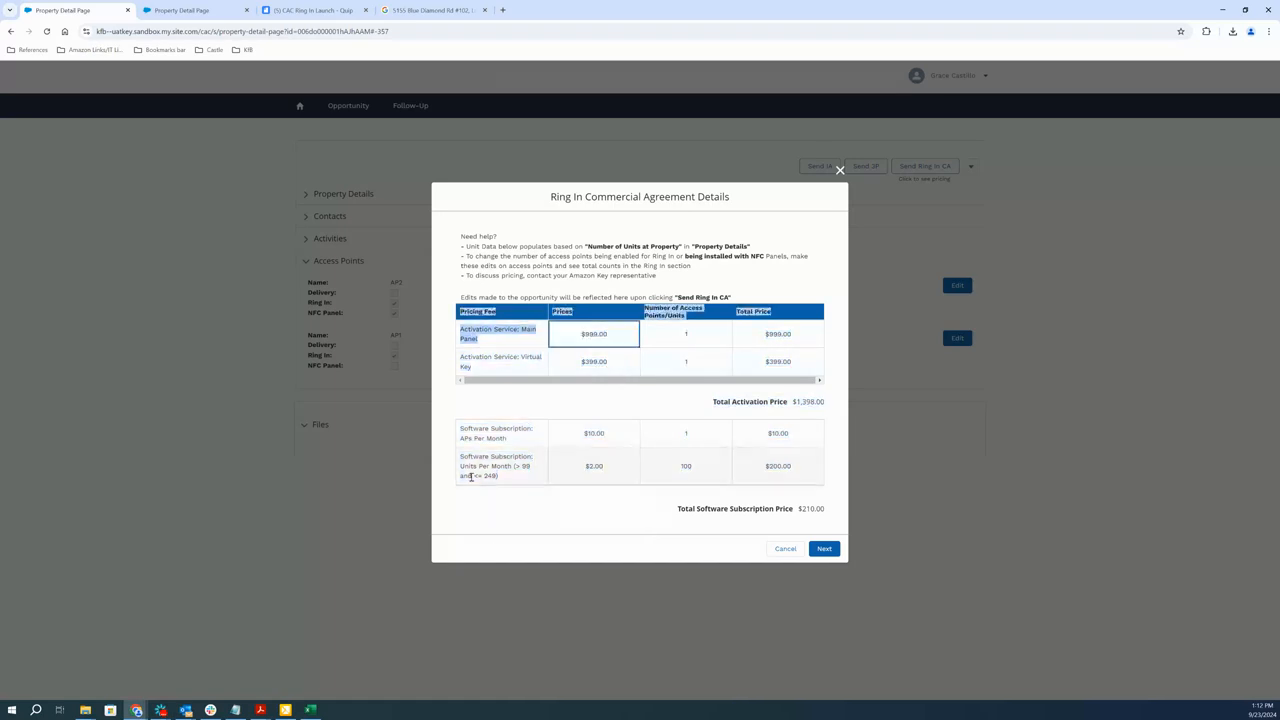
drag(461, 456, 515, 478)
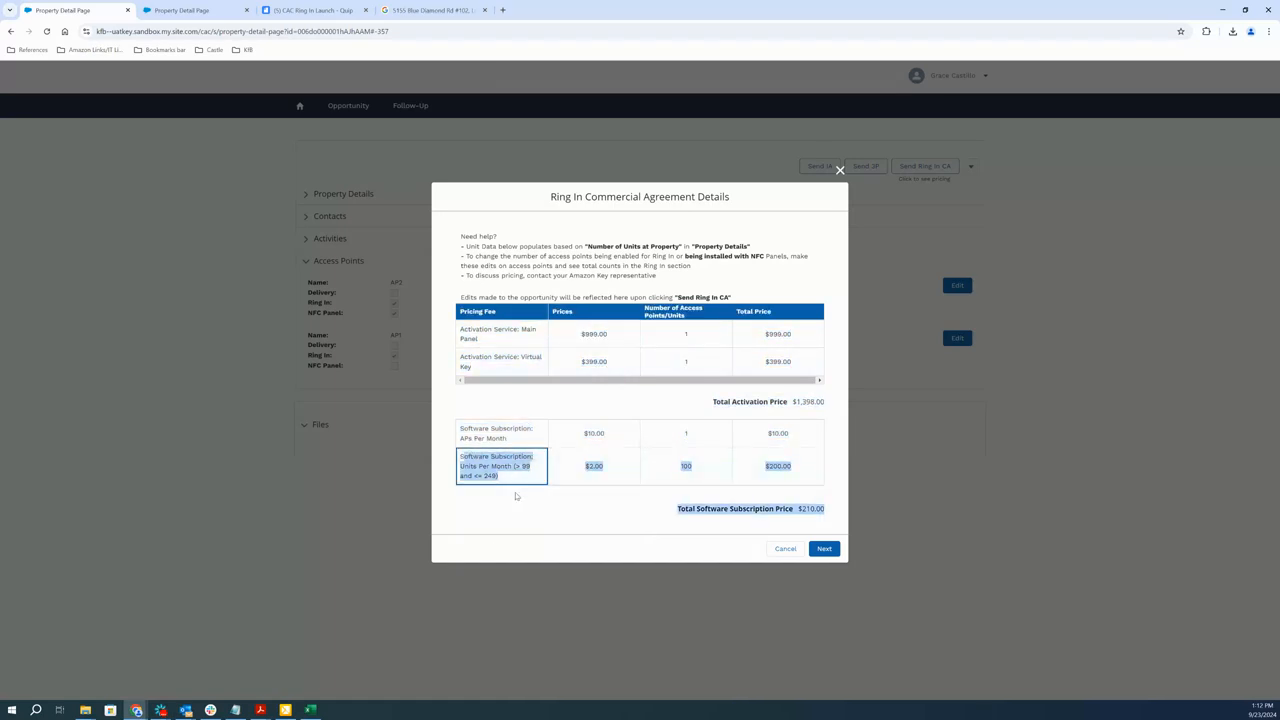
click(502, 466)
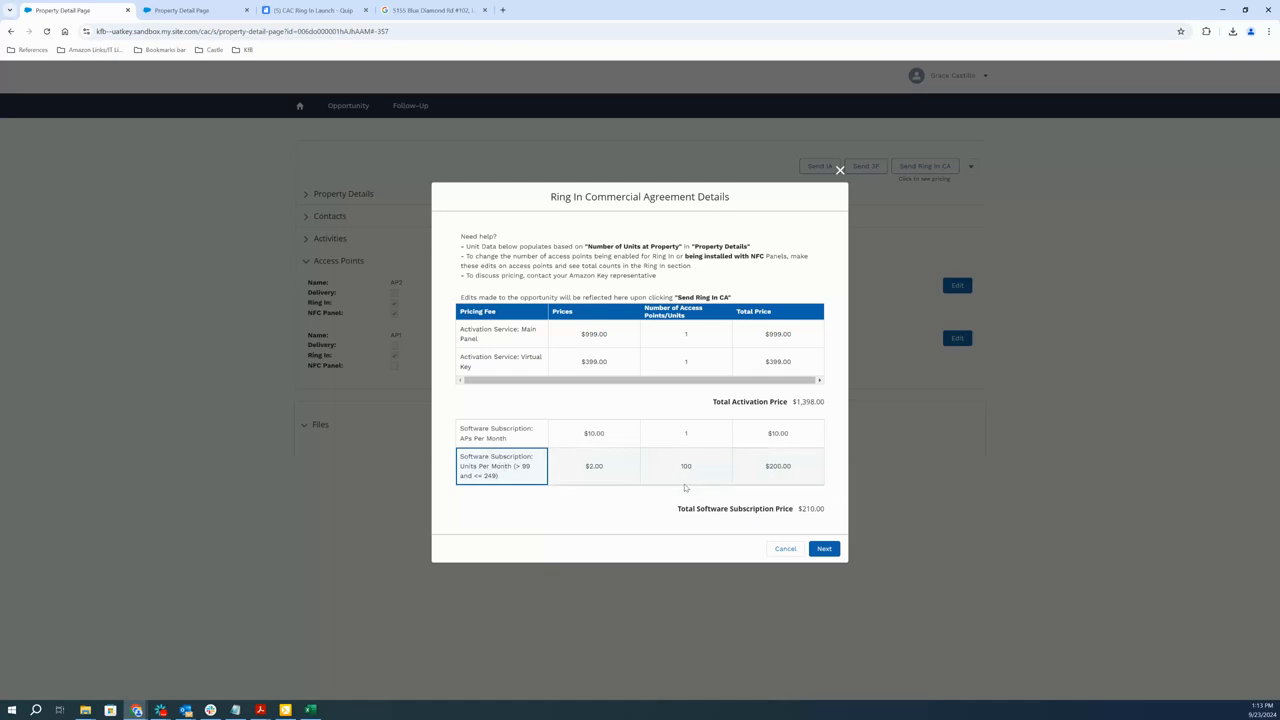
Switch to the CAC Ring In Launch document in Quip and examine its tiered pricing table for Virtual Intercom and Virtual Key
click(313, 10)
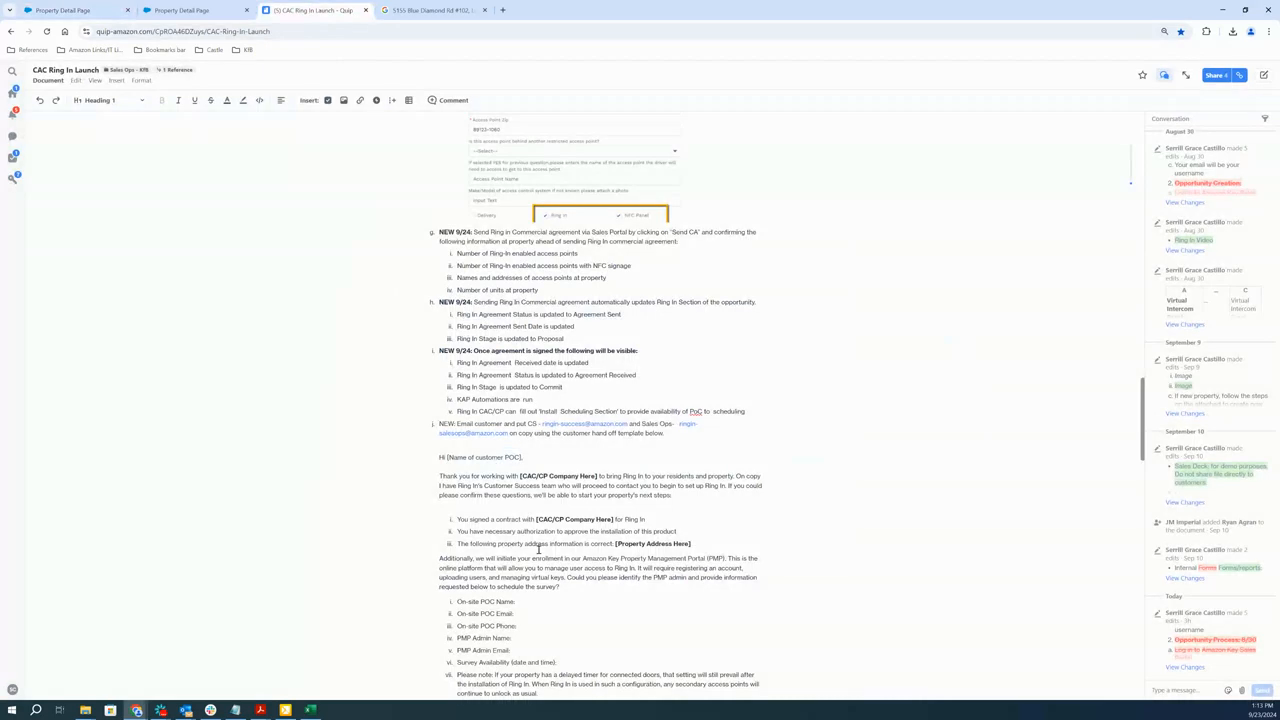
scroll(538, 548, up, 15)
scroll(530, 540, up, 10)
scroll(487, 454, down, 3)
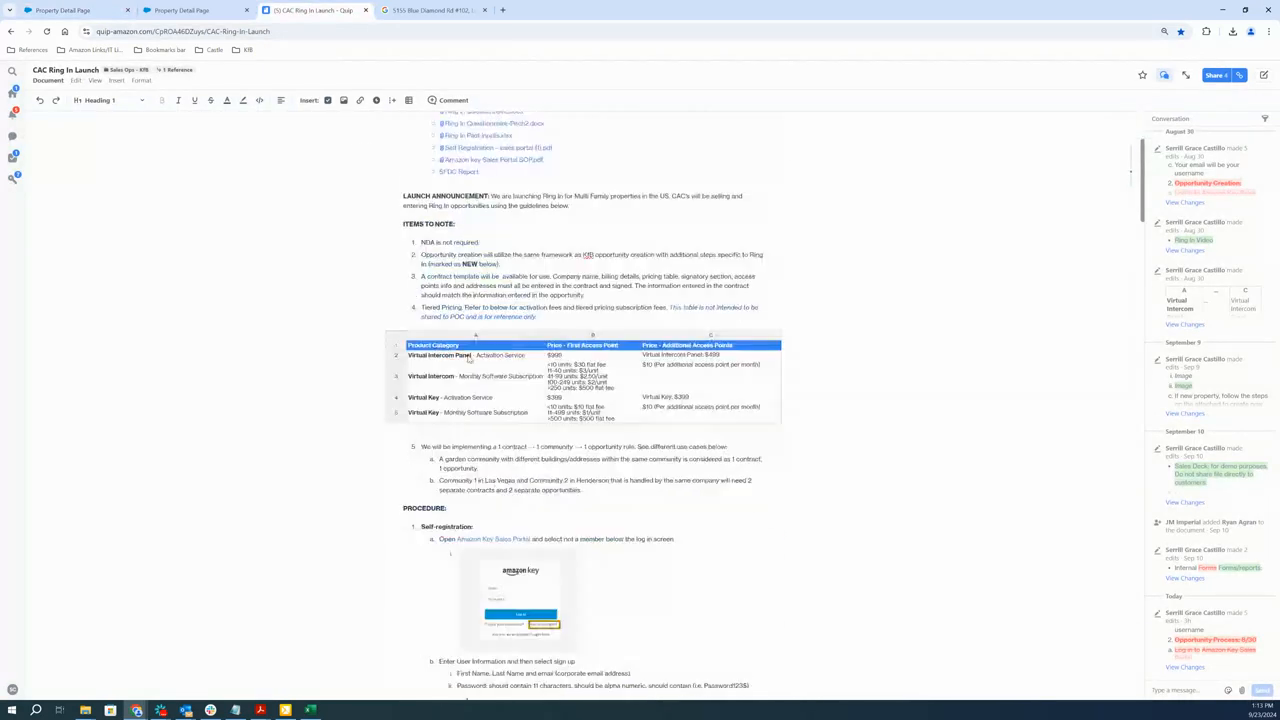
click(468, 356)
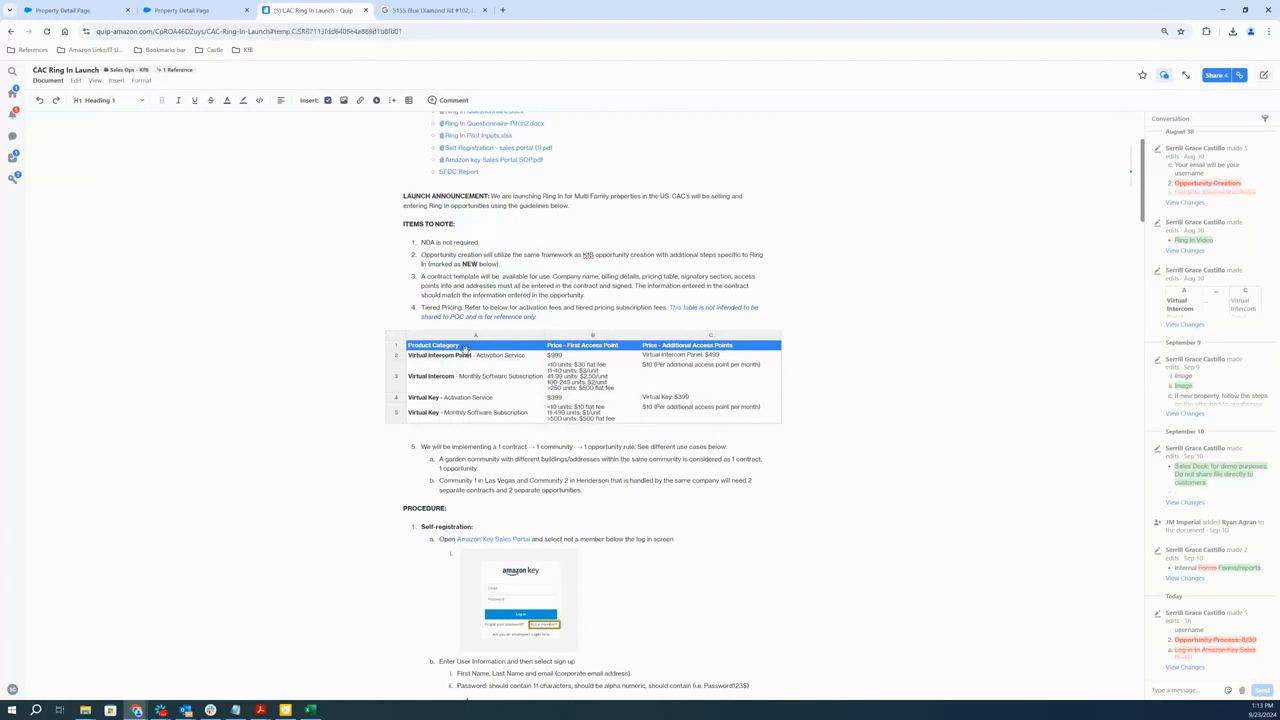
click(478, 400)
click(575, 370)
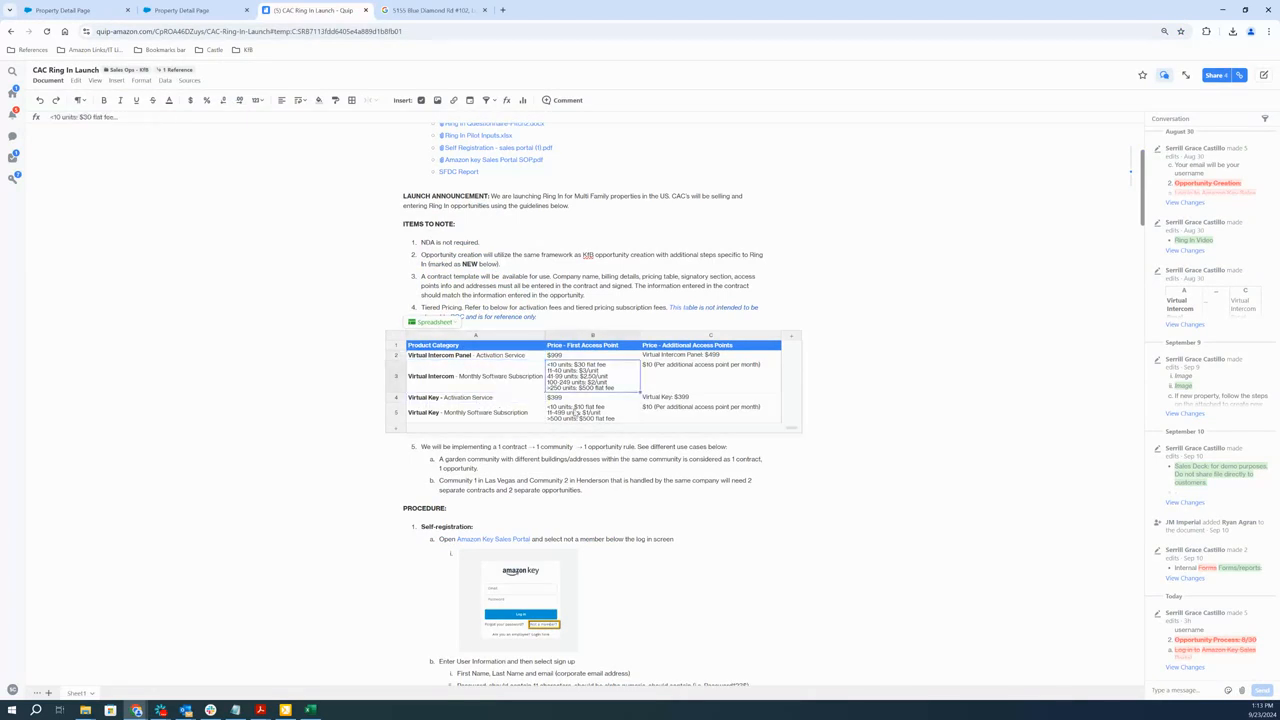
click(397, 374)
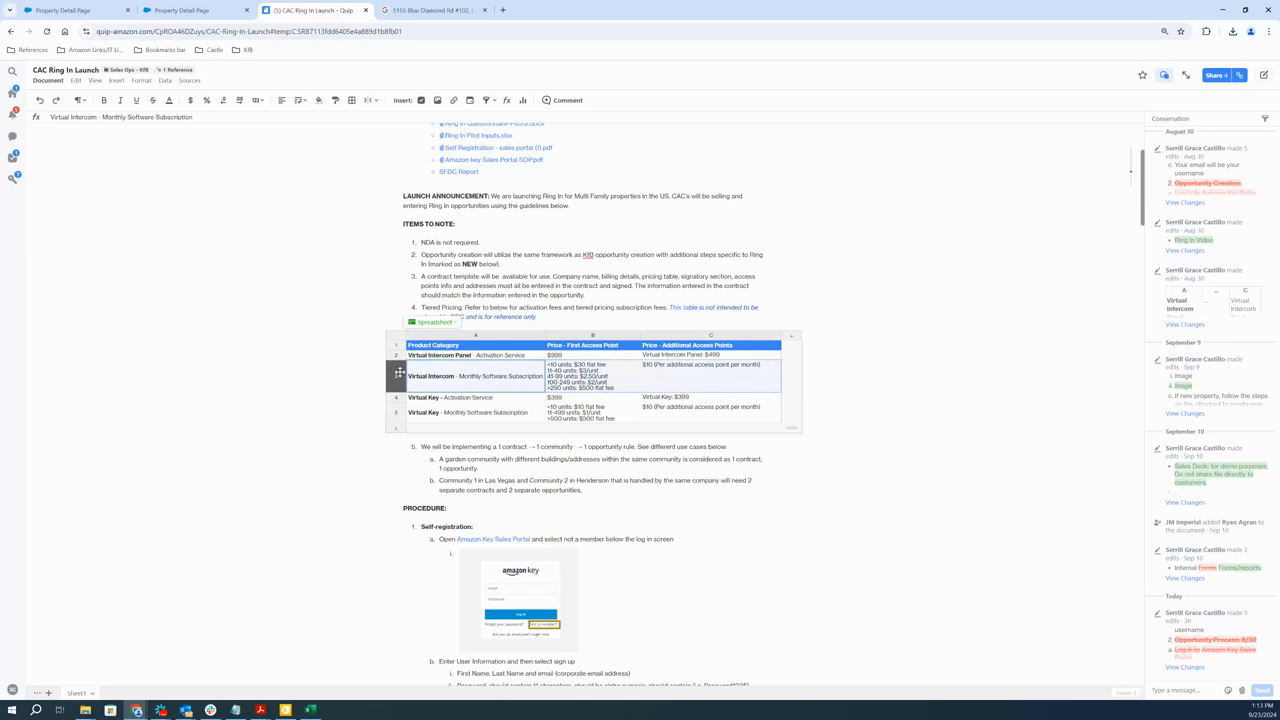
click(598, 387)
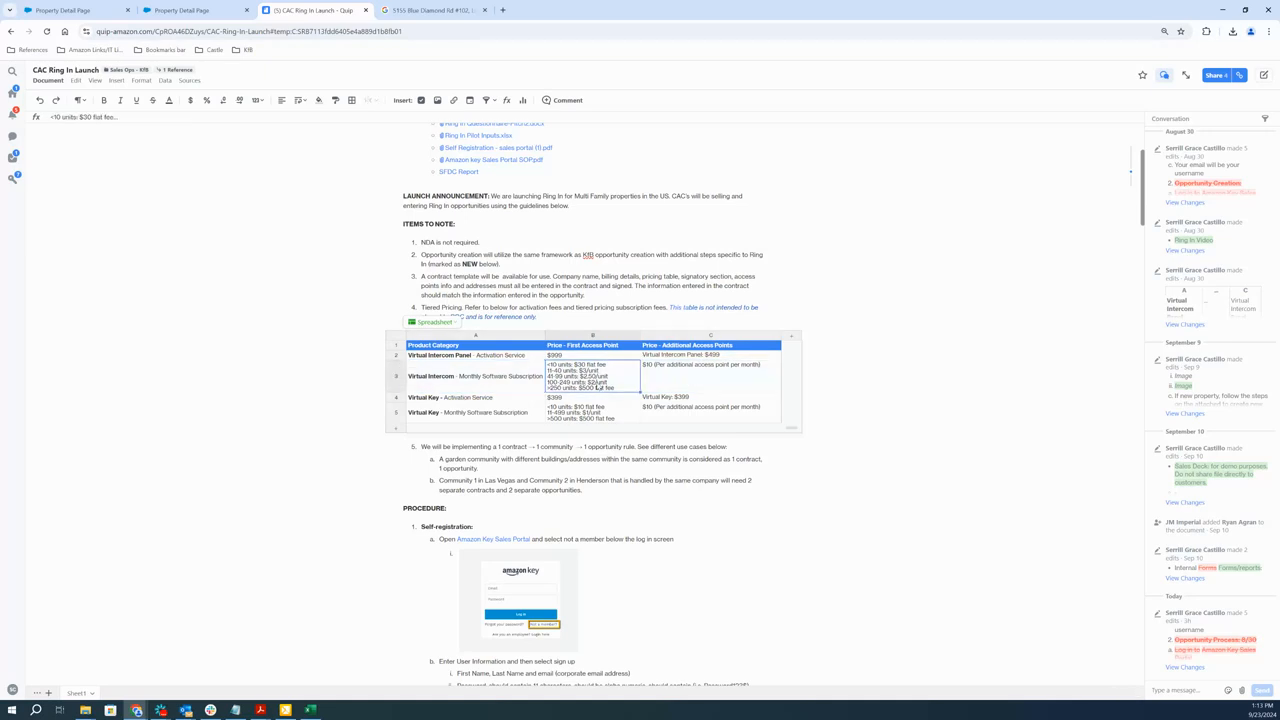
Return to the new property's page, cancel the open Ring In Commercial Agreement, and examine its unit count and Ring In Section in Property Details
click(180, 10)
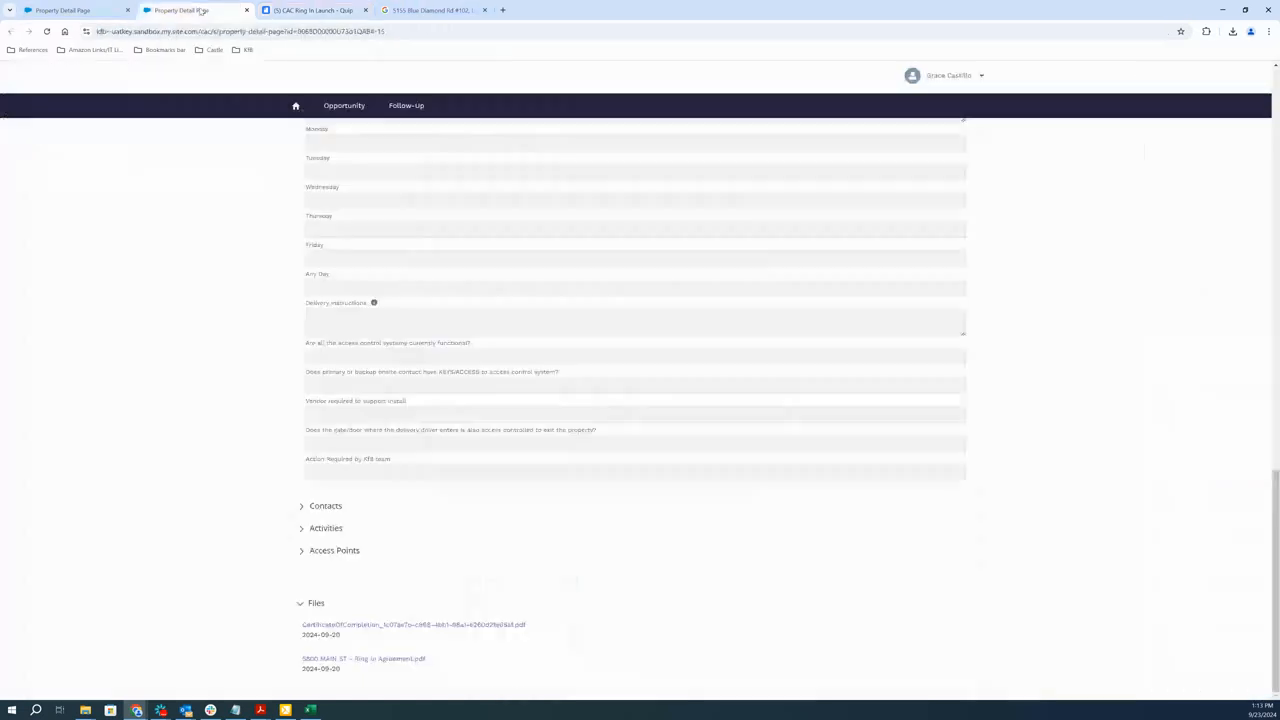
click(40, 6)
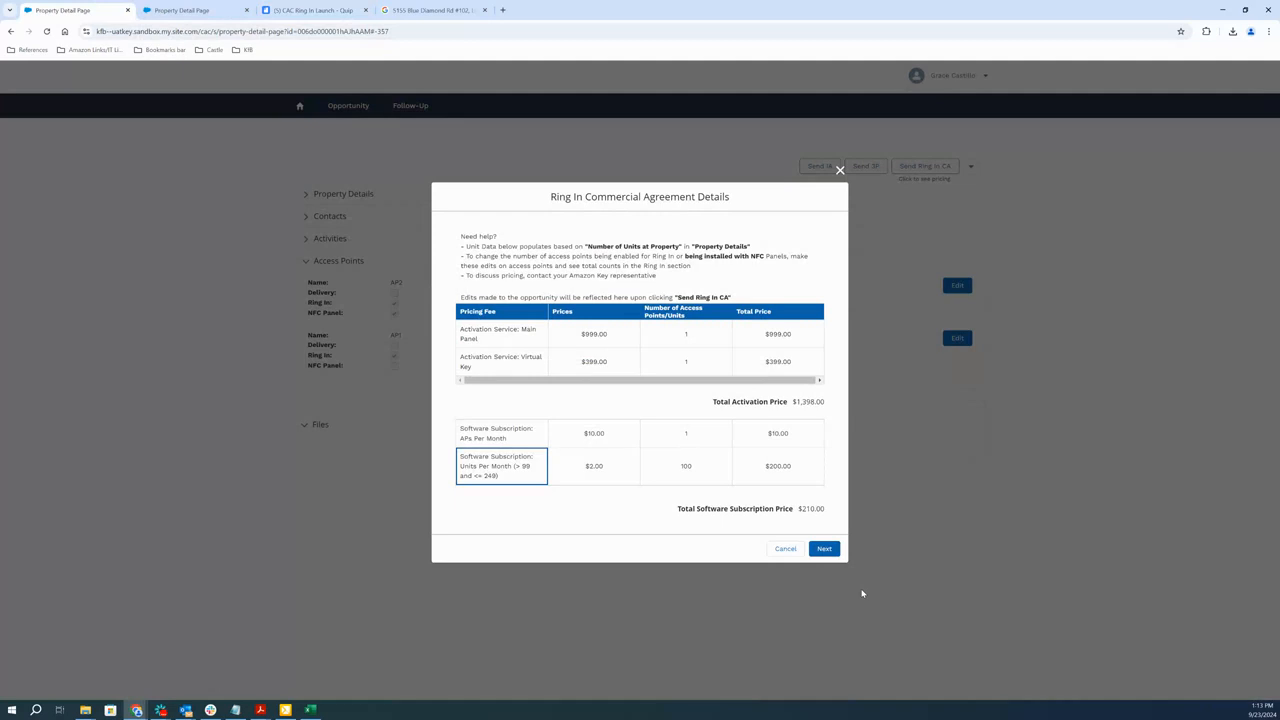
click(780, 550)
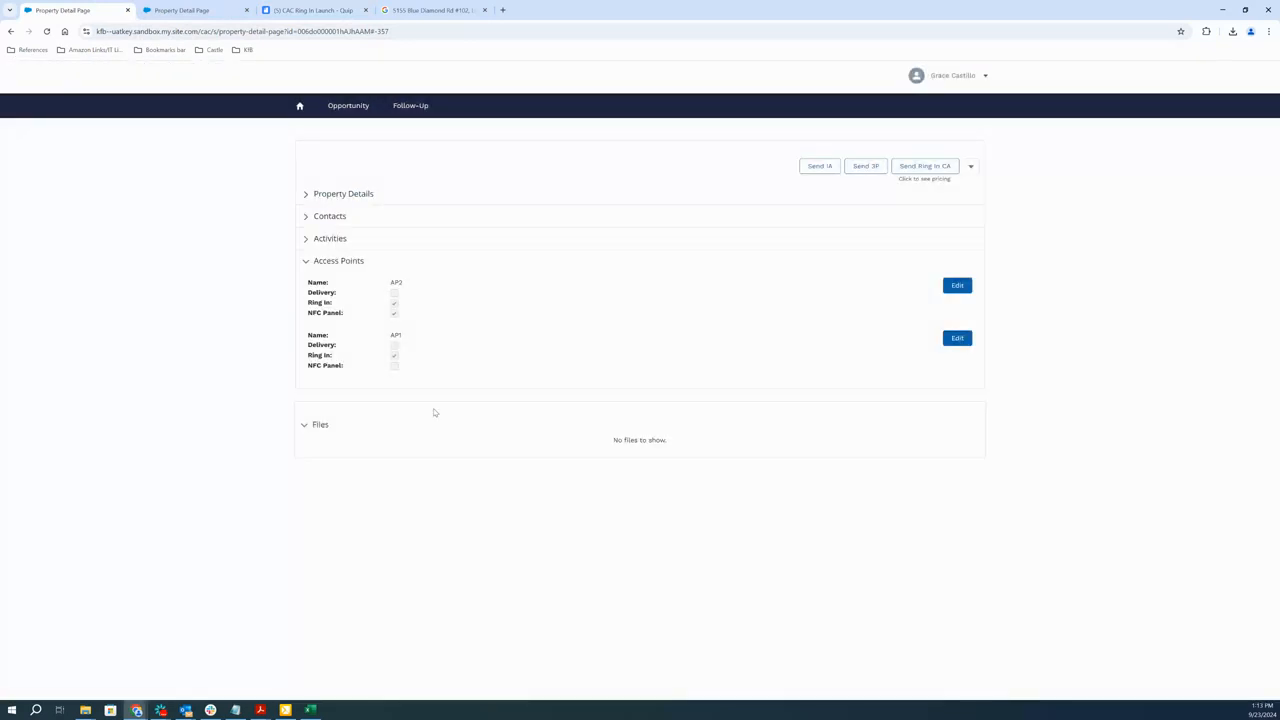
click(305, 194)
scroll(456, 518, down, 5)
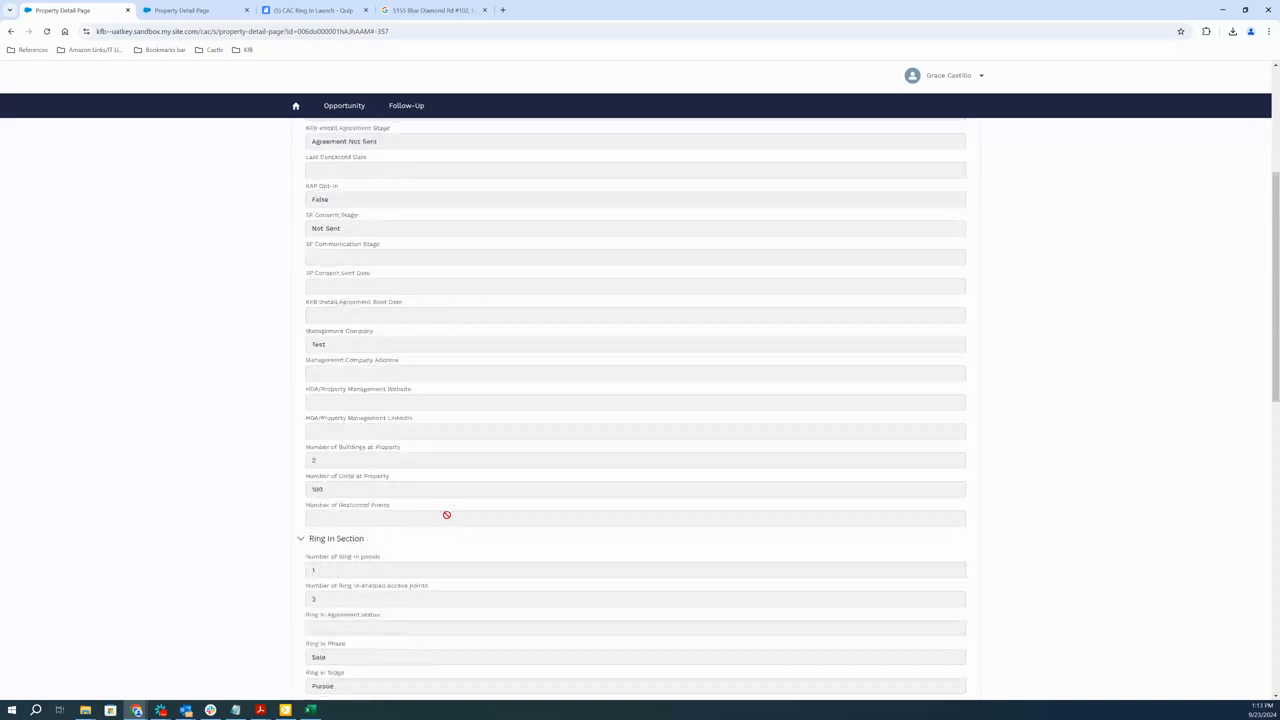
scroll(446, 512, down, 1)
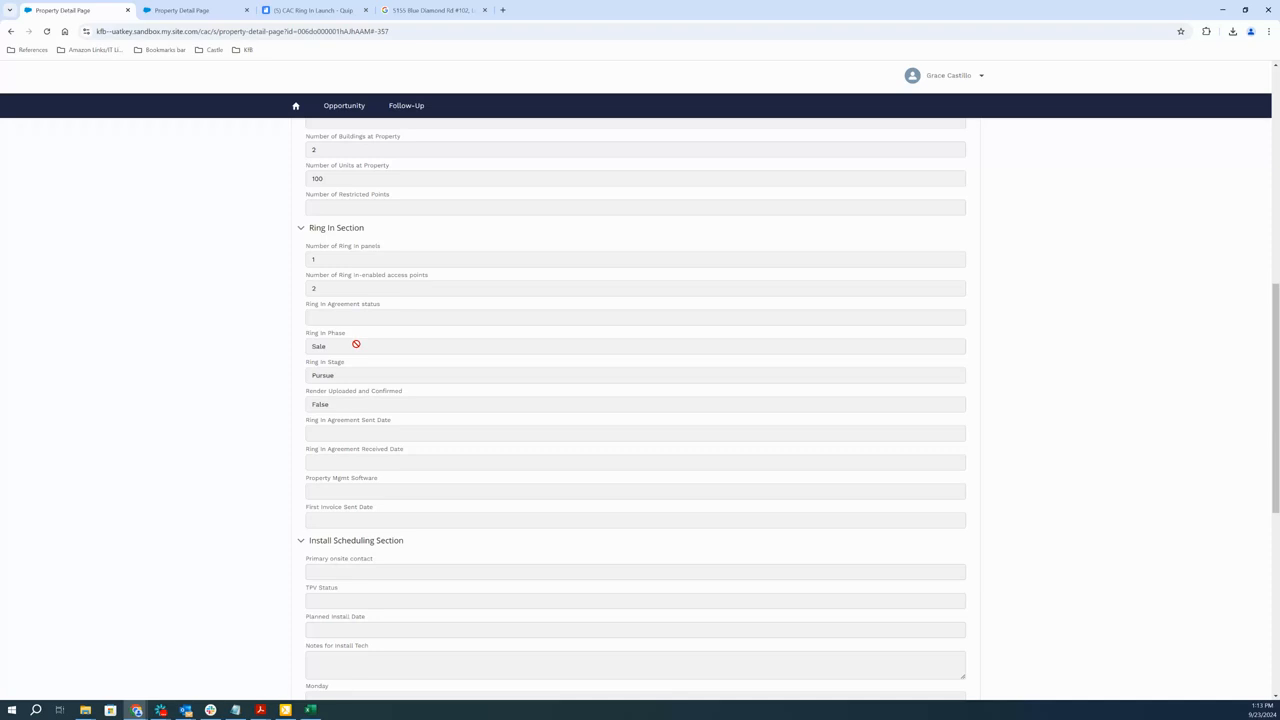
scroll(720, 411, up, 10)
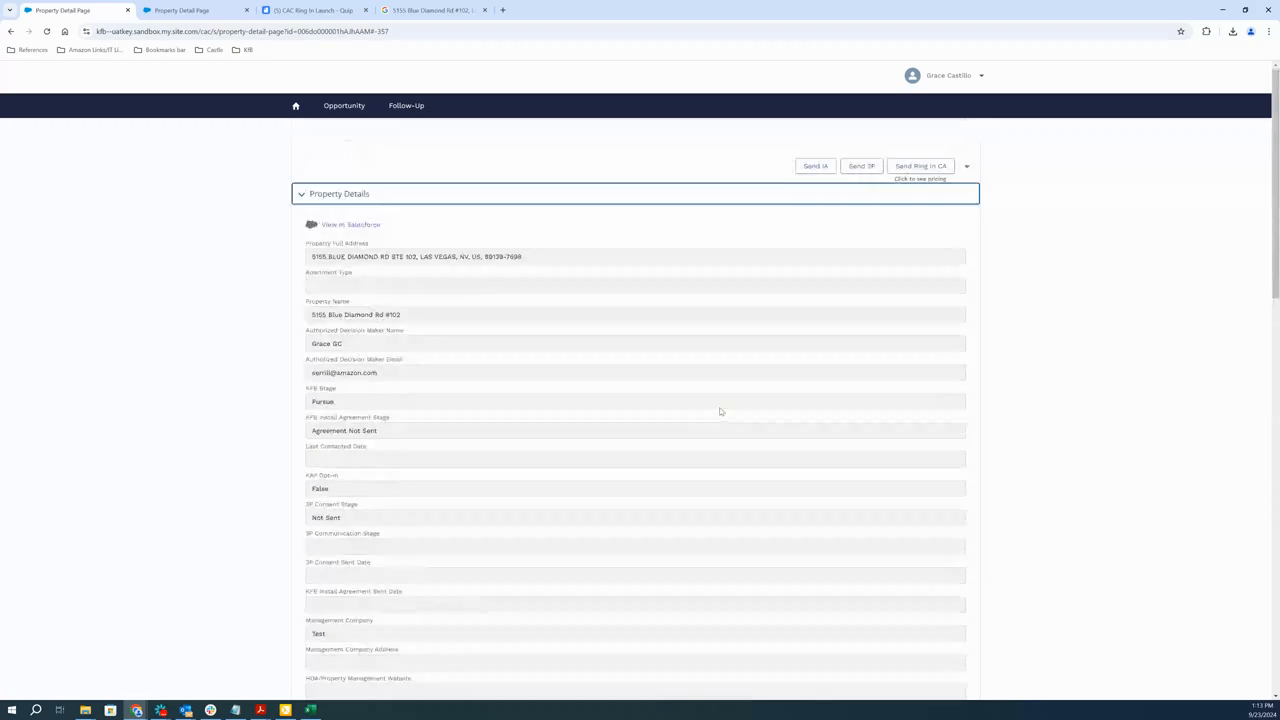
Send the Ring In Commercial Agreement after confirming the Authorized Decision Maker and verifying the listed property
click(921, 168)
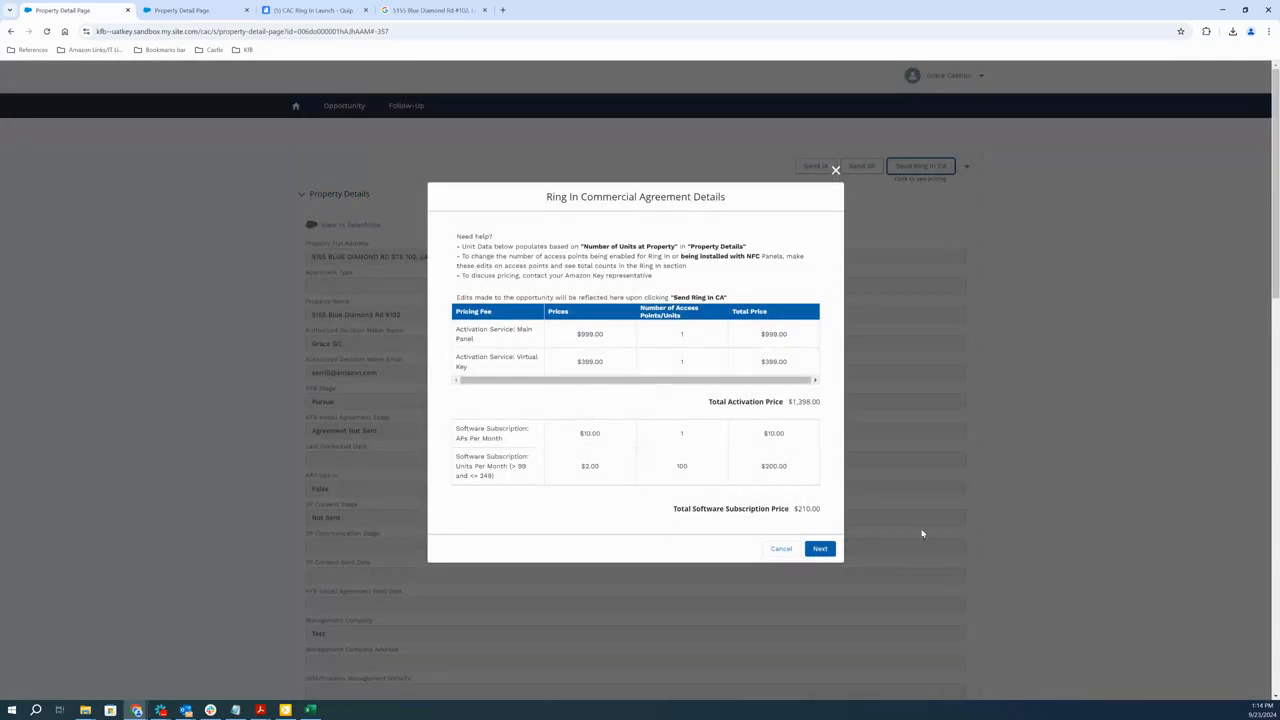
click(819, 550)
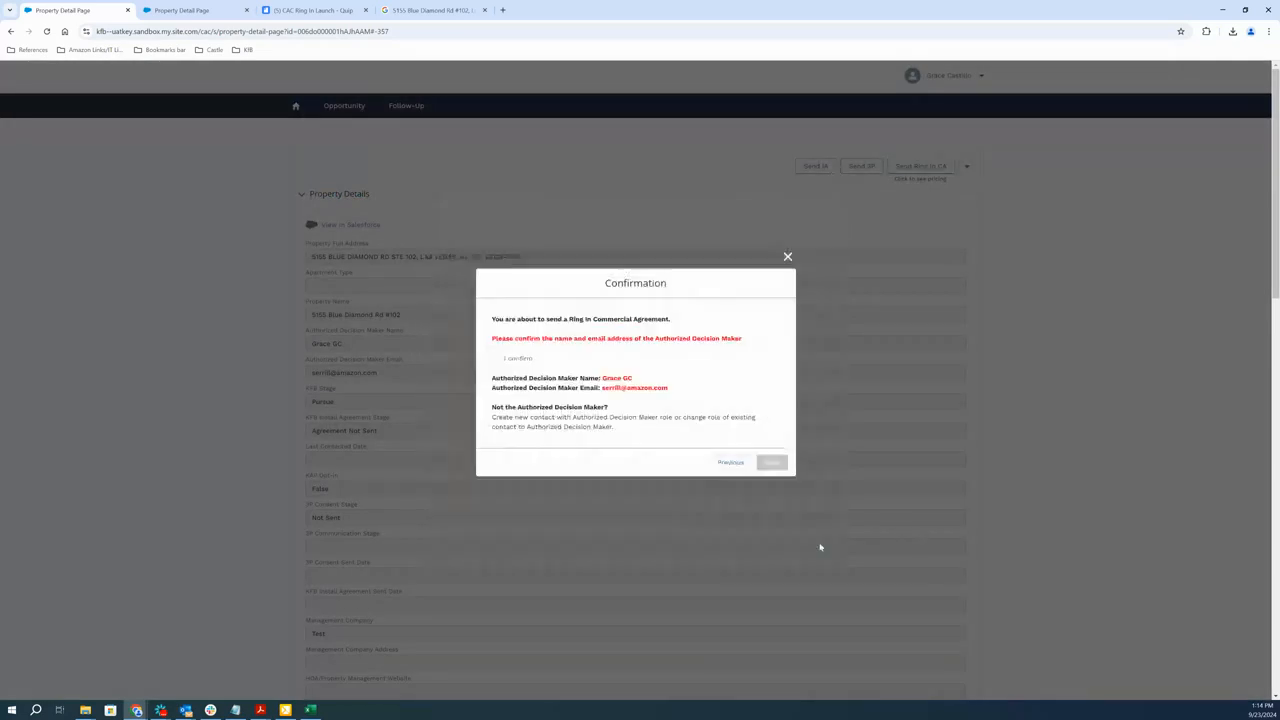
click(505, 360)
click(771, 462)
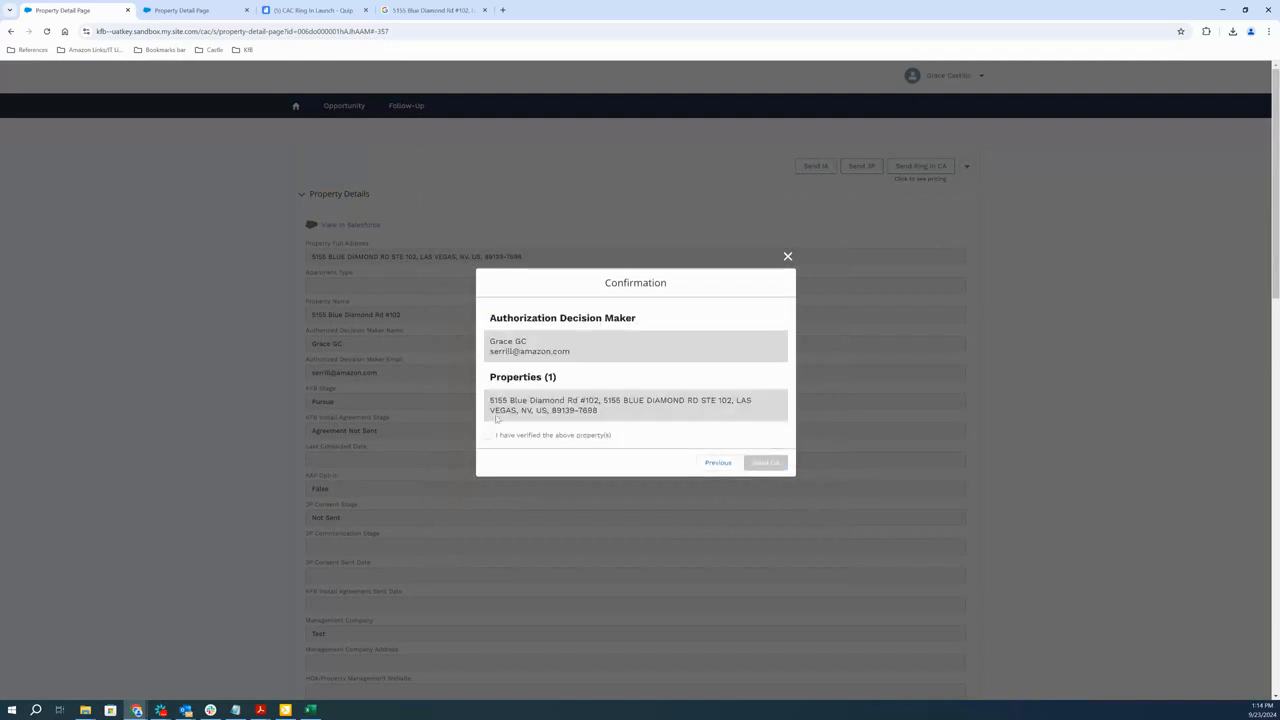
click(490, 437)
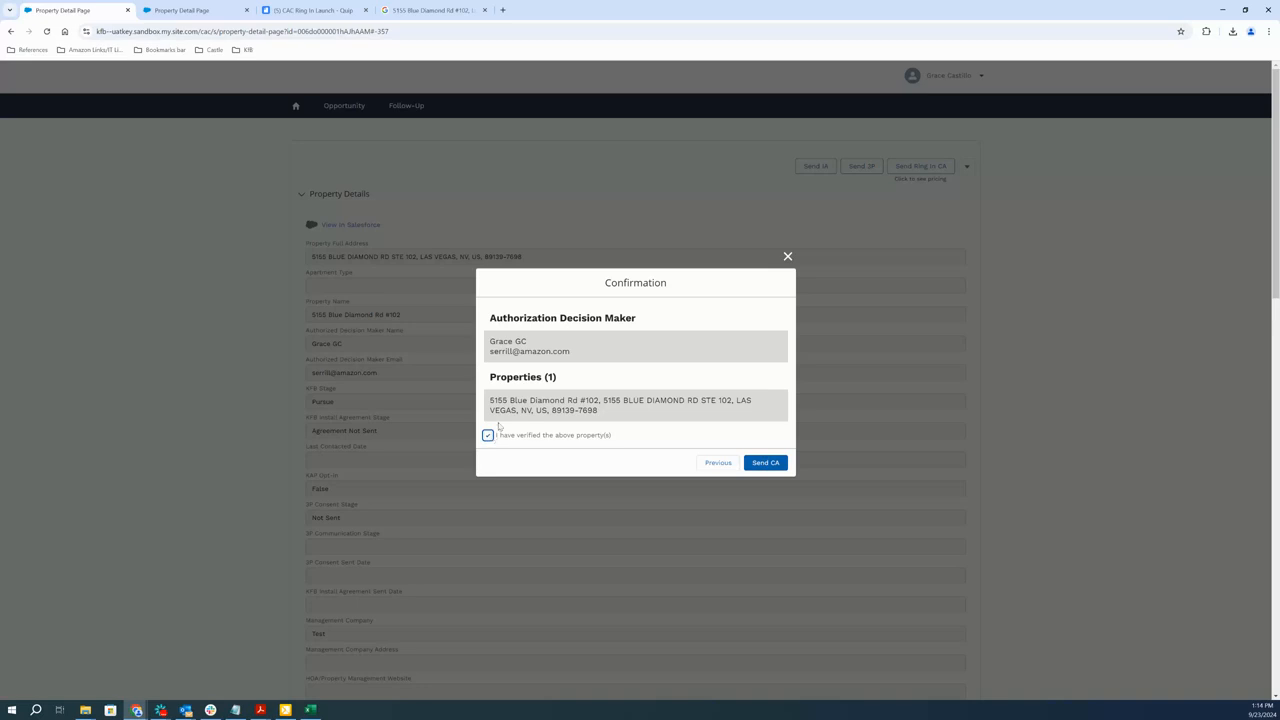
click(768, 463)
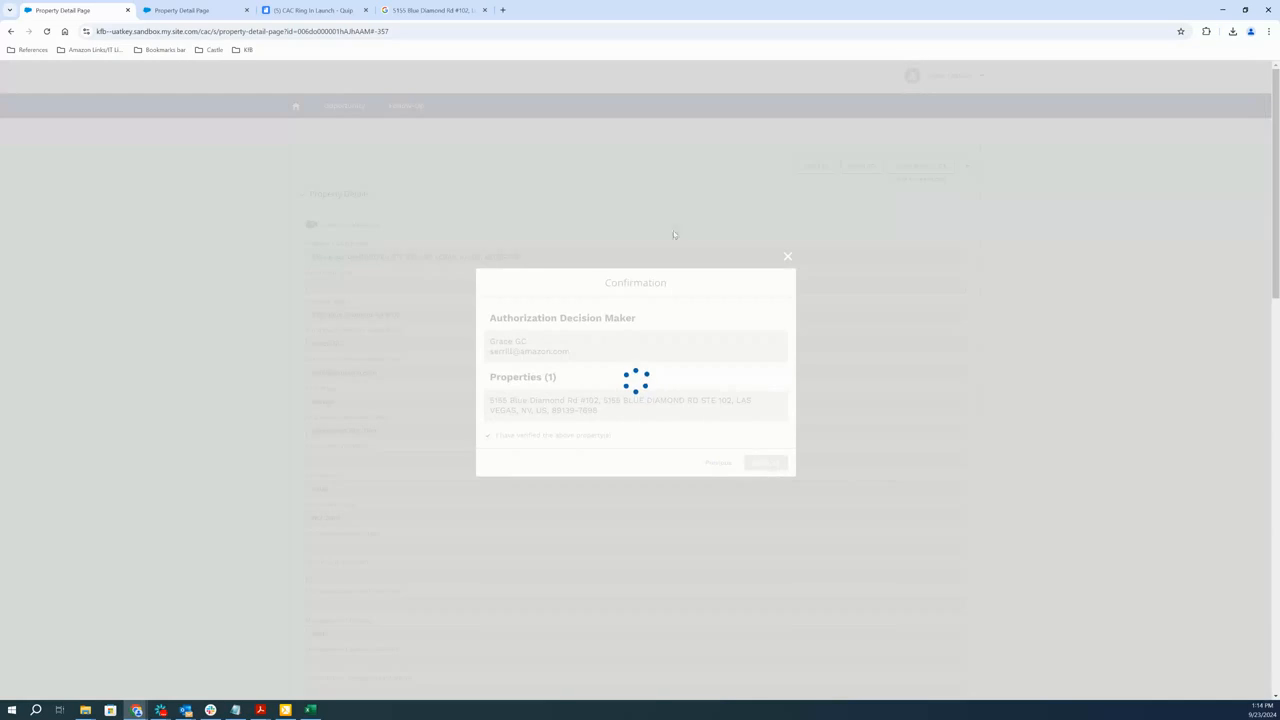
key(alt+Tab)
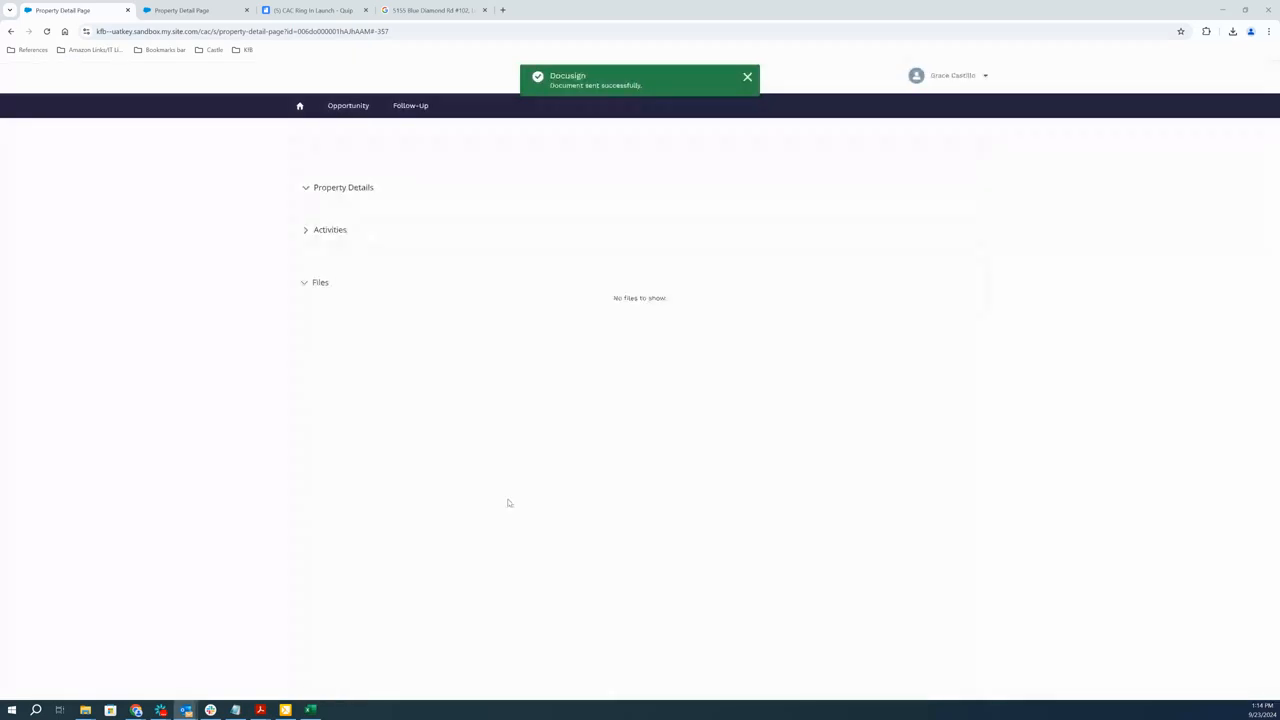
Examine the new property's Ring In Section for its agreement status, phase, stage and agreement sent date
scroll(375, 519, down, 2)
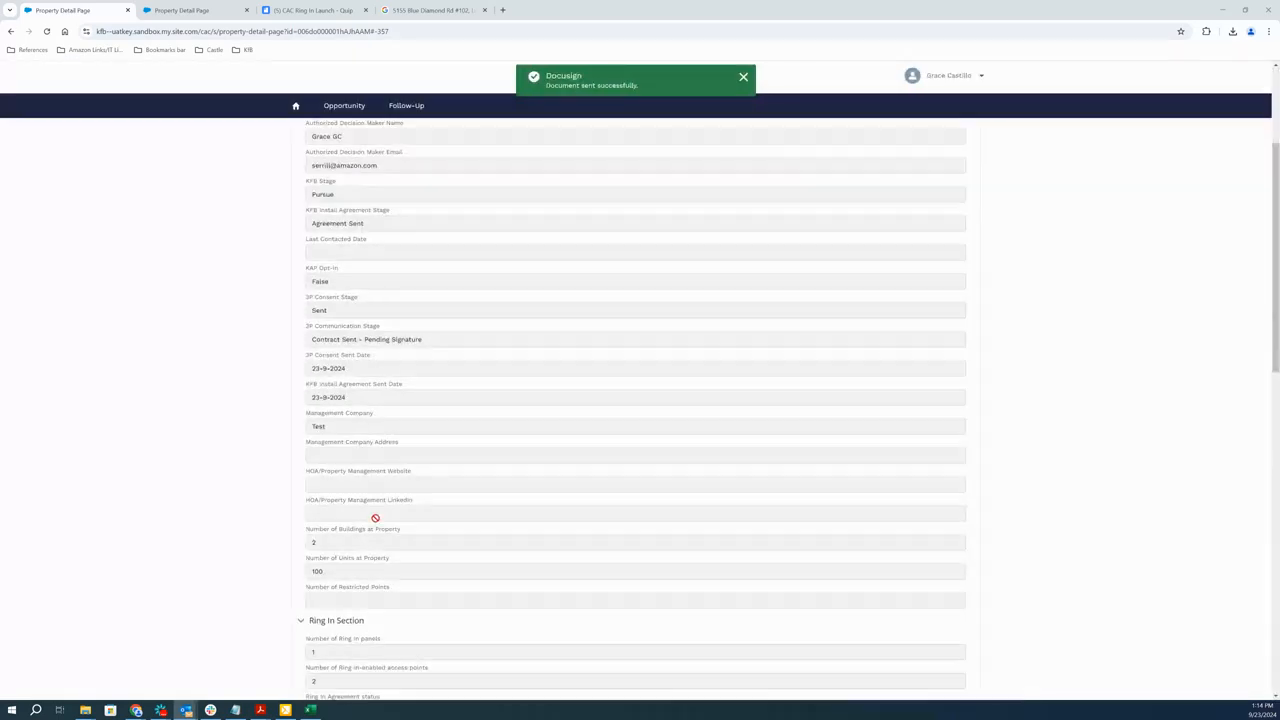
scroll(375, 519, down, 3)
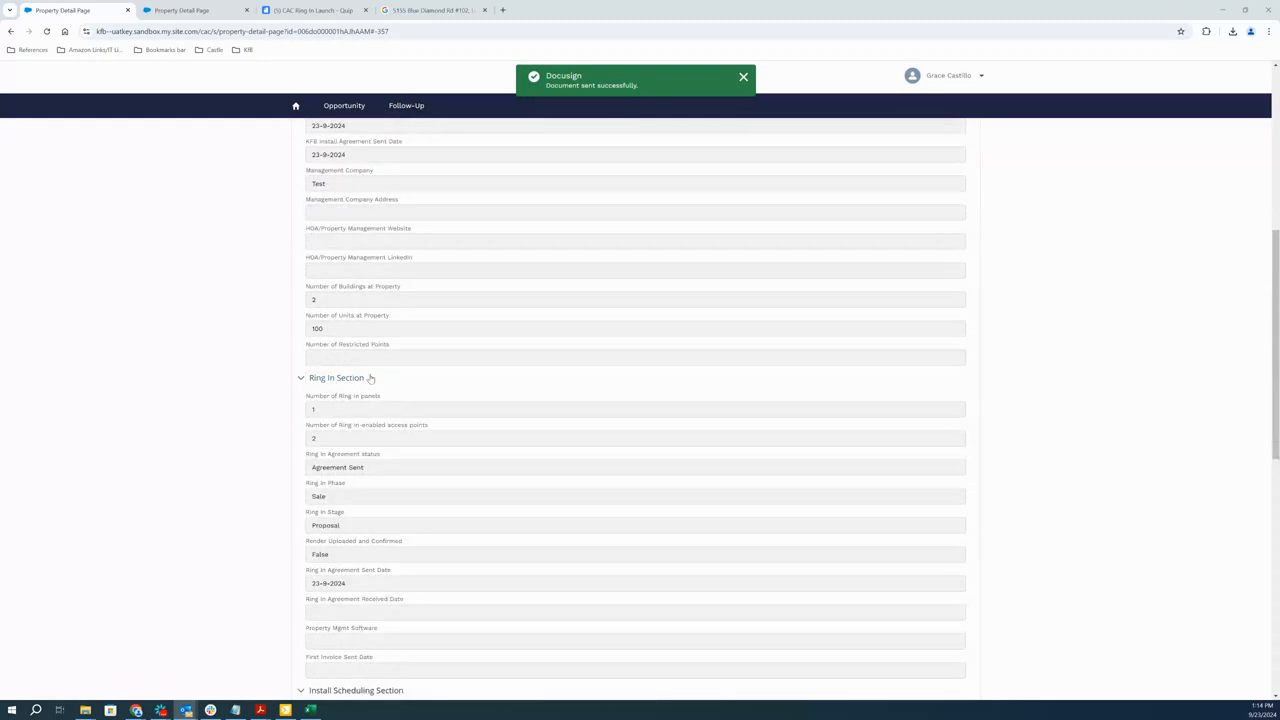
scroll(356, 608, down, 2)
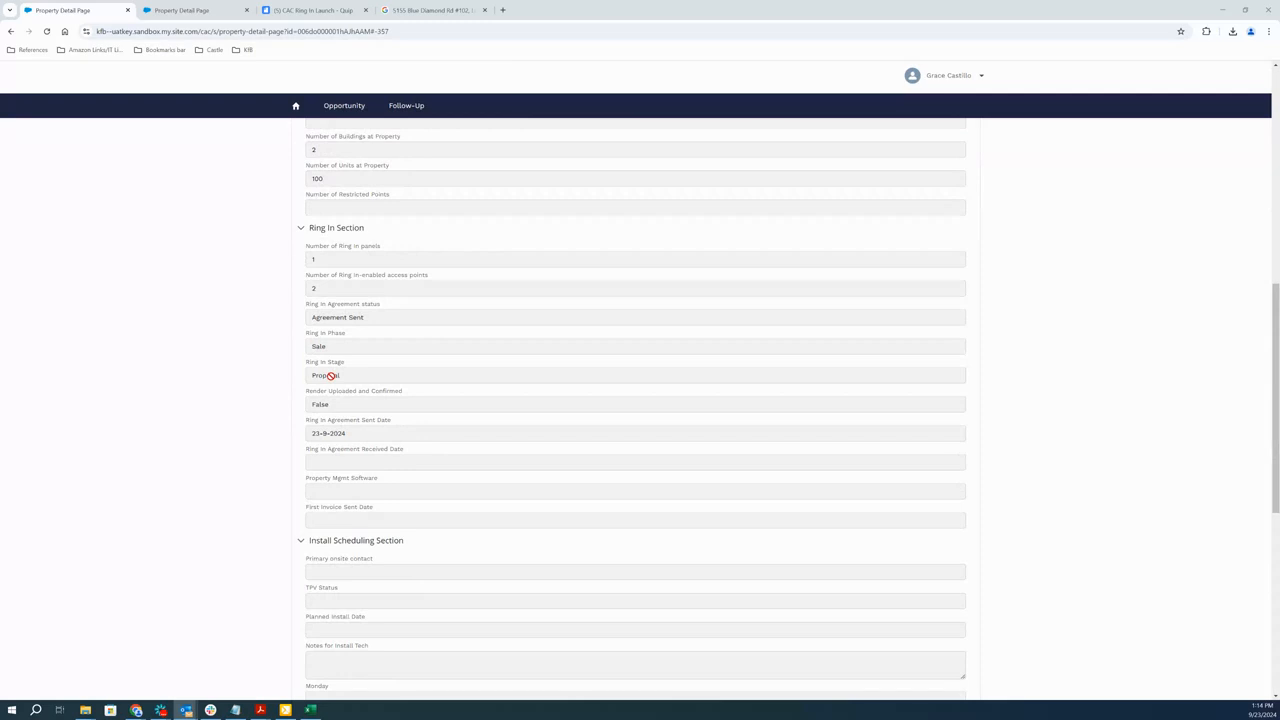
Switch to the Ring In Test 3 property page and examine its Ring In Section, Install Scheduling Section and agreement files
click(180, 10)
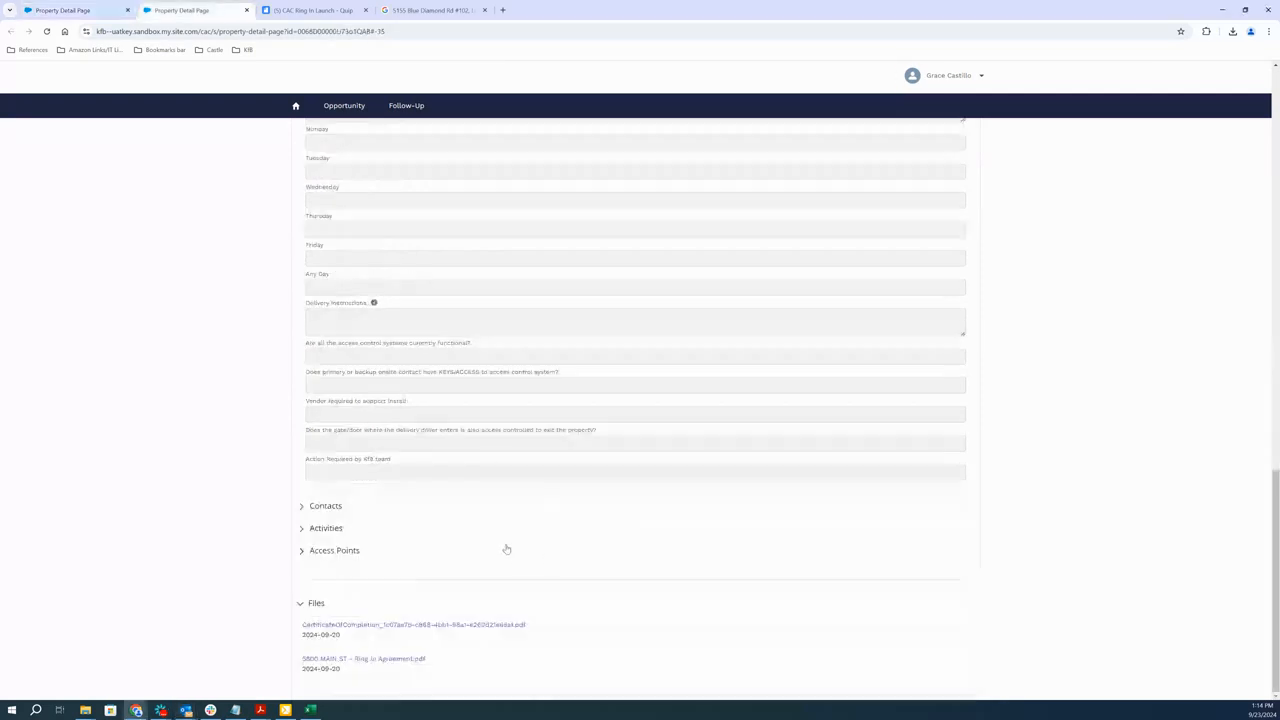
scroll(506, 549, up, 8)
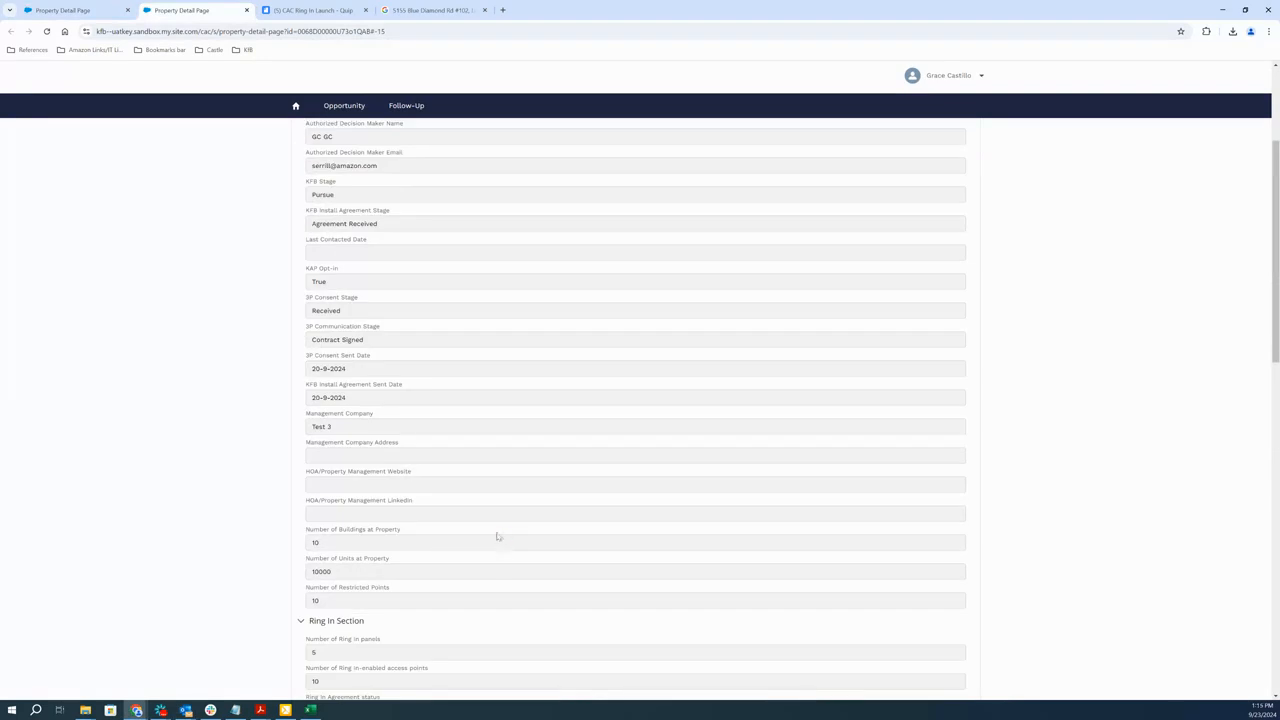
scroll(500, 540, down, 3)
scroll(496, 532, down, 1)
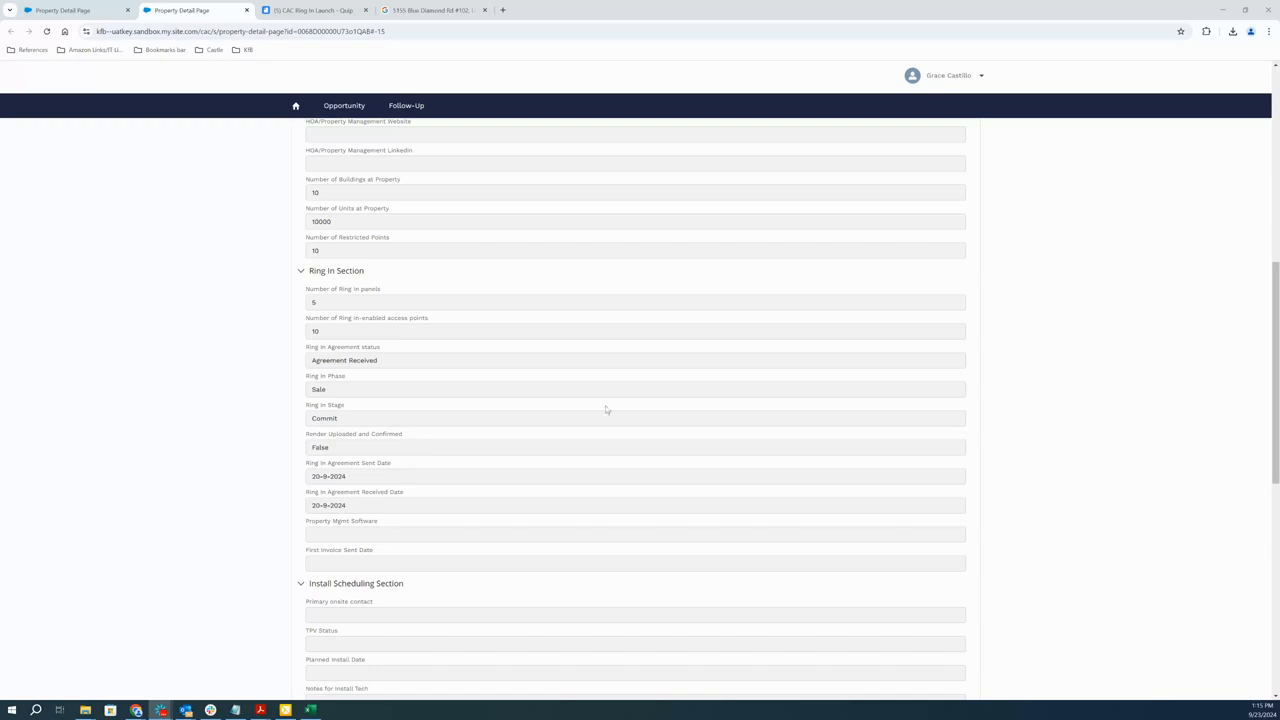
scroll(509, 515, down, 2)
scroll(507, 518, down, 6)
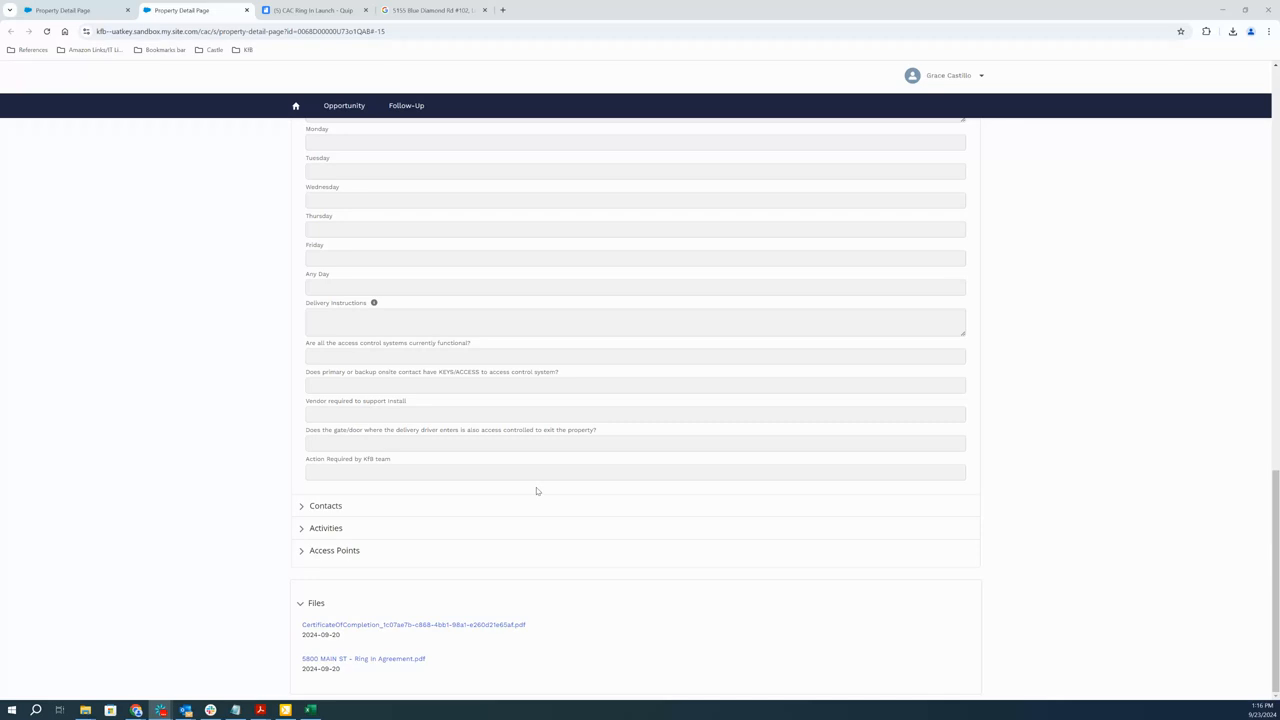
Review the Ring In Test 3 property's details from the agreement and consent stages through Ring In and install scheduling to the Files section
scroll(536, 491, up, 15)
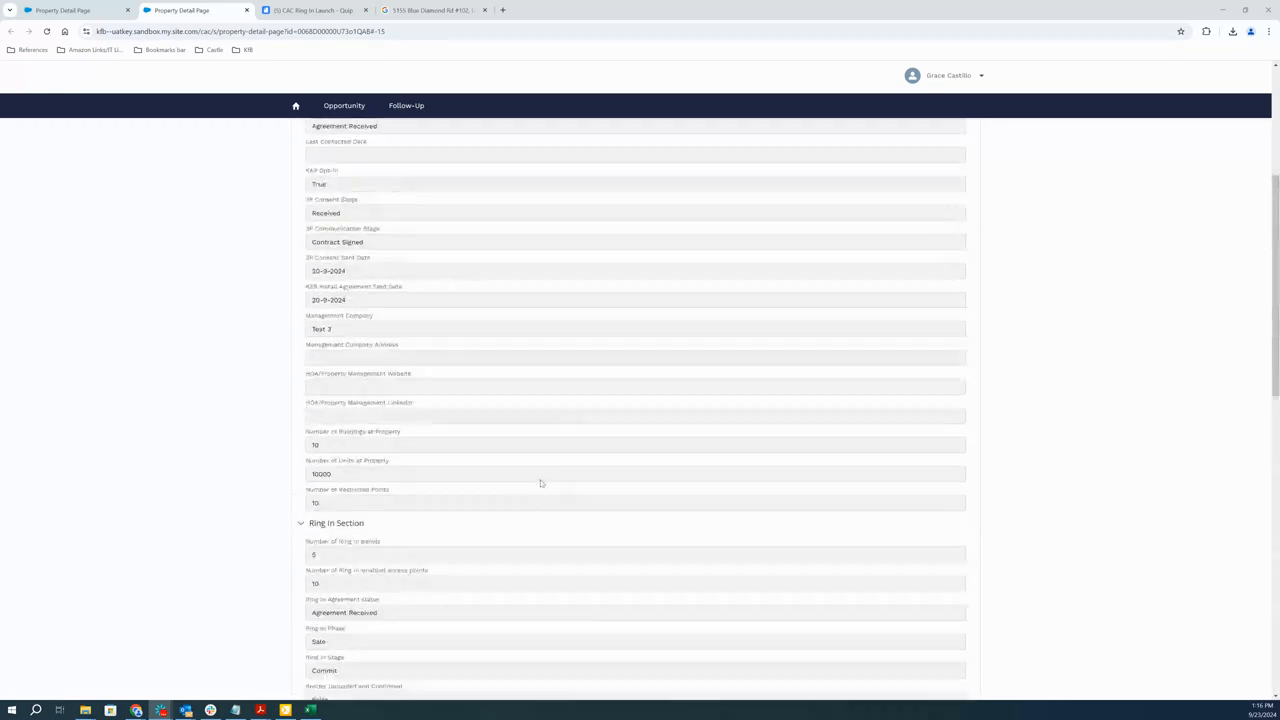
scroll(541, 477, up, 2)
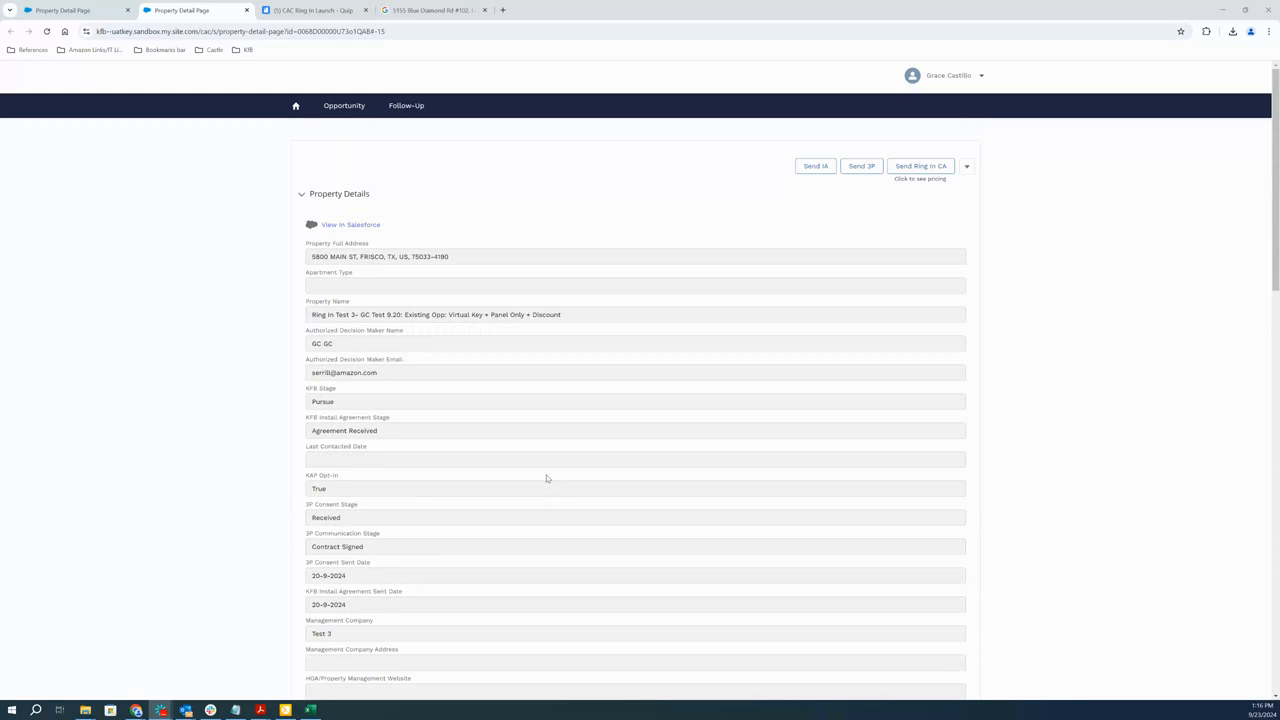
scroll(546, 478, down, 4)
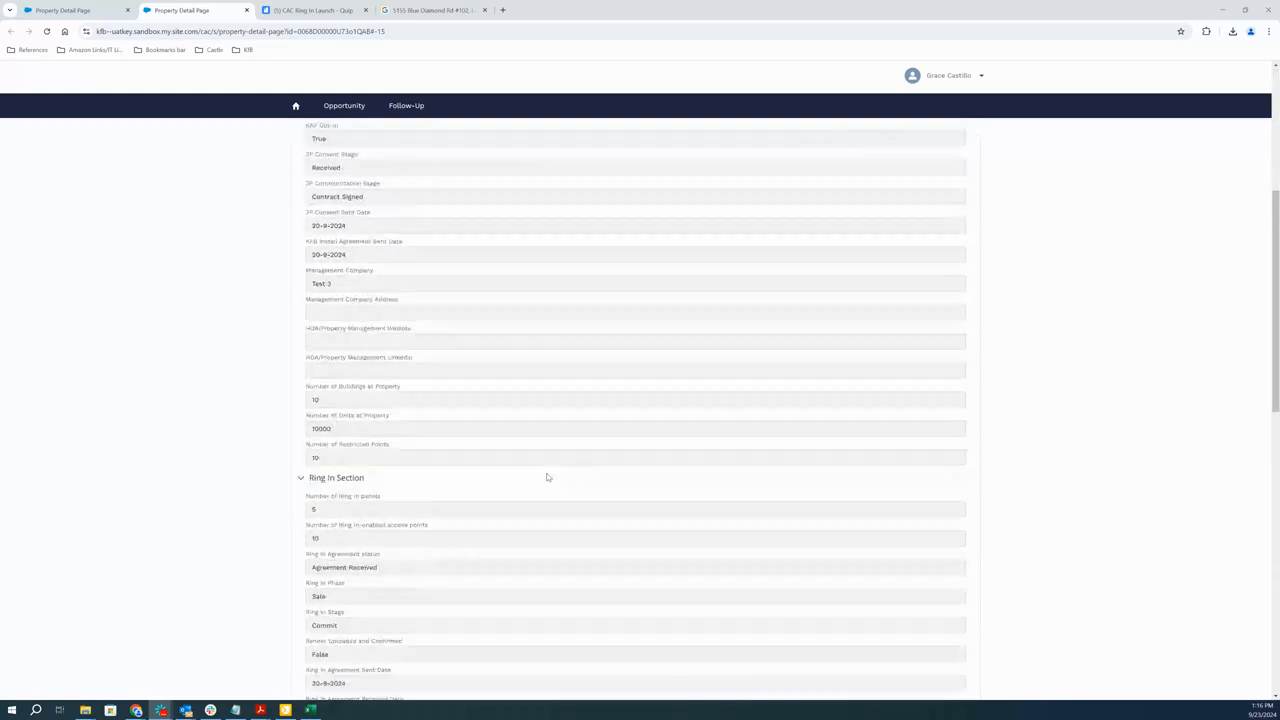
scroll(546, 477, down, 4)
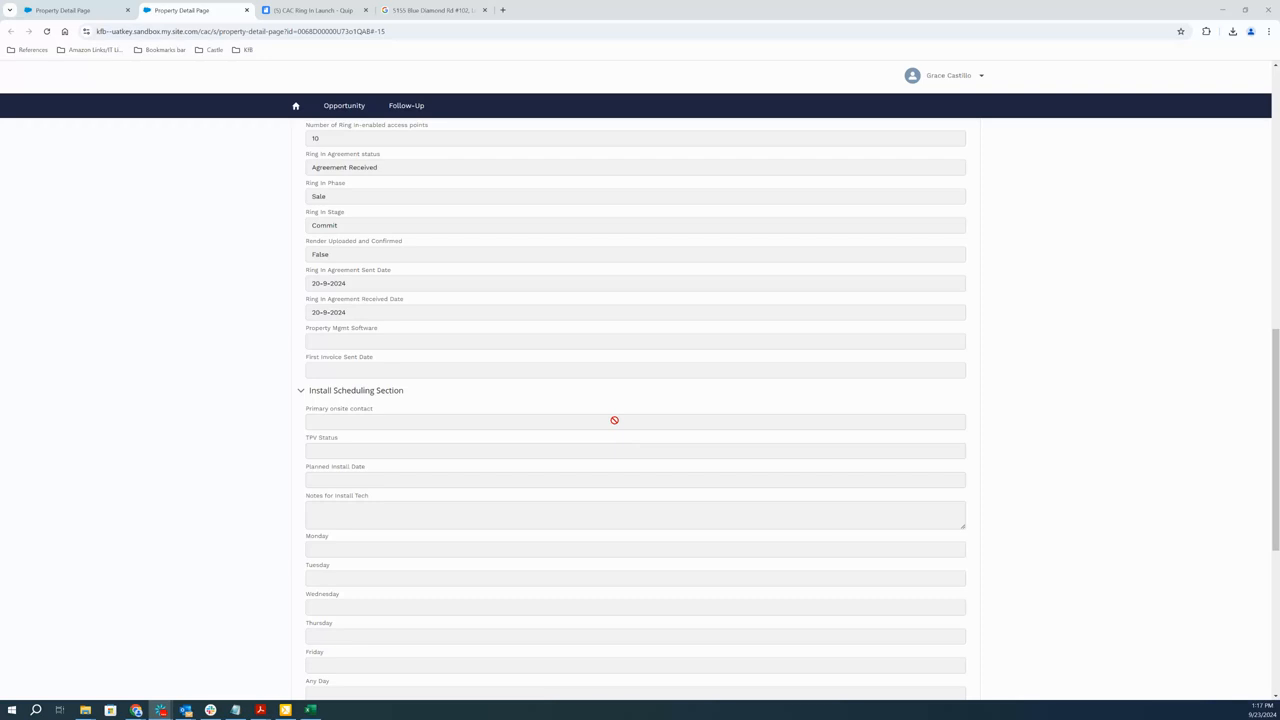
scroll(614, 420, down, 5)
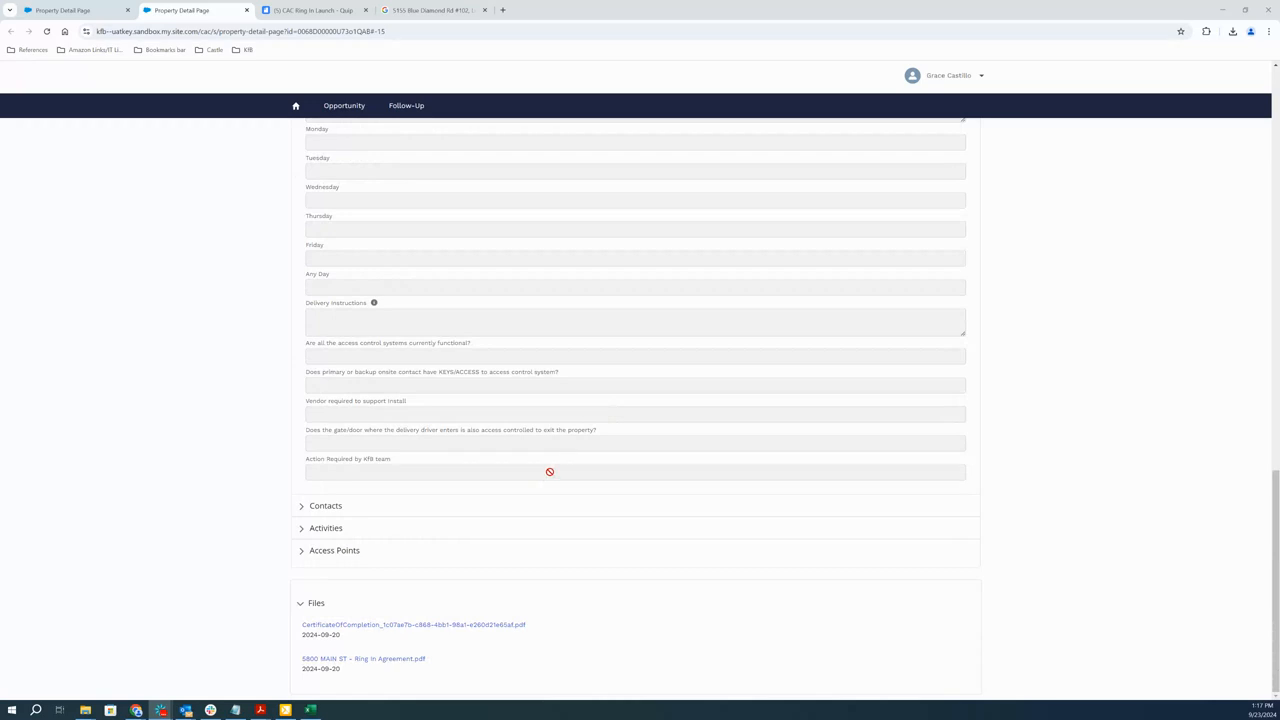
scroll(424, 446, up, 1)
scroll(424, 446, up, 5)
scroll(426, 449, down, 6)
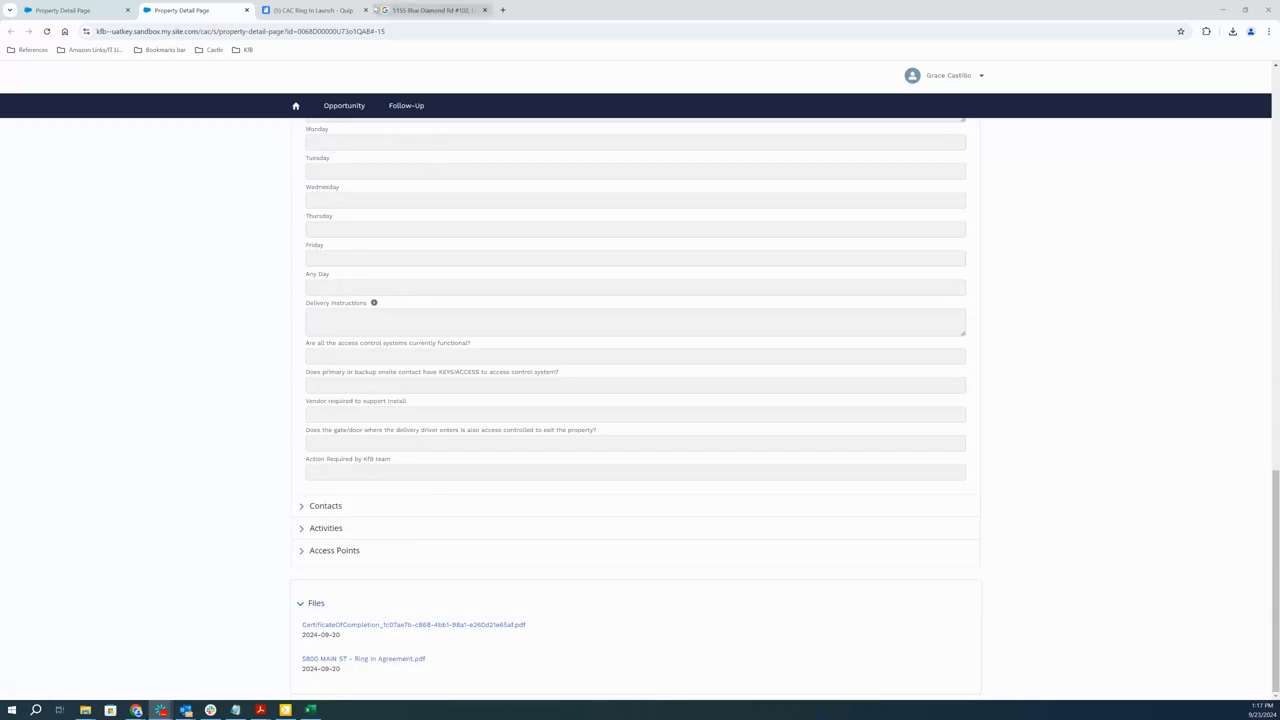
Switch to the CAC Ring In Launch document and examine the post-signature steps and the customer hand-off email template
click(310, 11)
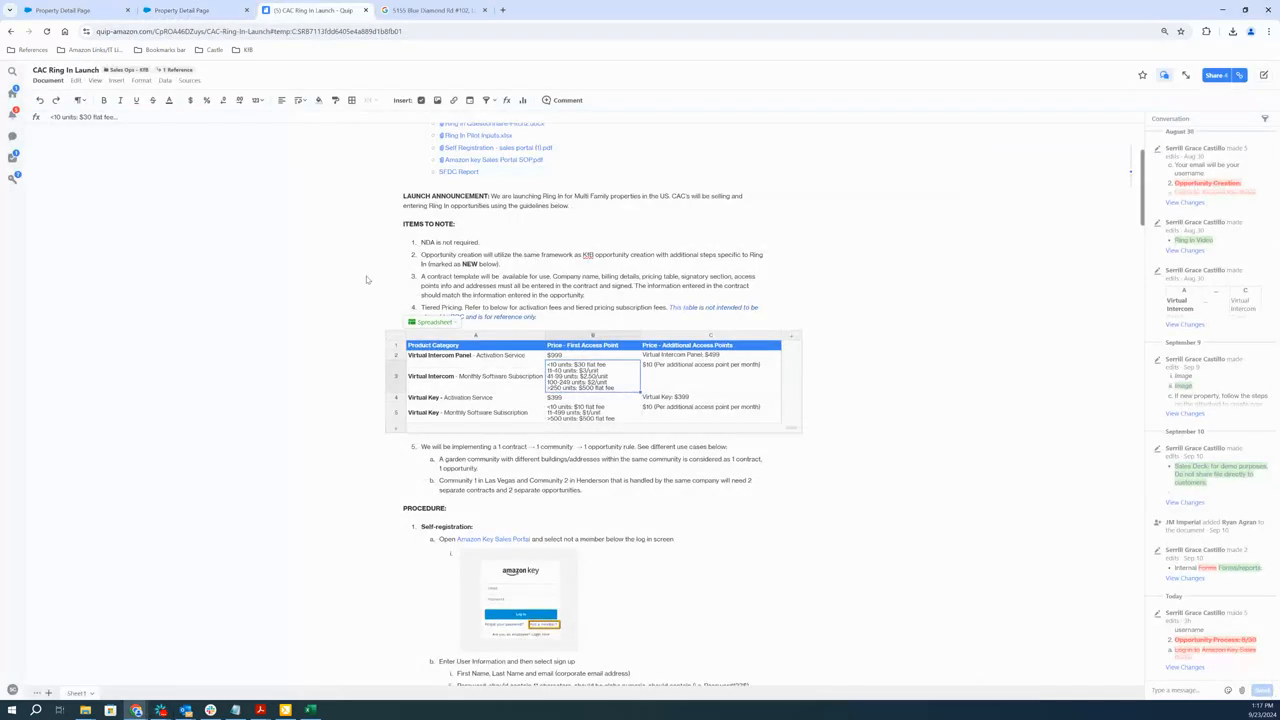
scroll(560, 561, down, 8)
scroll(560, 561, down, 6)
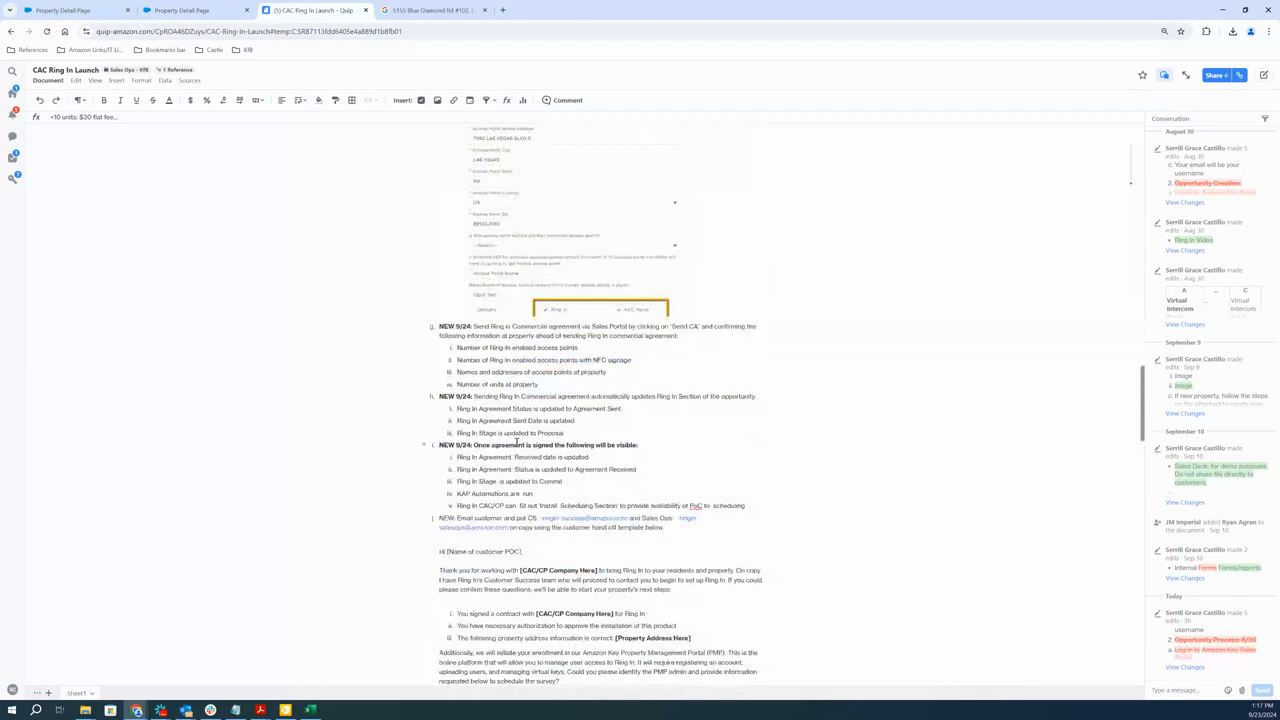
click(517, 443)
scroll(516, 440, down, 5)
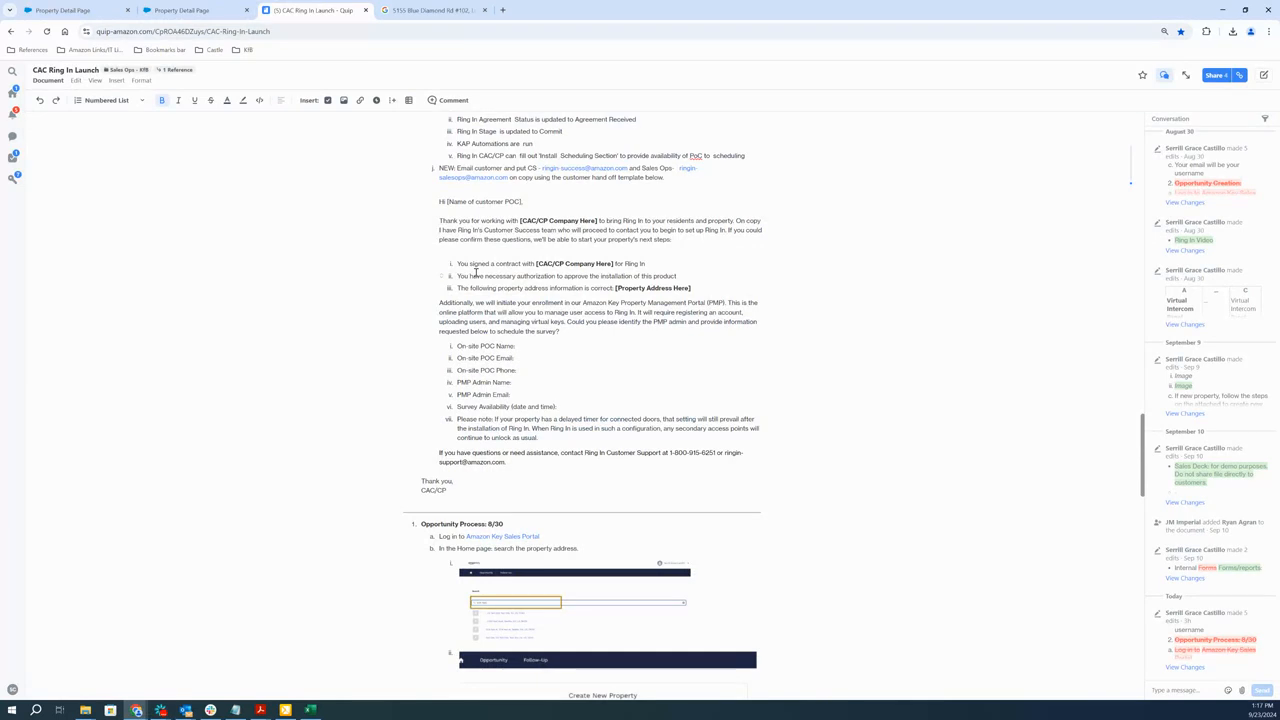
Examine the hand-off template's contract confirmation points, on-site POC and PMP admin fields, survey availability and delayed timer note
drag(441, 221, 526, 444)
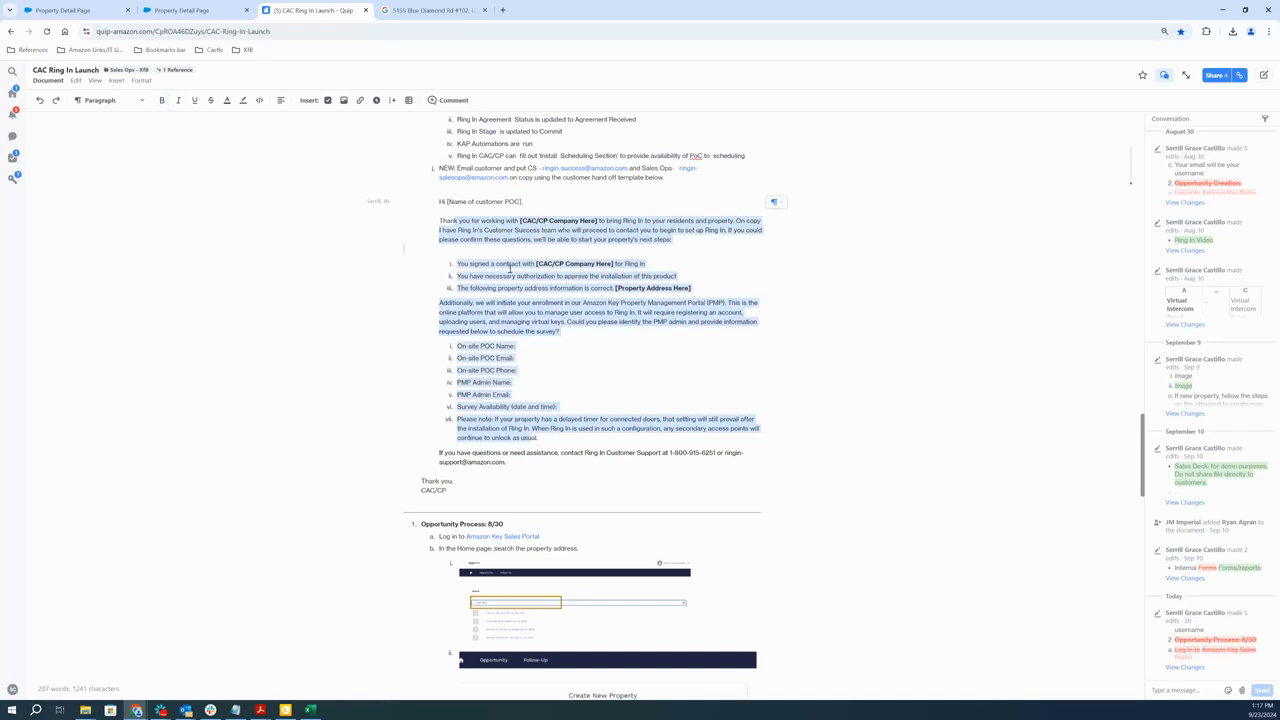
drag(473, 263, 667, 289)
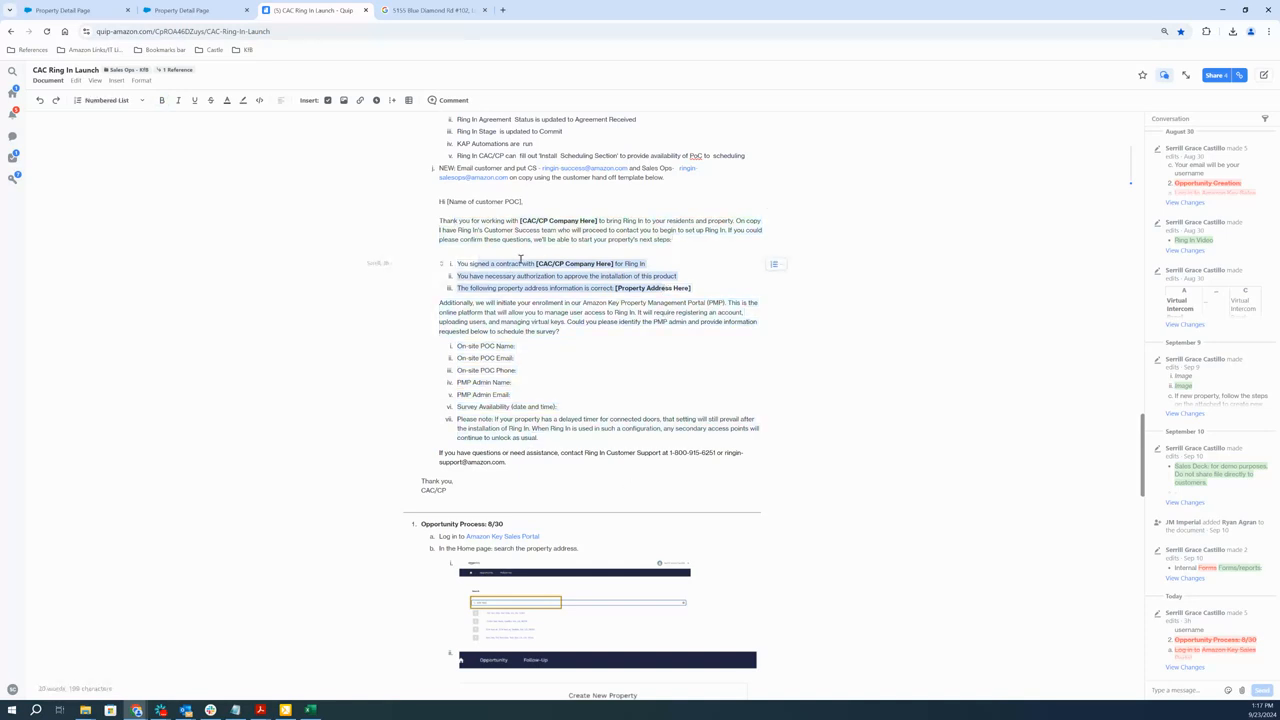
drag(476, 263, 691, 289)
drag(496, 346, 527, 380)
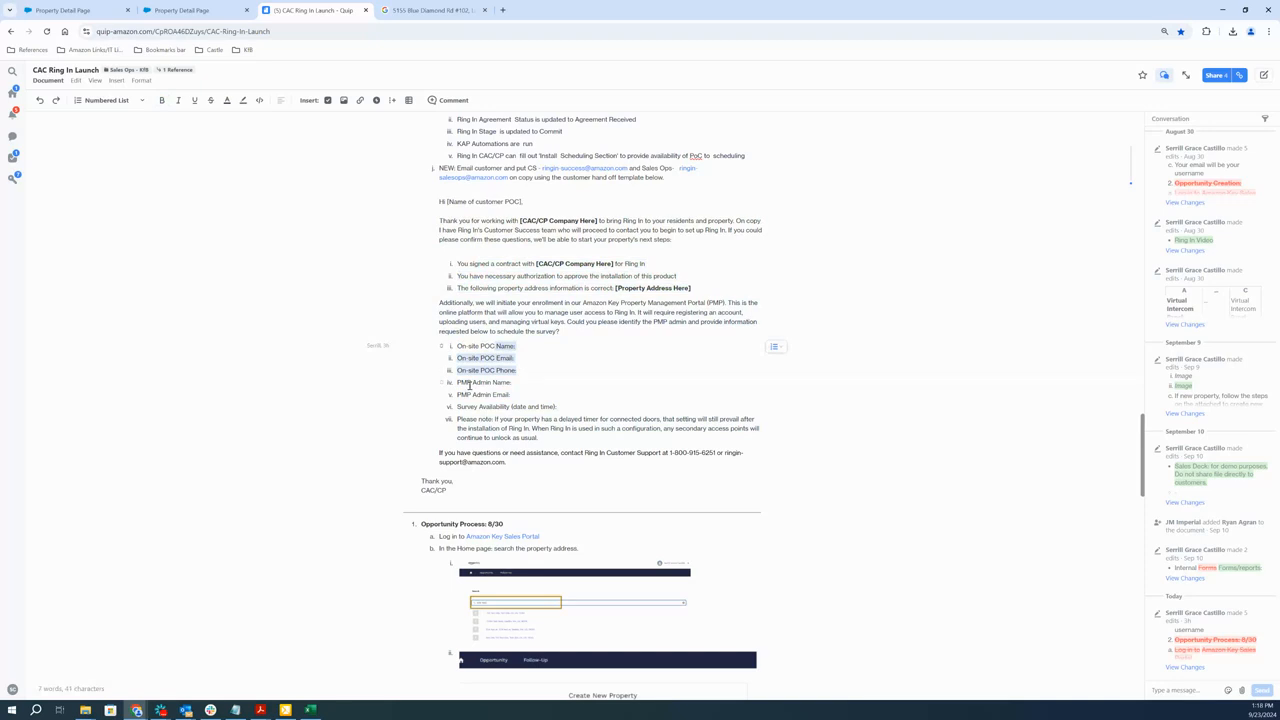
drag(460, 382, 527, 421)
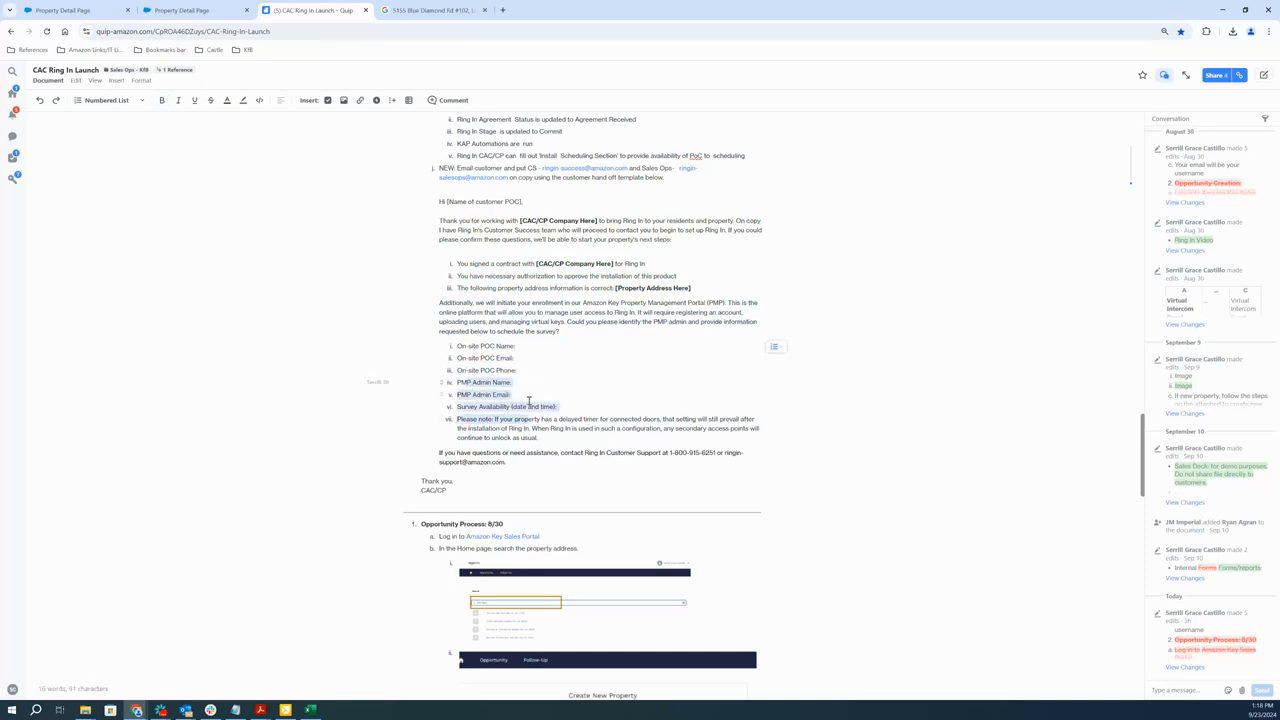
click(529, 401)
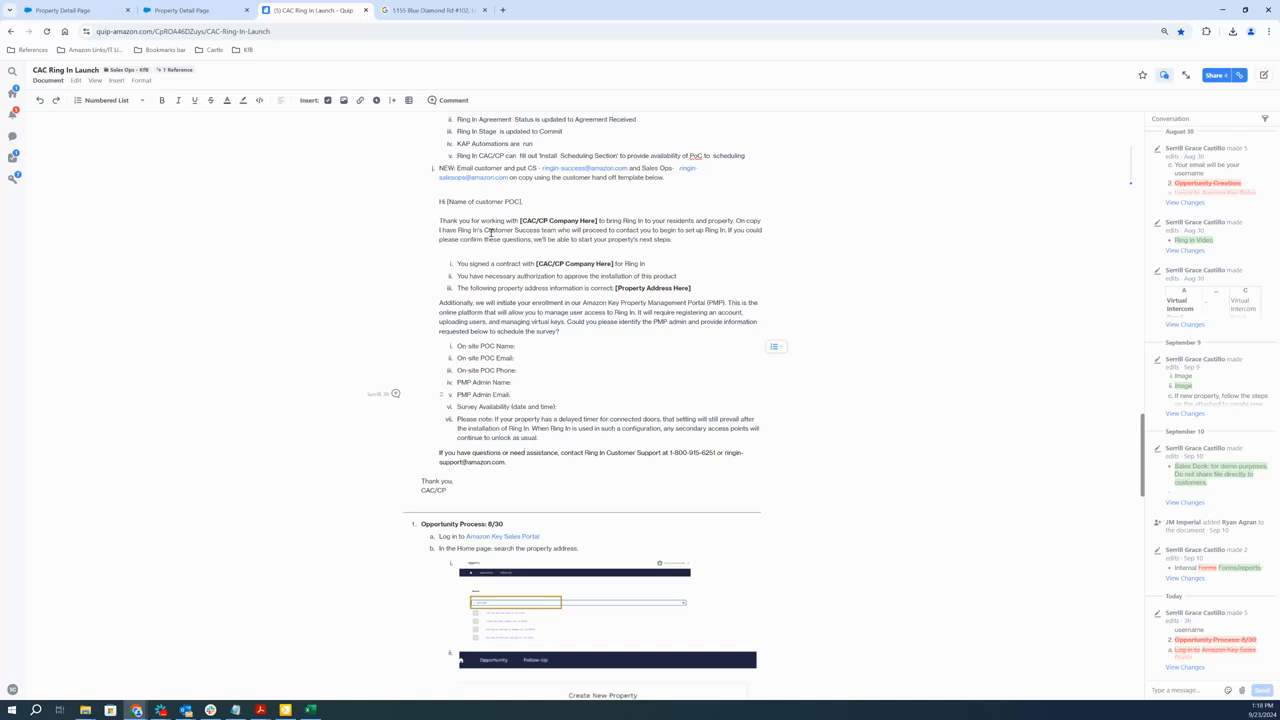
drag(485, 230, 555, 407)
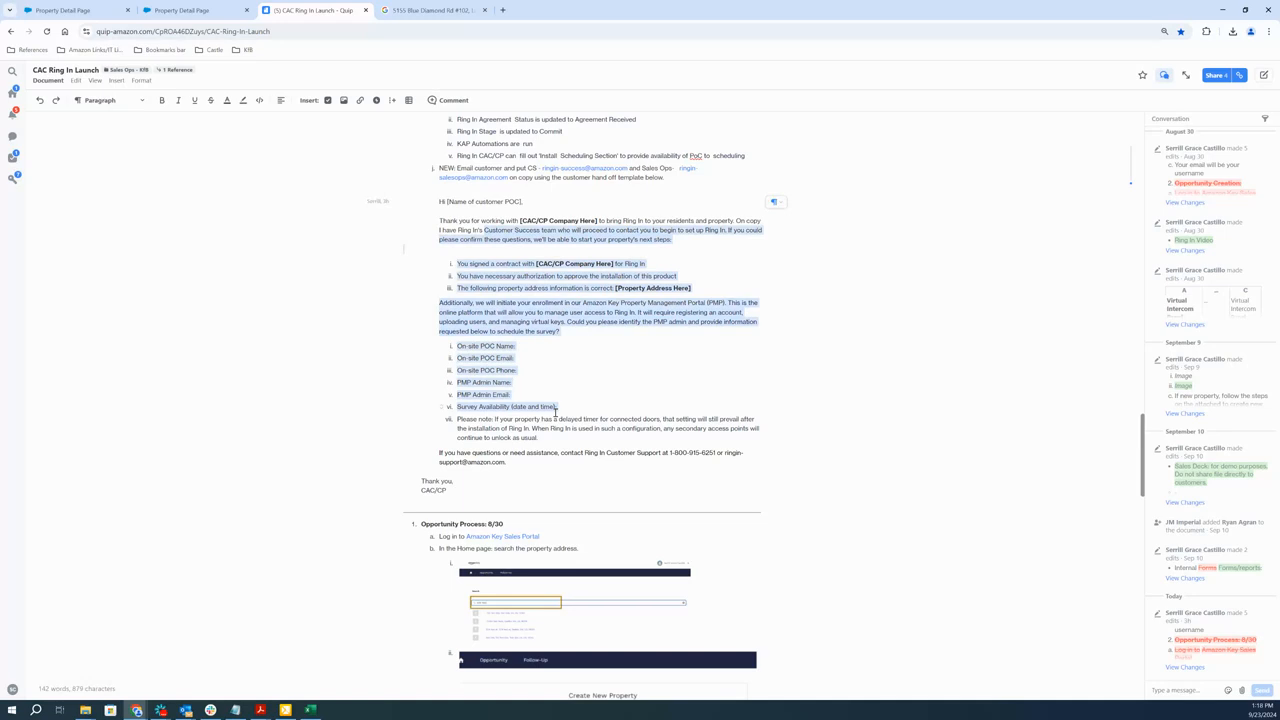
drag(495, 263, 580, 323)
drag(490, 358, 514, 398)
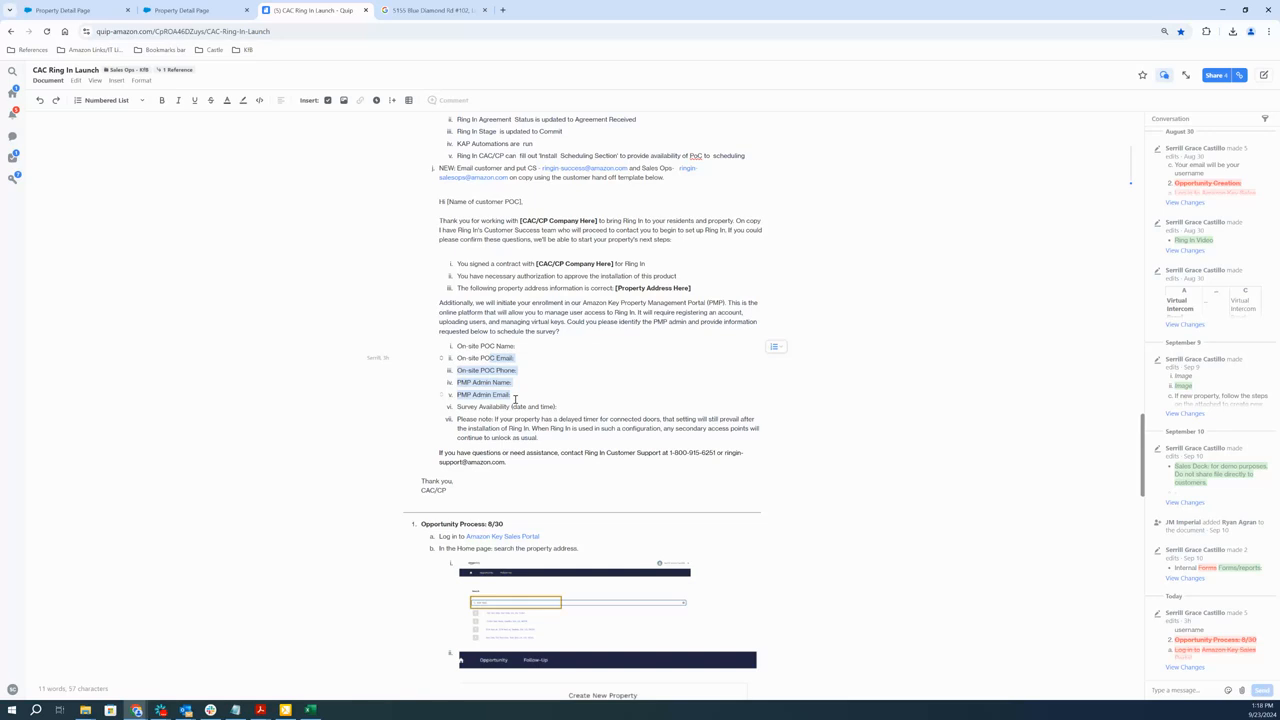
Switch back to the new property's detail page to view its Ring In Section
click(195, 10)
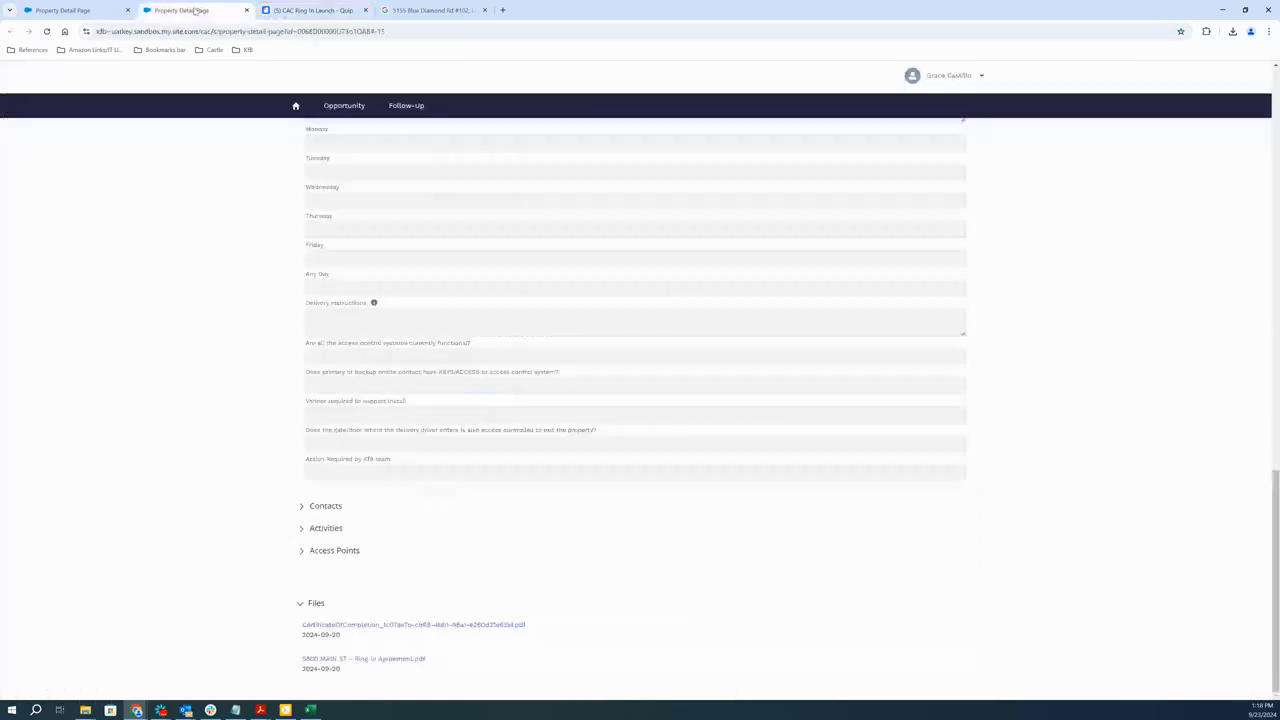
click(75, 10)
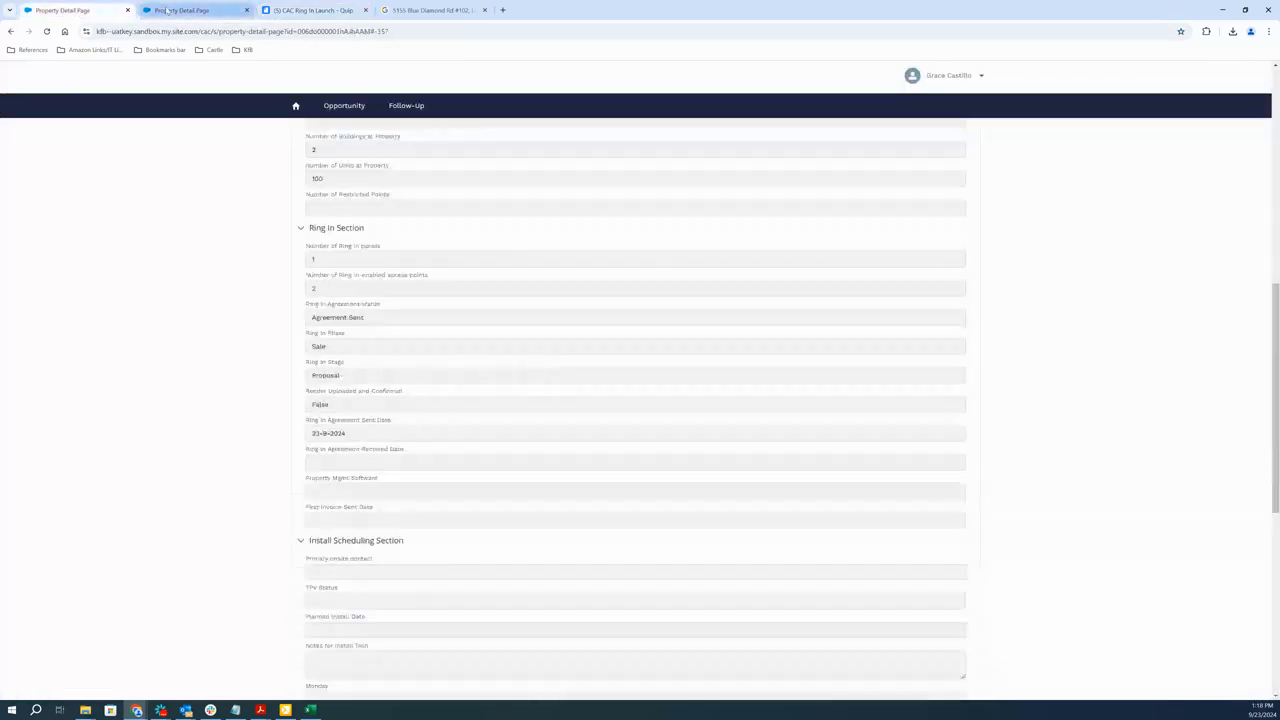